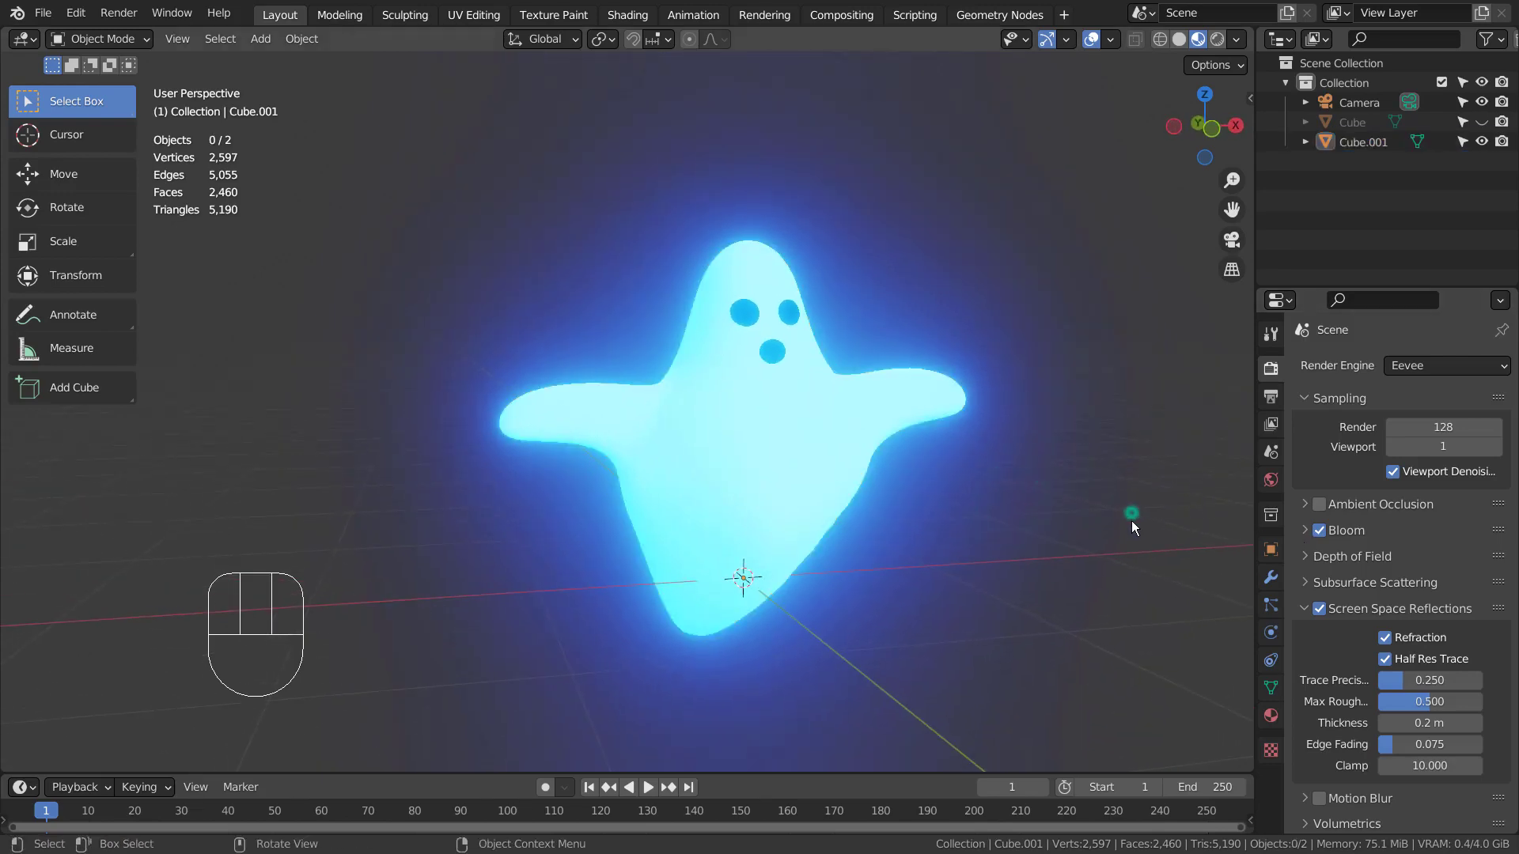
- Add a new cube to the scene
middle_click_drag(1131, 521, 188, 596, "alt")
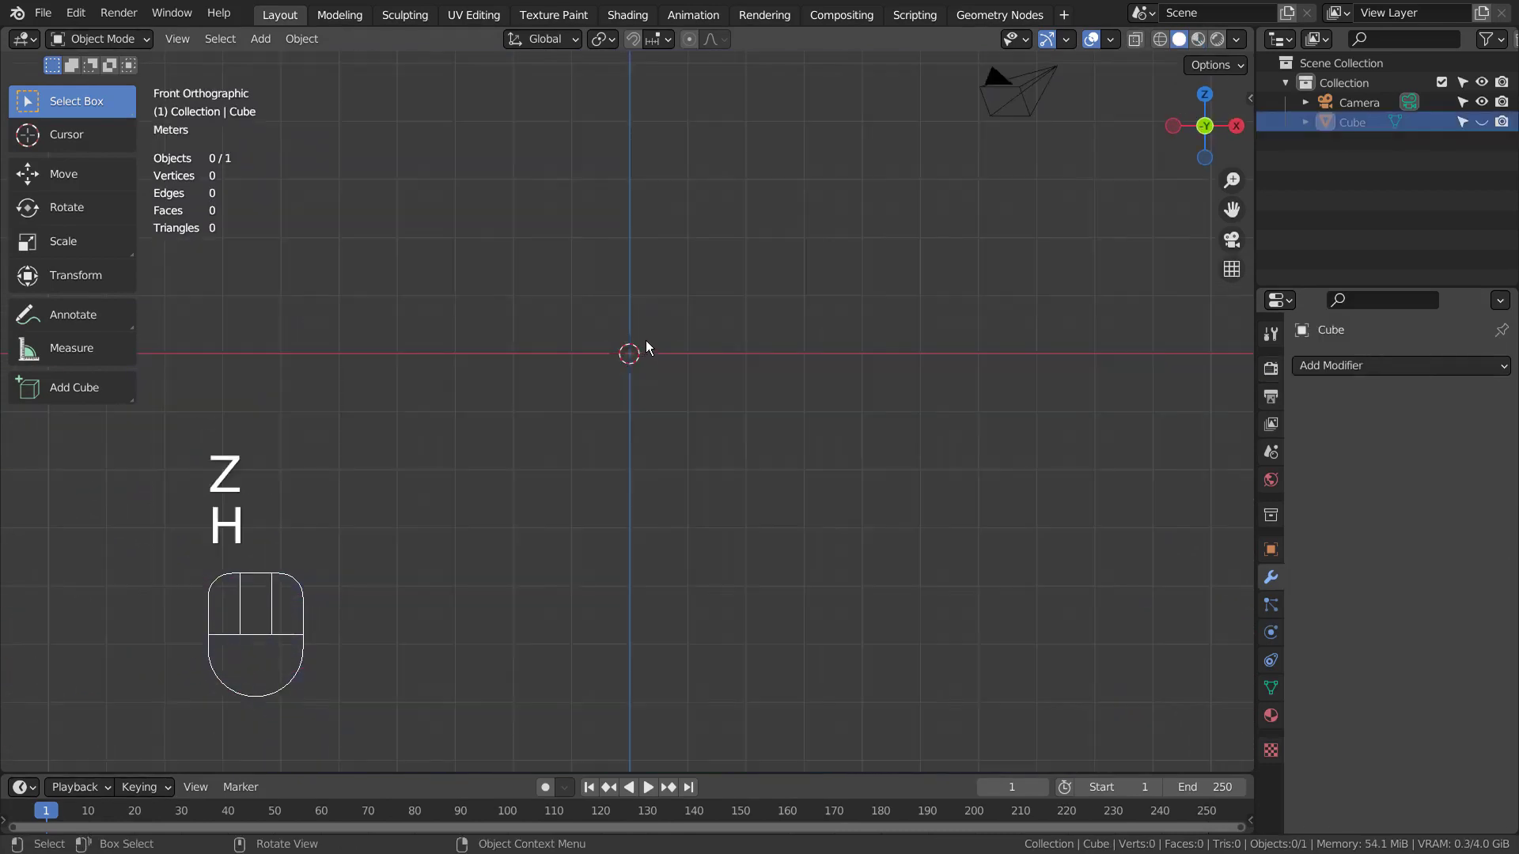
key("shift+a")
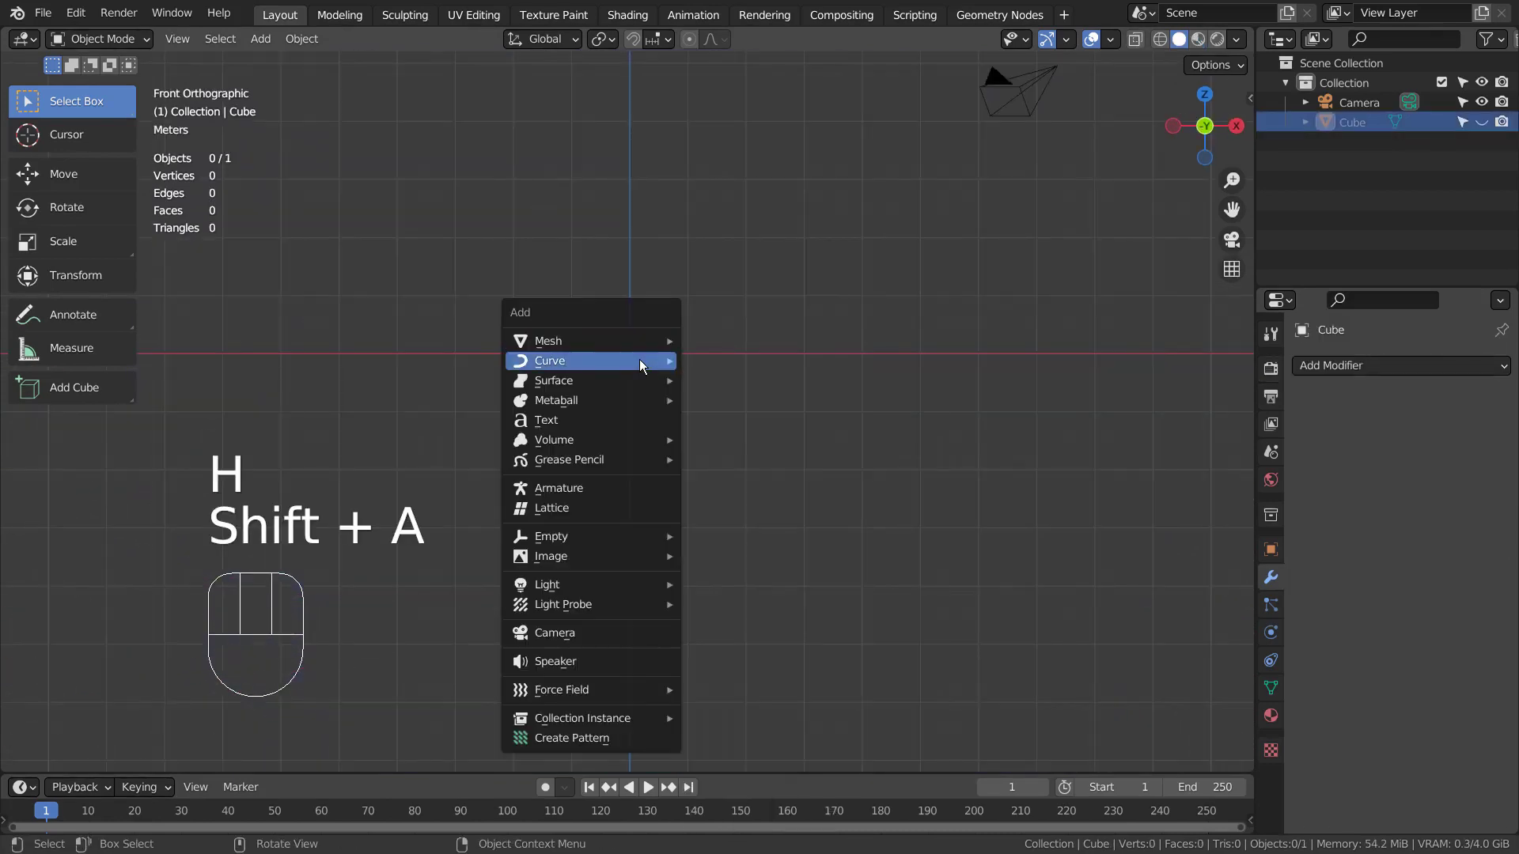
mouse_move(639, 360)
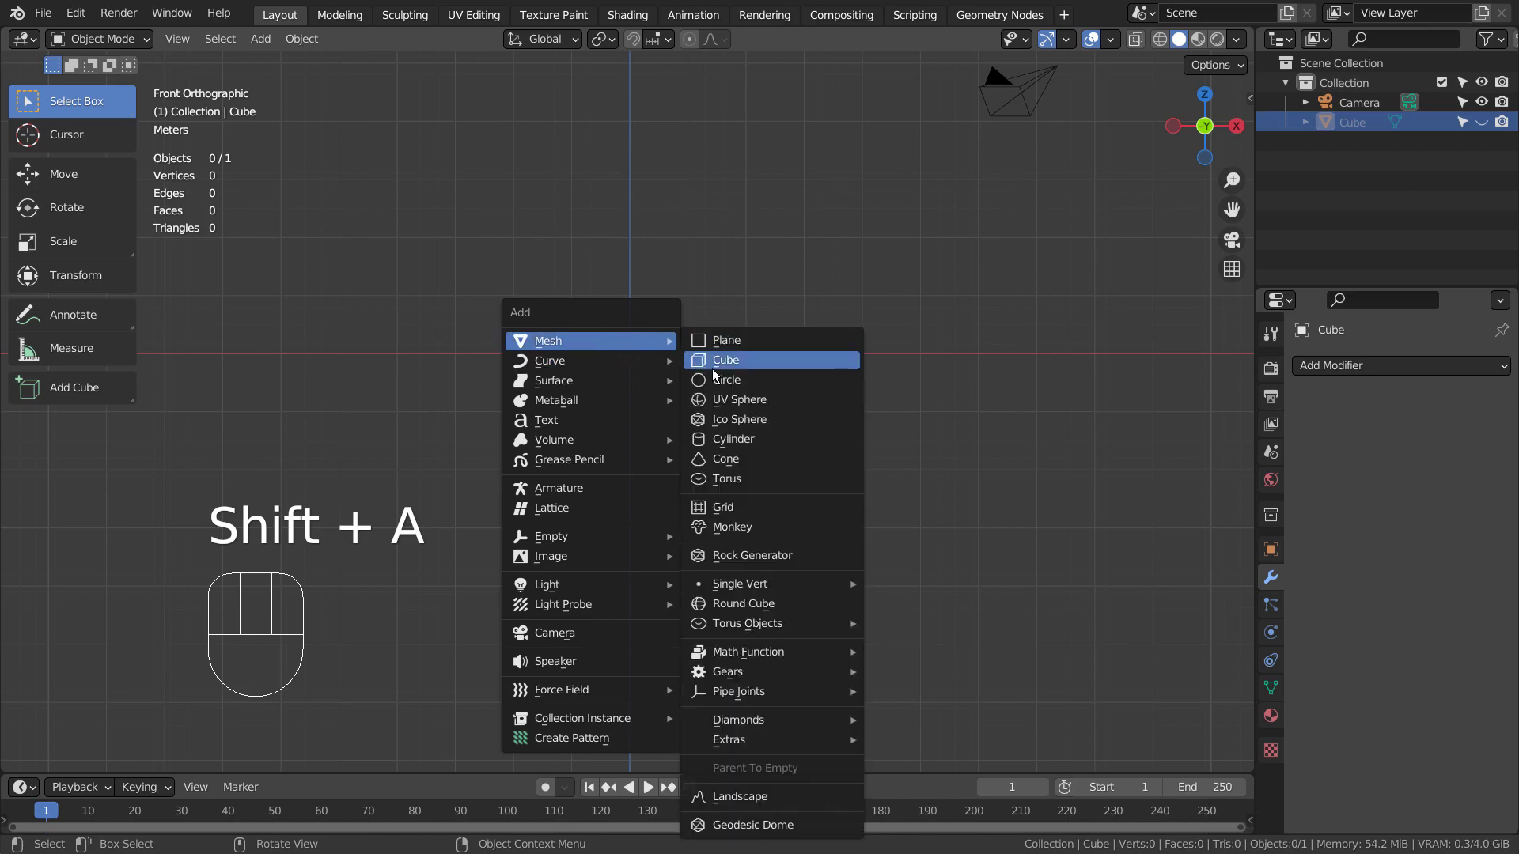
left_click(712, 369)
- In Edit Mode, cut a centred edge loop down the middle of the cube
key("Tab")
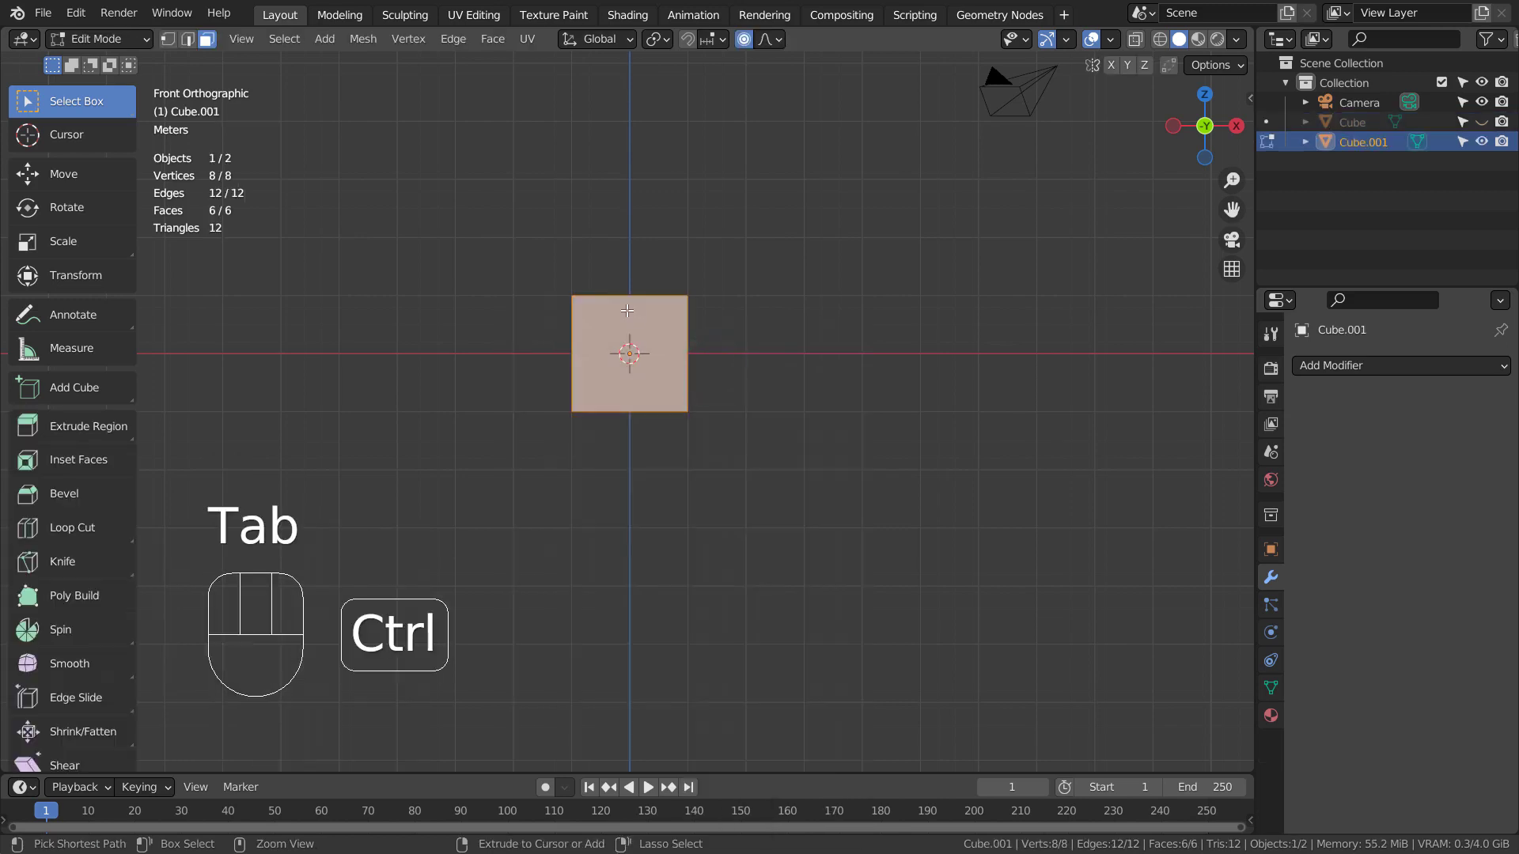
key("ctrl+r")
left_click(628, 310)
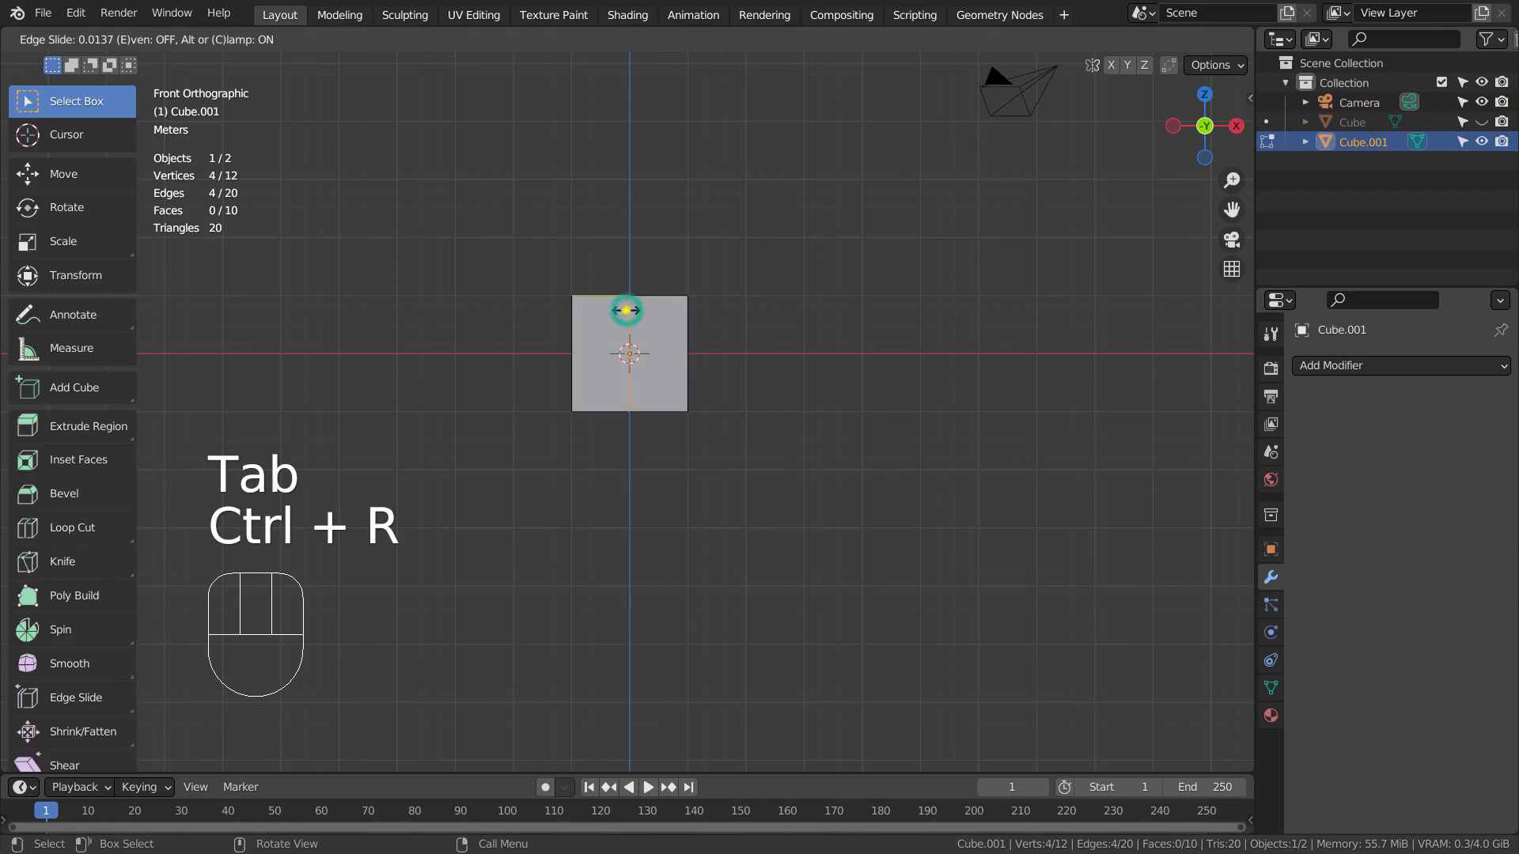
right_click(634, 327)
- Box-select the left half's faces in see-through view and delete them
key("shift+z")
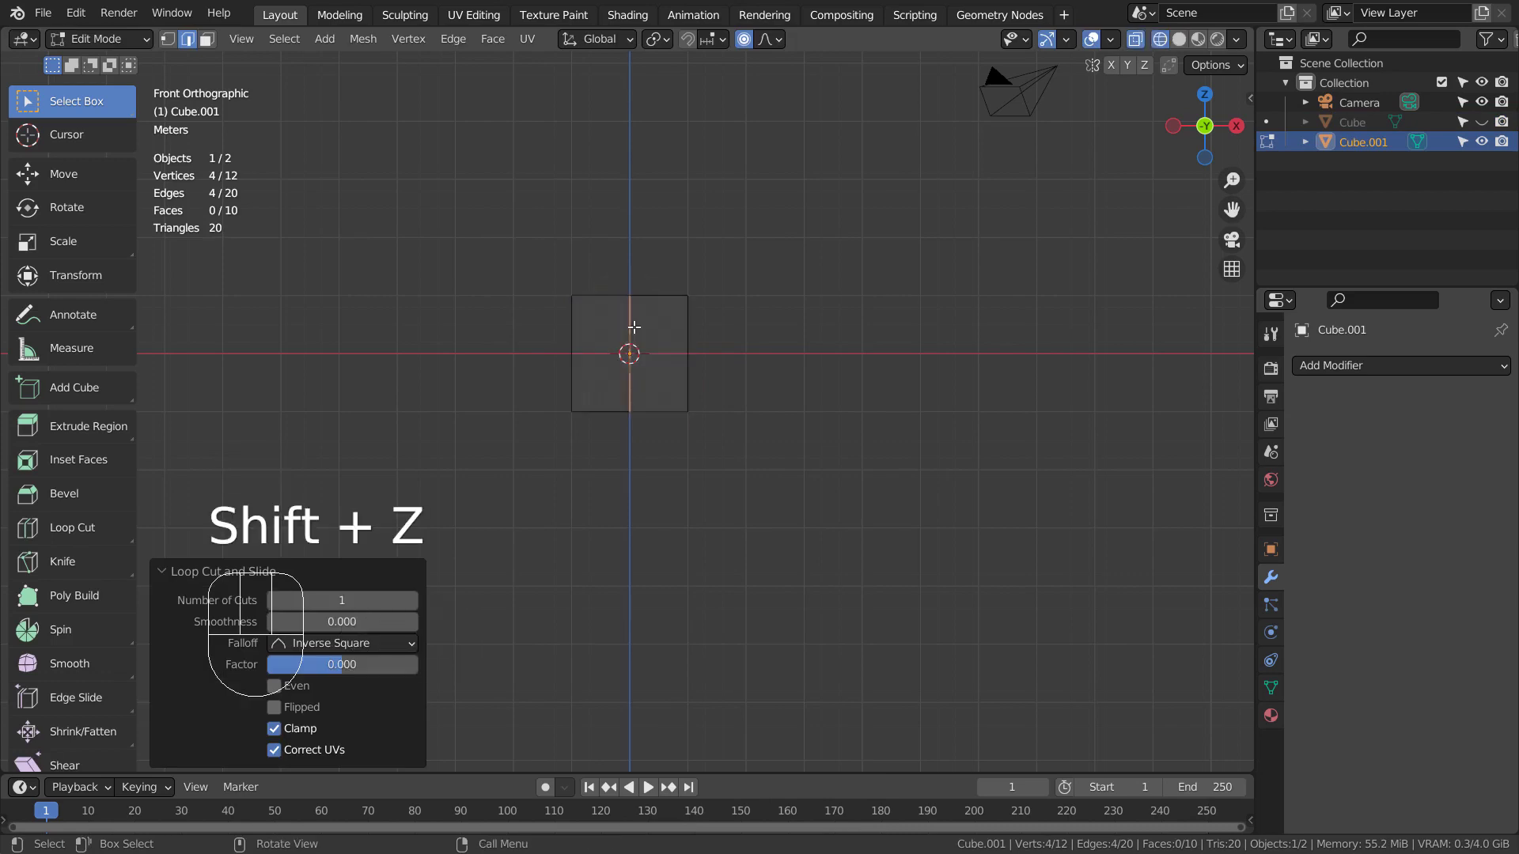
key("3")
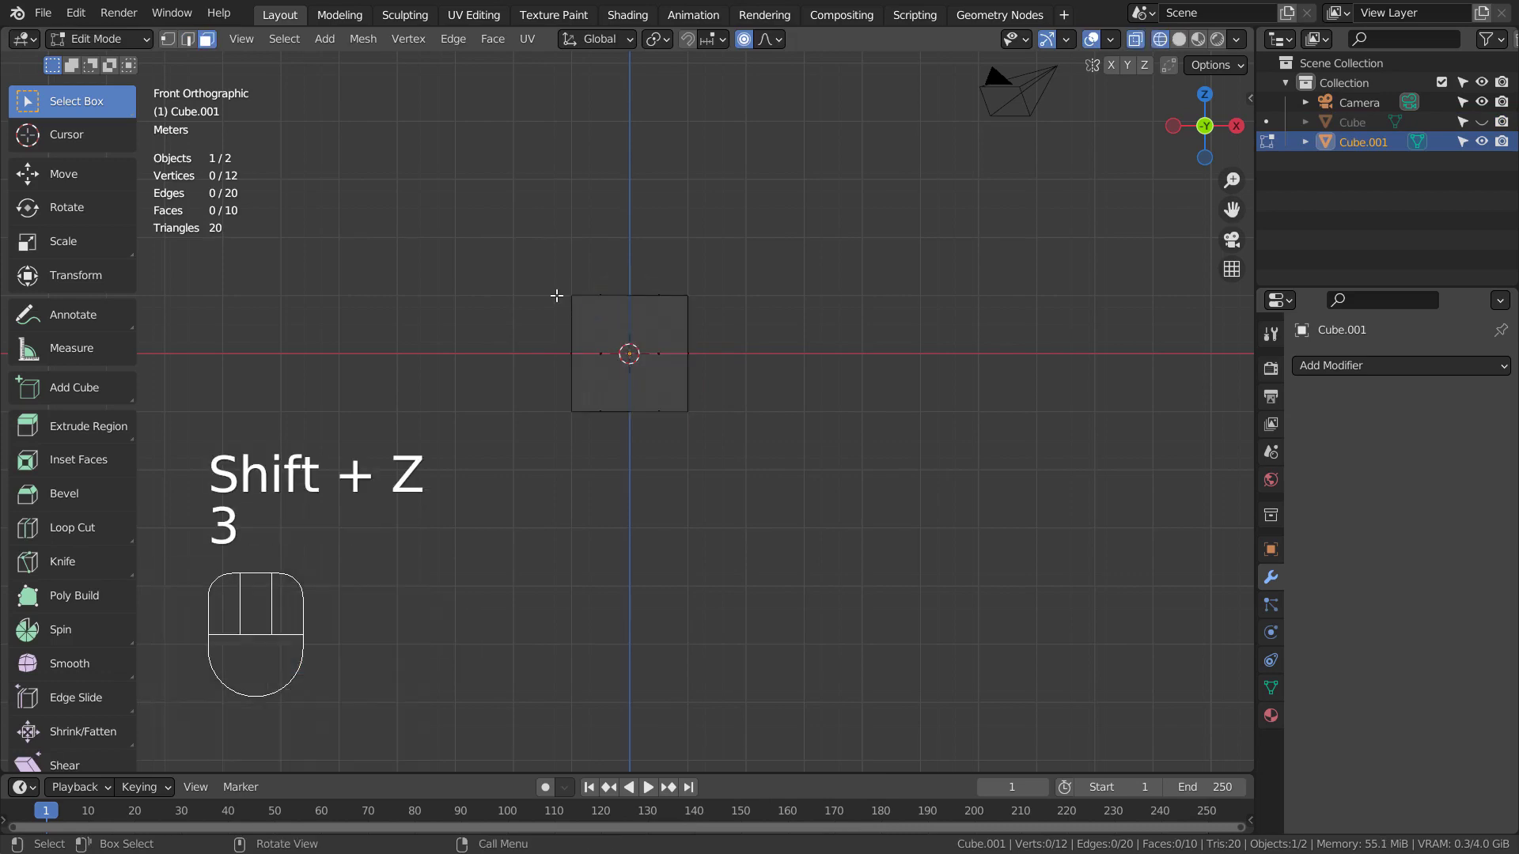
key("b")
left_click_drag(519, 264, 625, 534)
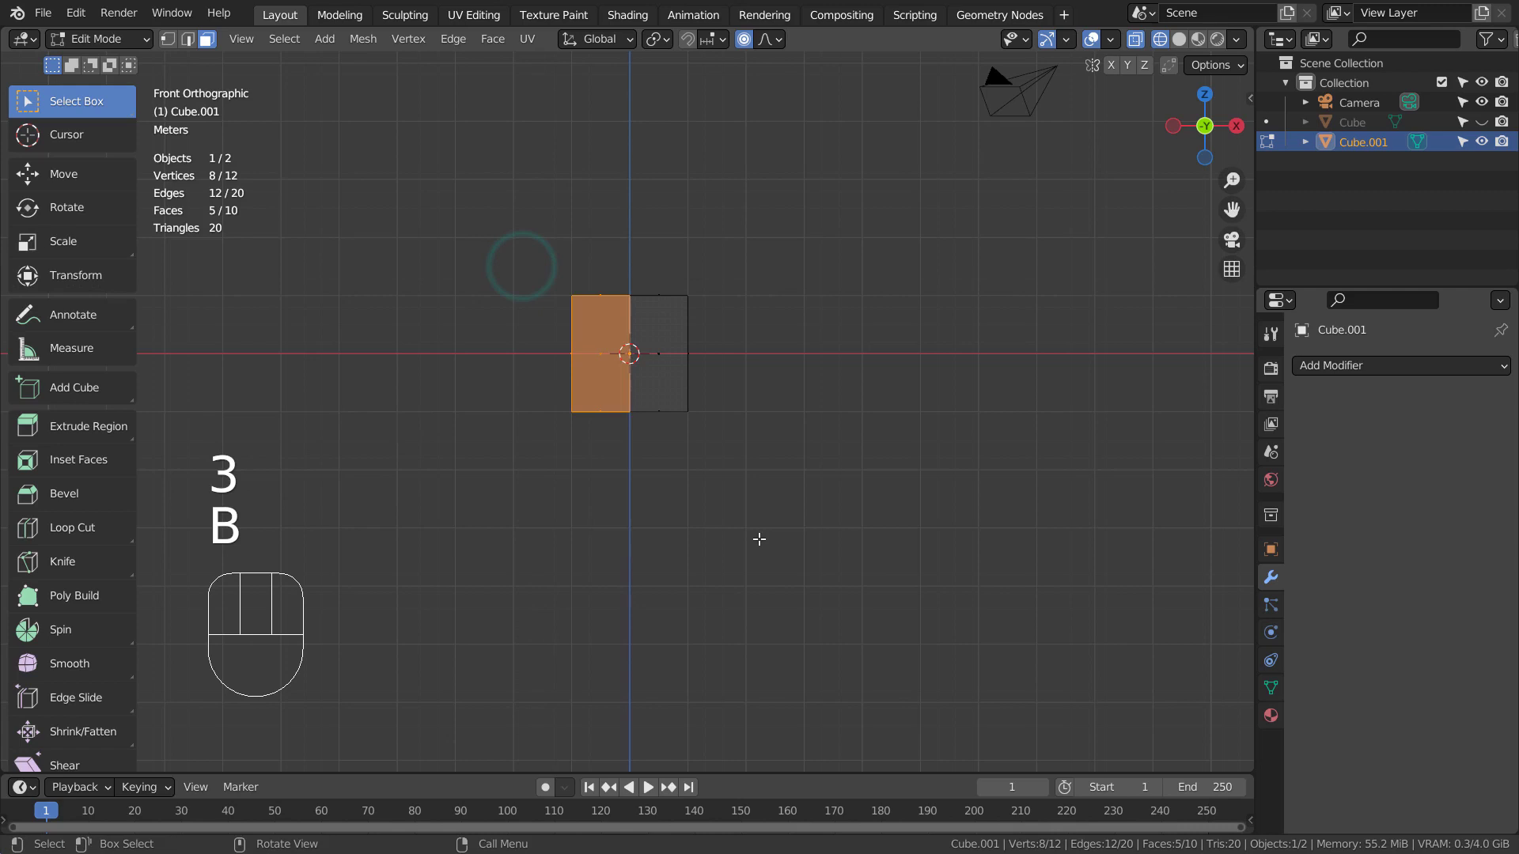
key("x")
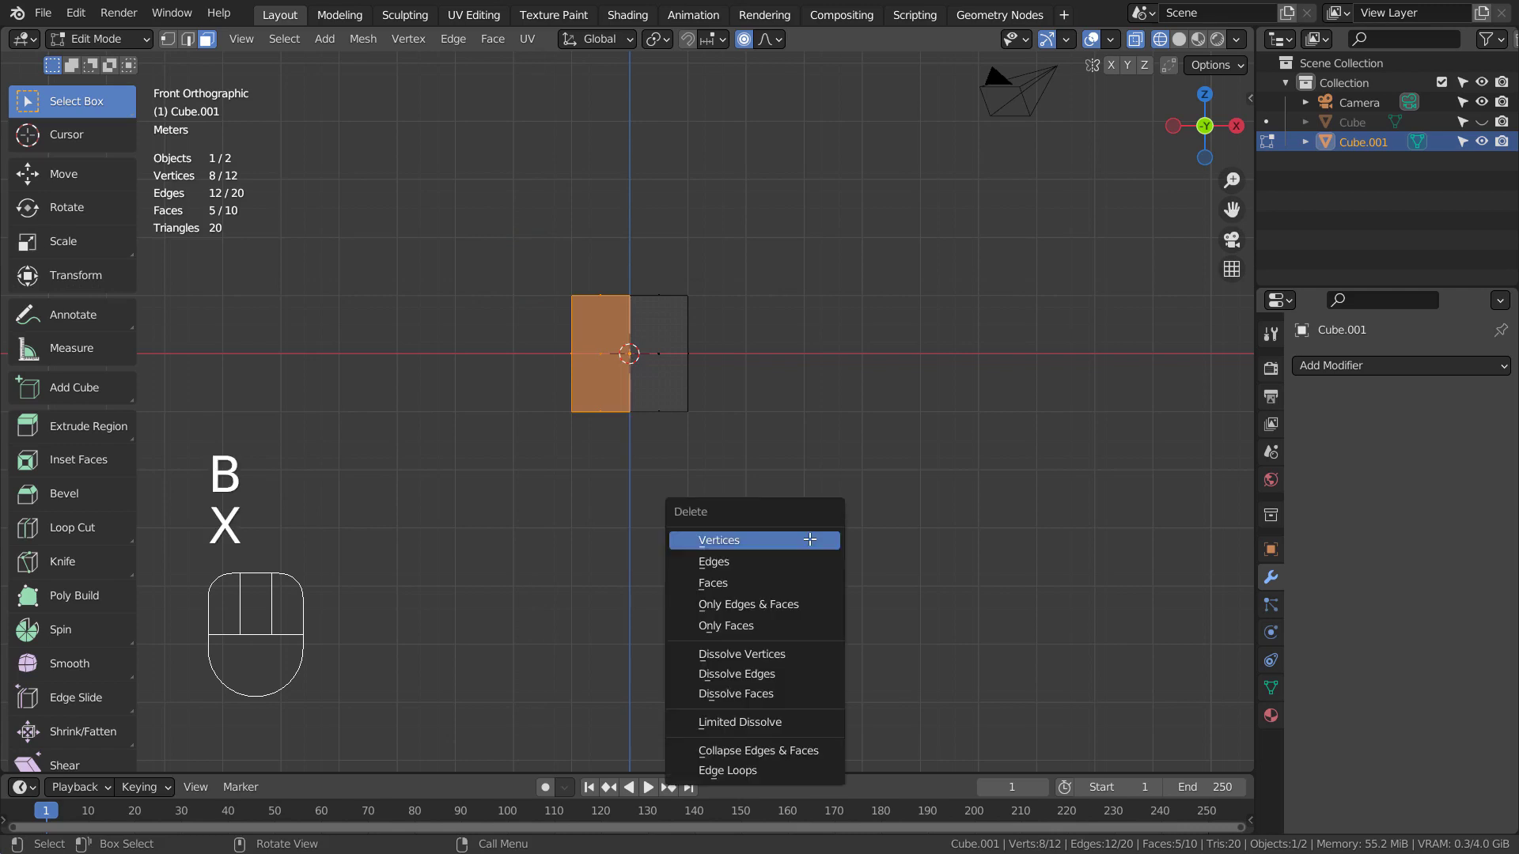
left_click(782, 582)
middle_click_drag(936, 378, 945, 418)
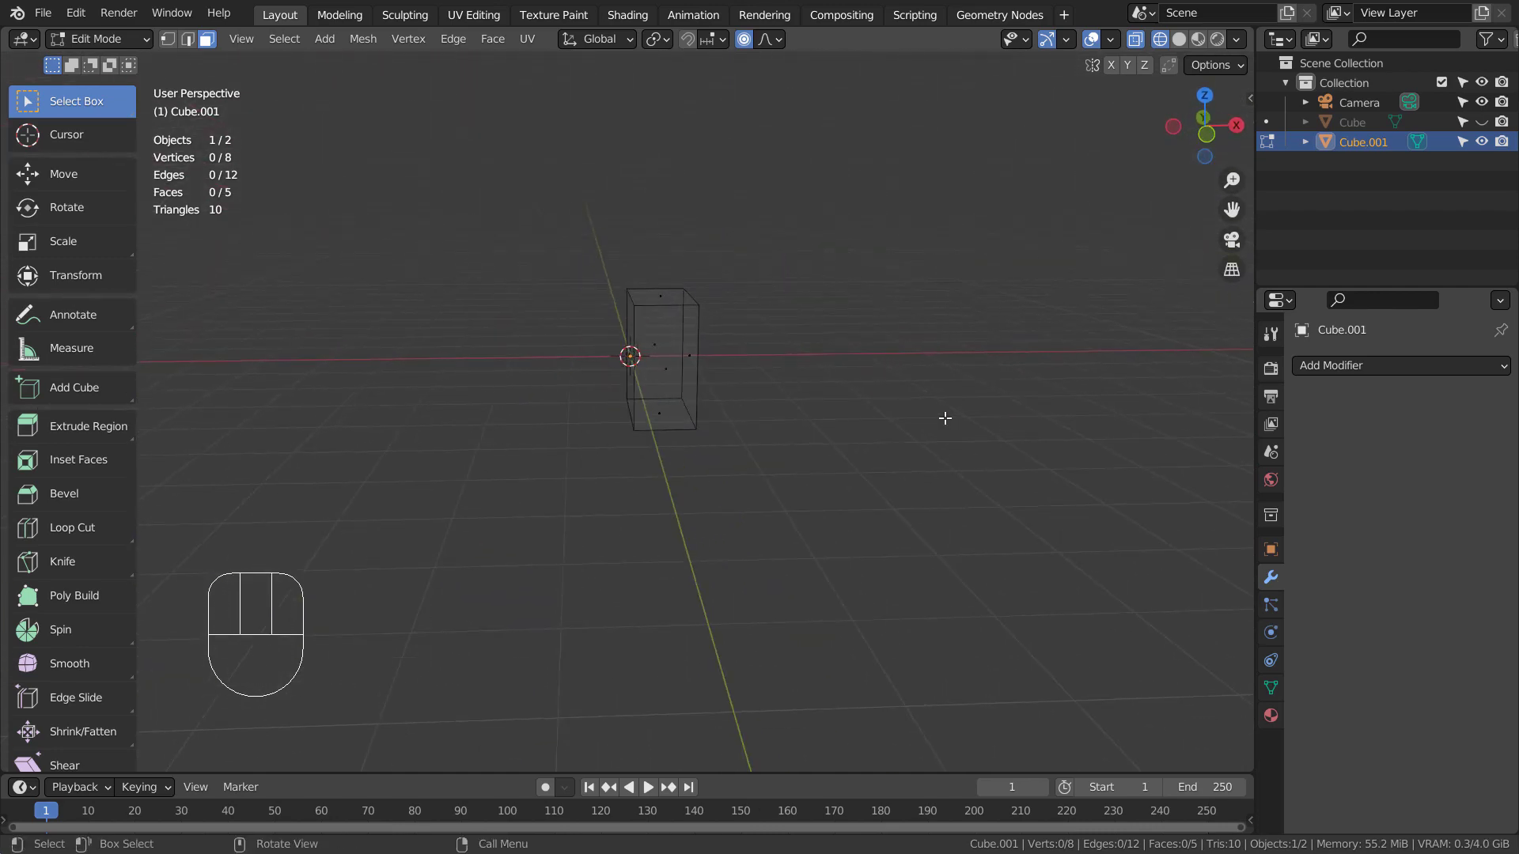
- Add a Mirror modifier to restore the cube's other half
key("KP_1")
left_click(1394, 369)
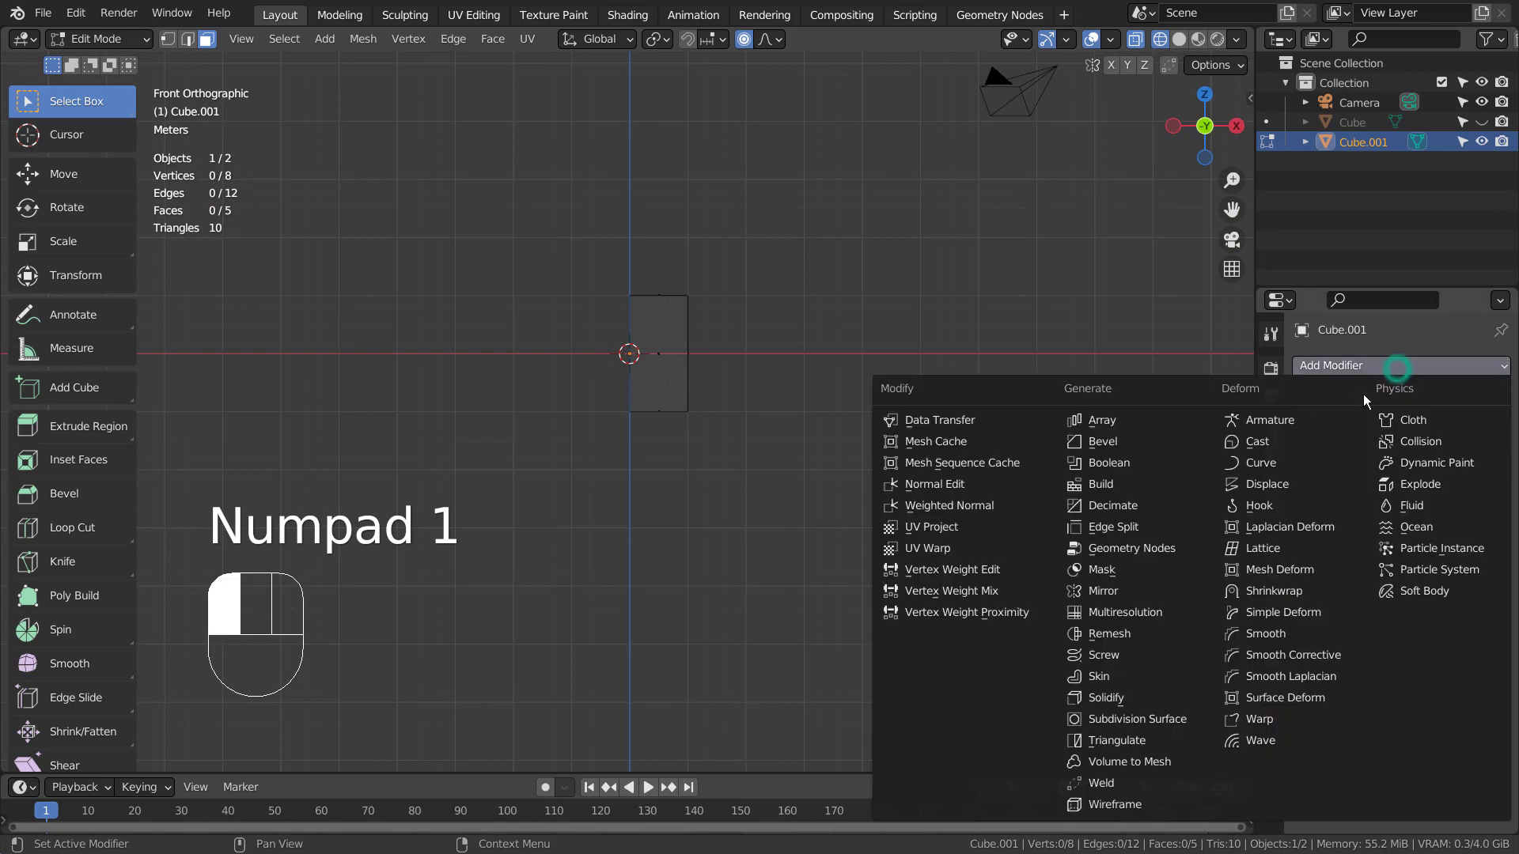
left_click(1160, 589)
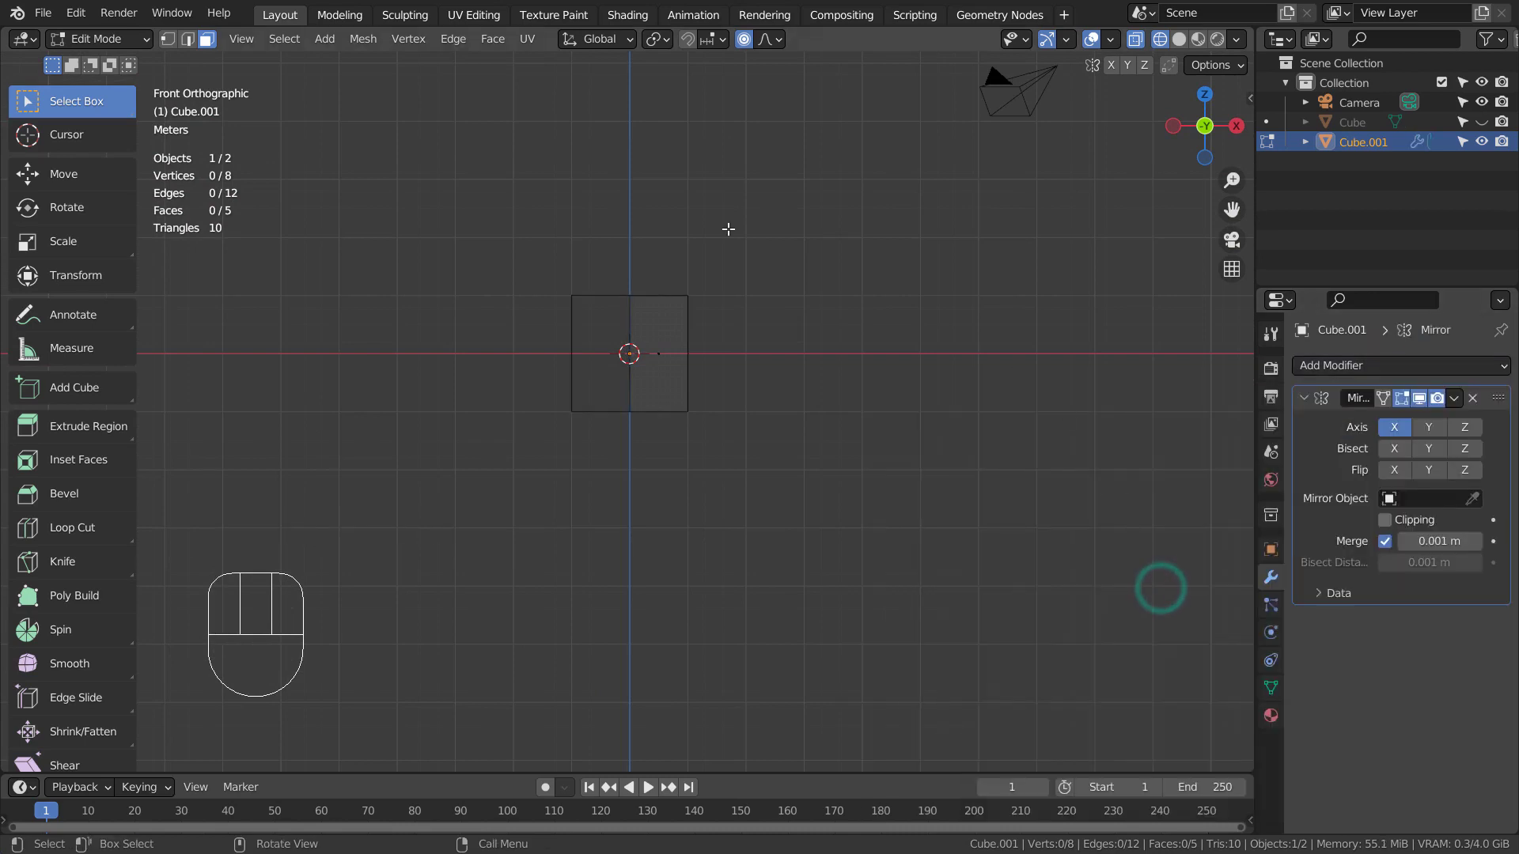
middle_click_drag(831, 400, 633, 443, "alt")
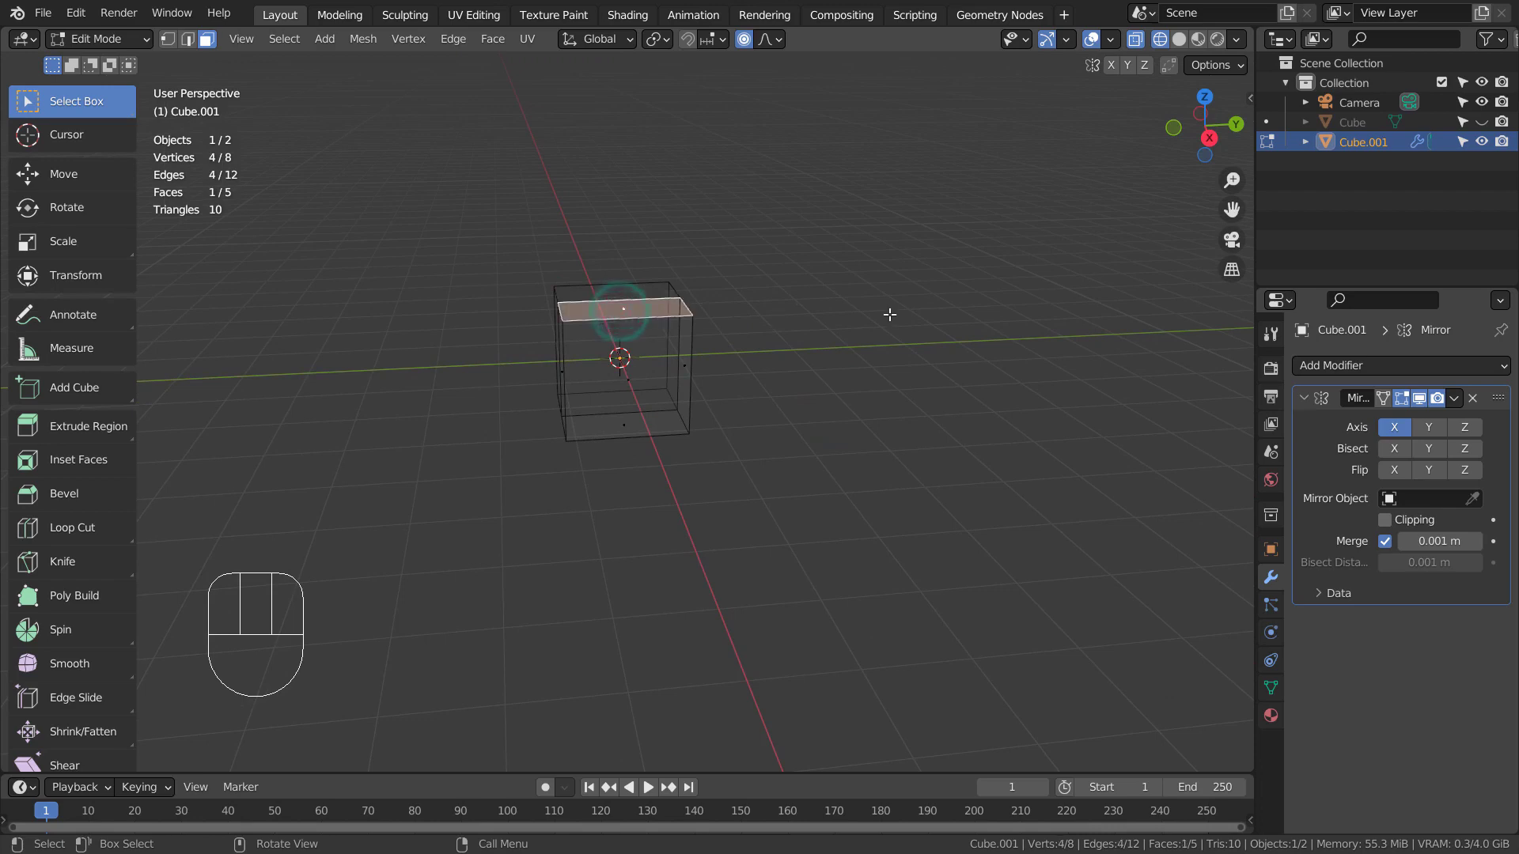
middle_click_drag(878, 408, 1013, 463, "alt")
- Narrow the top face to 0.412 along Y with proportional editing
key("s")
left_click(797, 424)
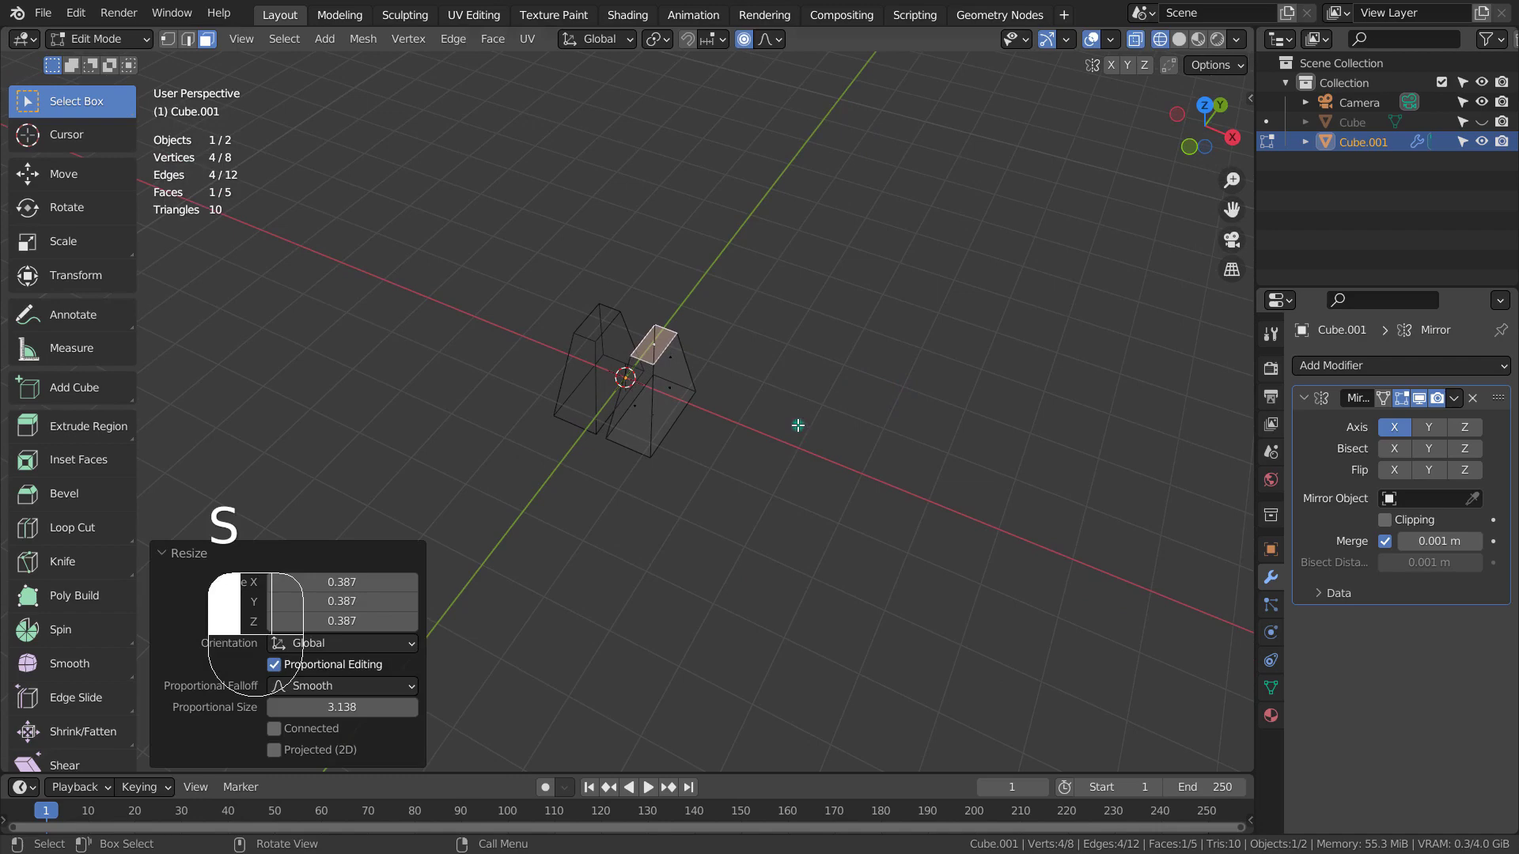
key("shift+z")
mouse_move(905, 424)
middle_mouse_down("alt")
mouse_move(1012, 383)
mouse_move(922, 444)
middle_mouse_up("alt")
key("ctrl+z")
key("s")
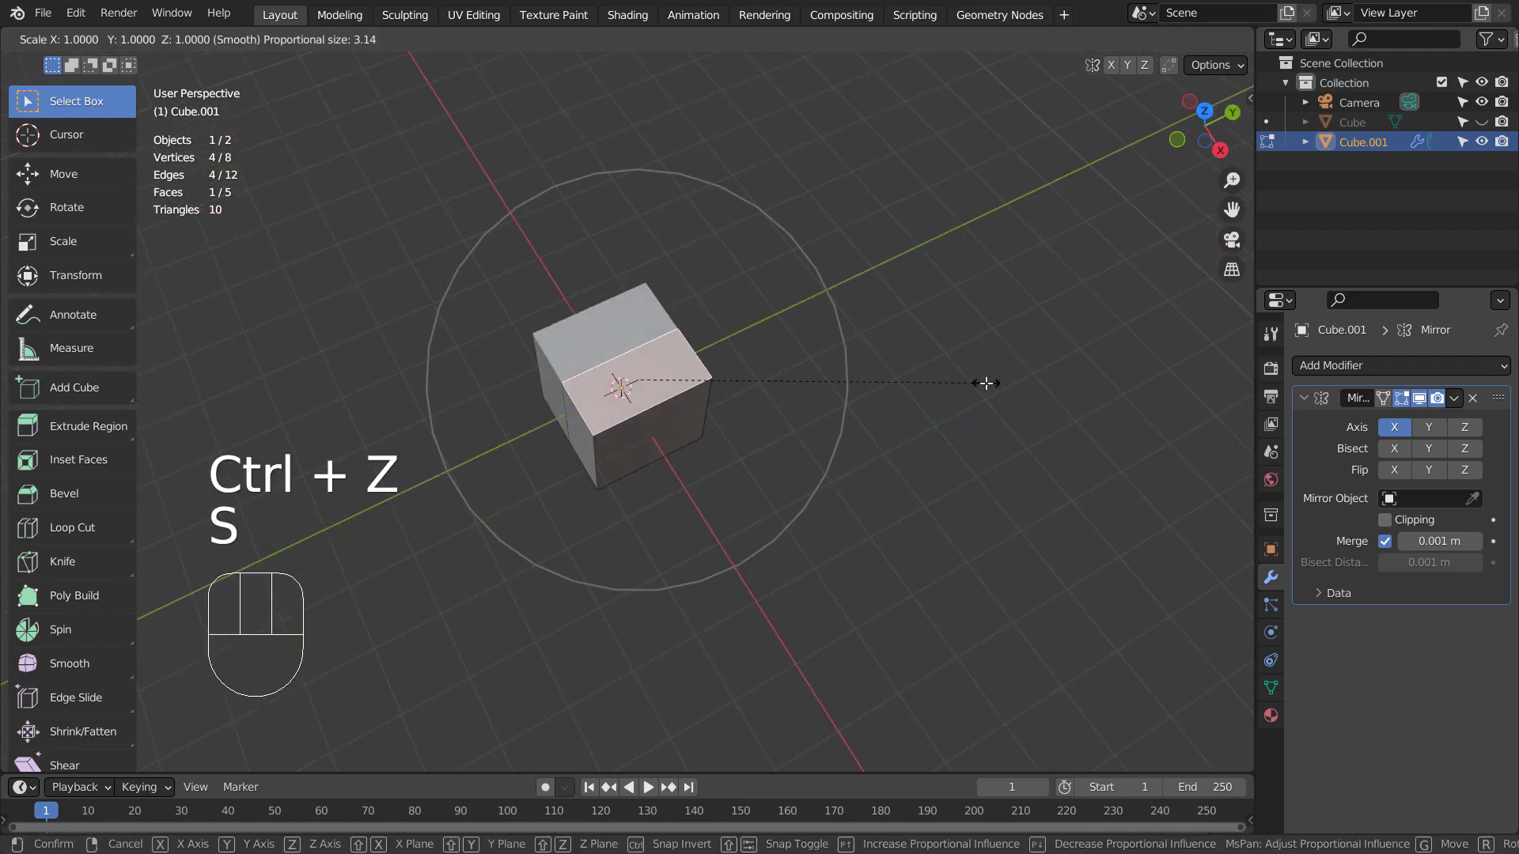
key("y")
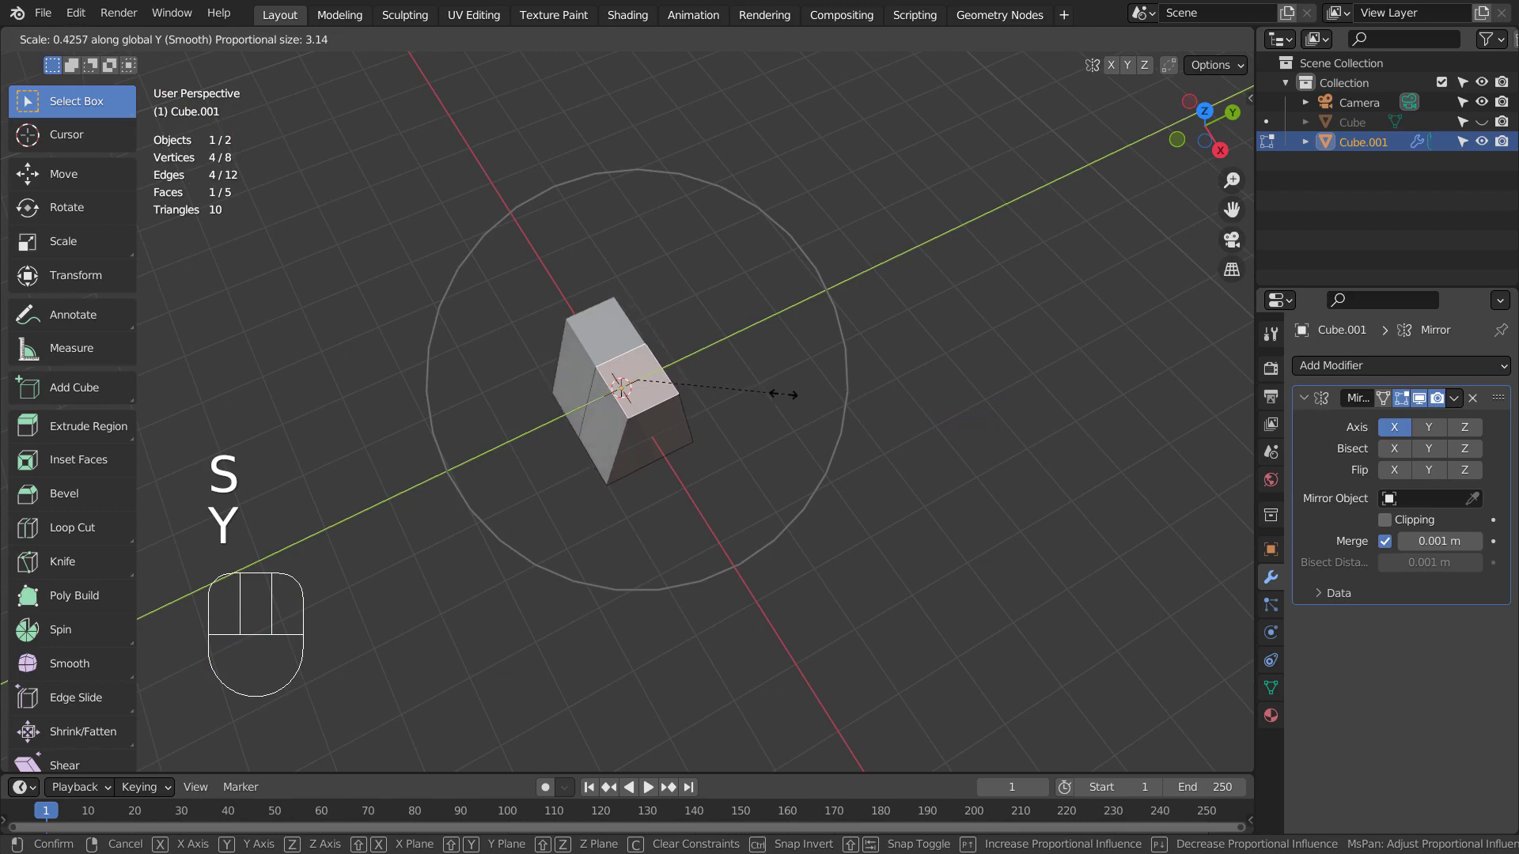
left_click(781, 394)
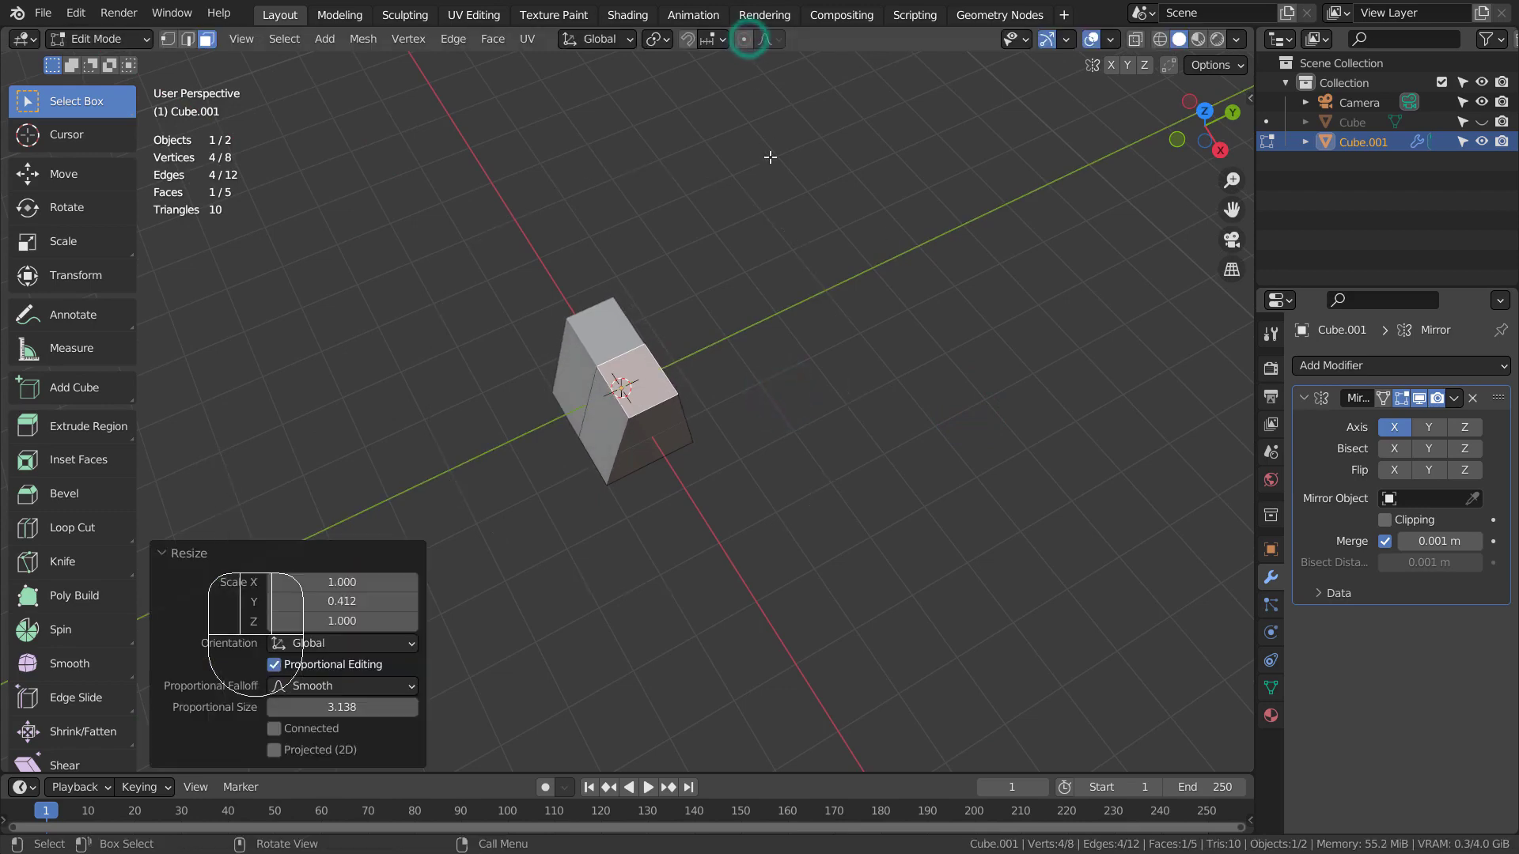
middle_click_drag(770, 459, 936, 410, "alt")
- In front wireframe view, box-select the top-right vertices
key("KP_1")
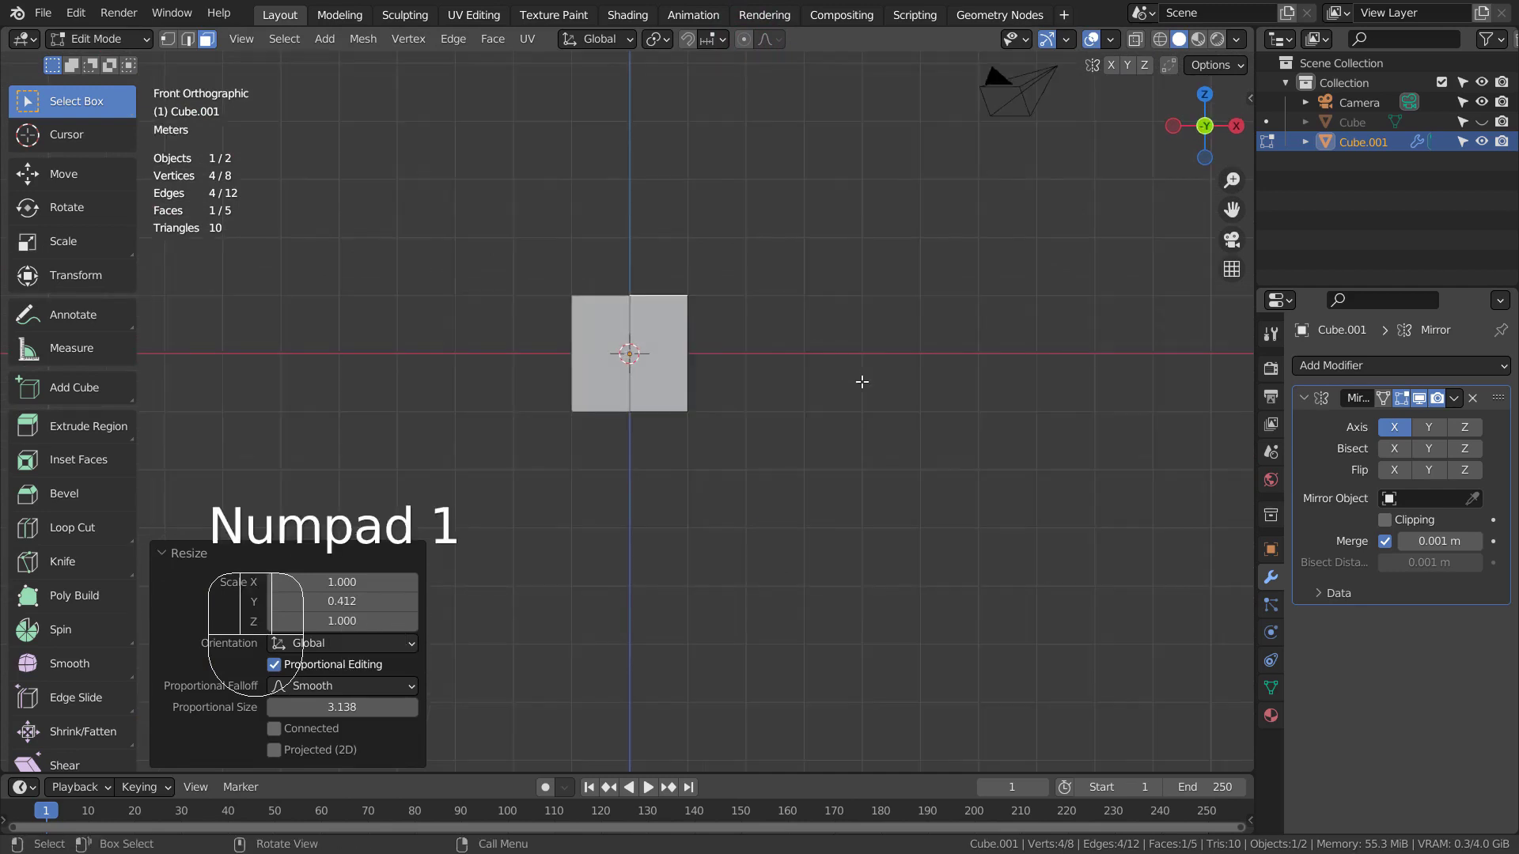
key("shift+z")
key("1")
left_click(817, 285)
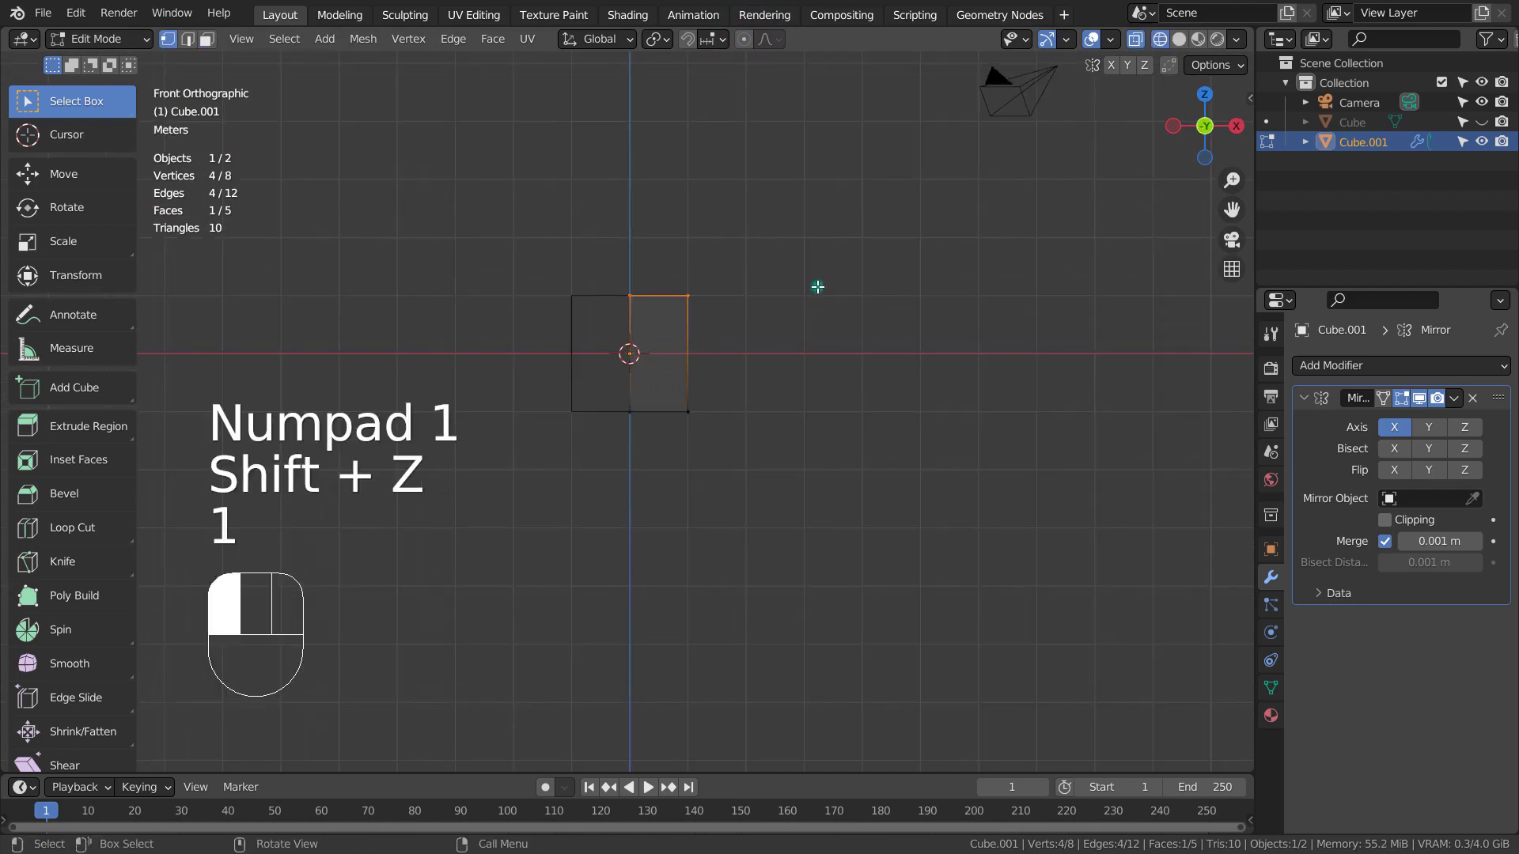
key("b")
left_click_drag(678, 265, 760, 356)
- Pull the selected top vertices inward along X to taper the top
key("g")
key("x")
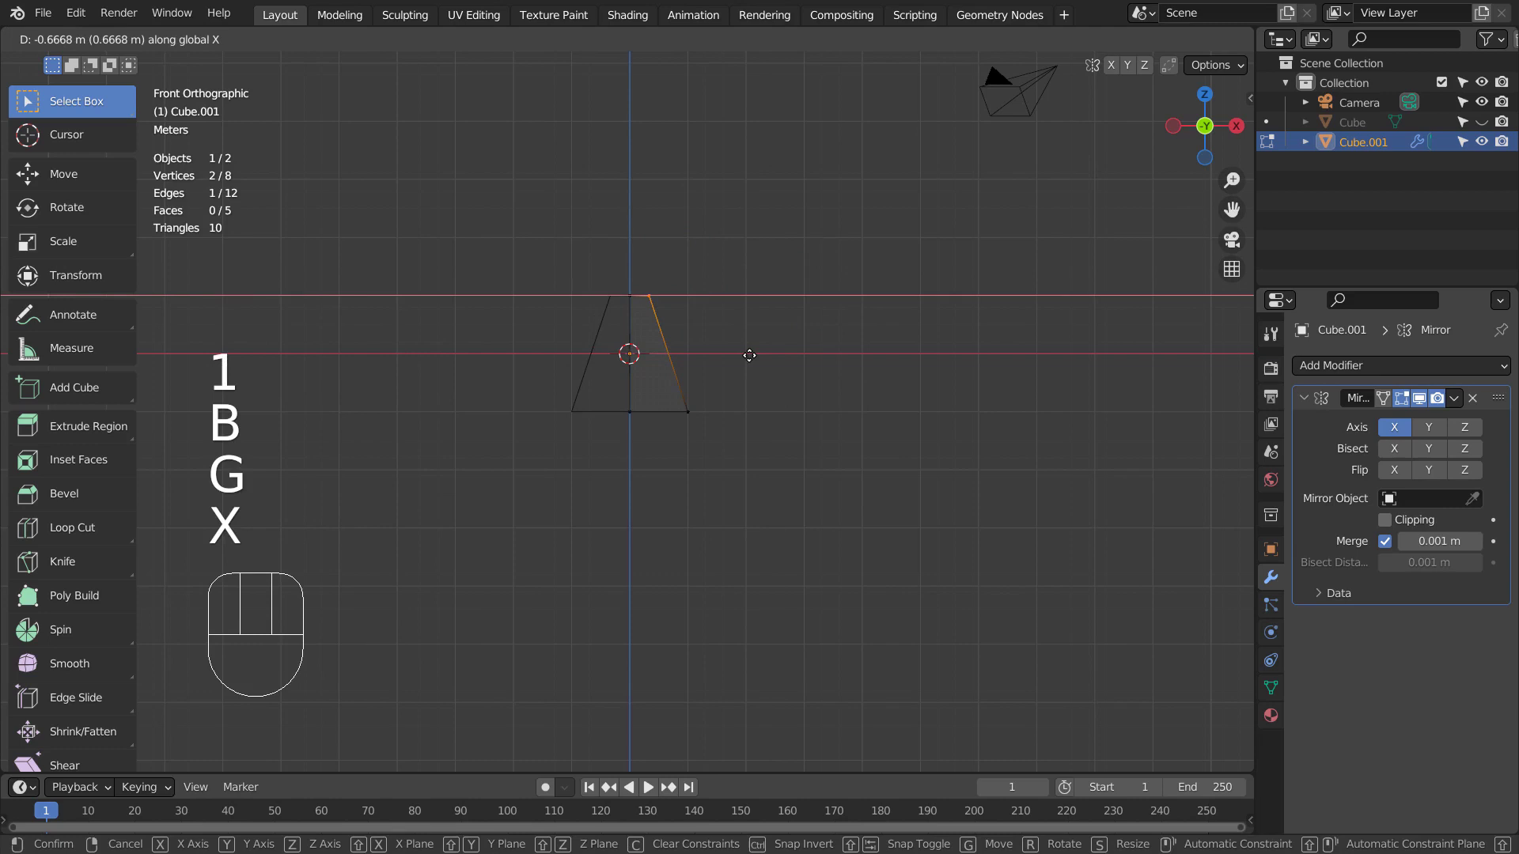
left_click(749, 354)
middle_click_drag(831, 364, 832, 402, "alt")
- Thin the whole object to 0.525 along Y
key("Tab")
key("s")
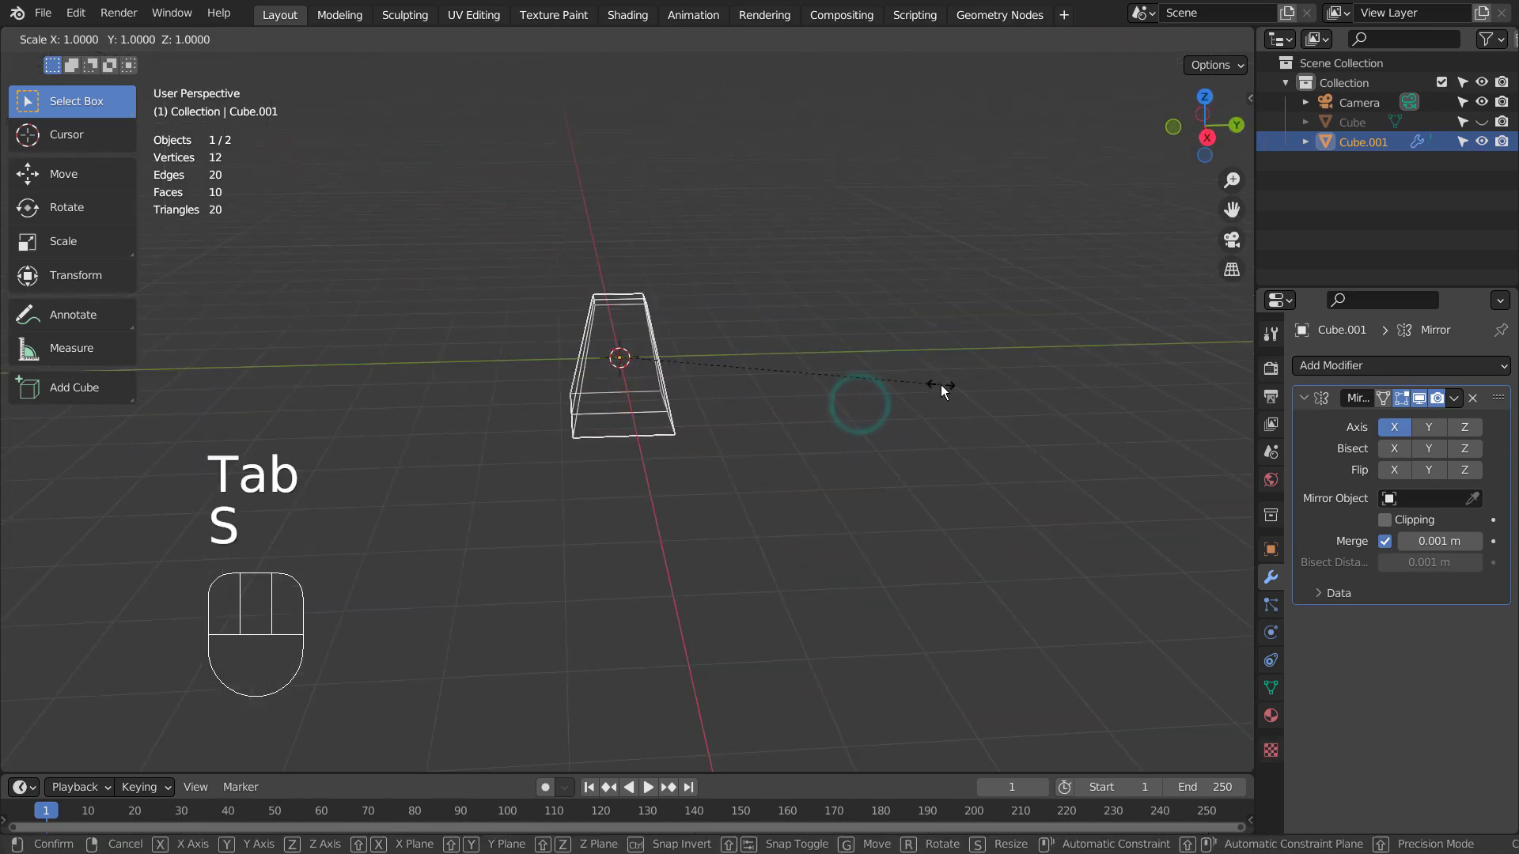
key("y")
left_click(788, 380)
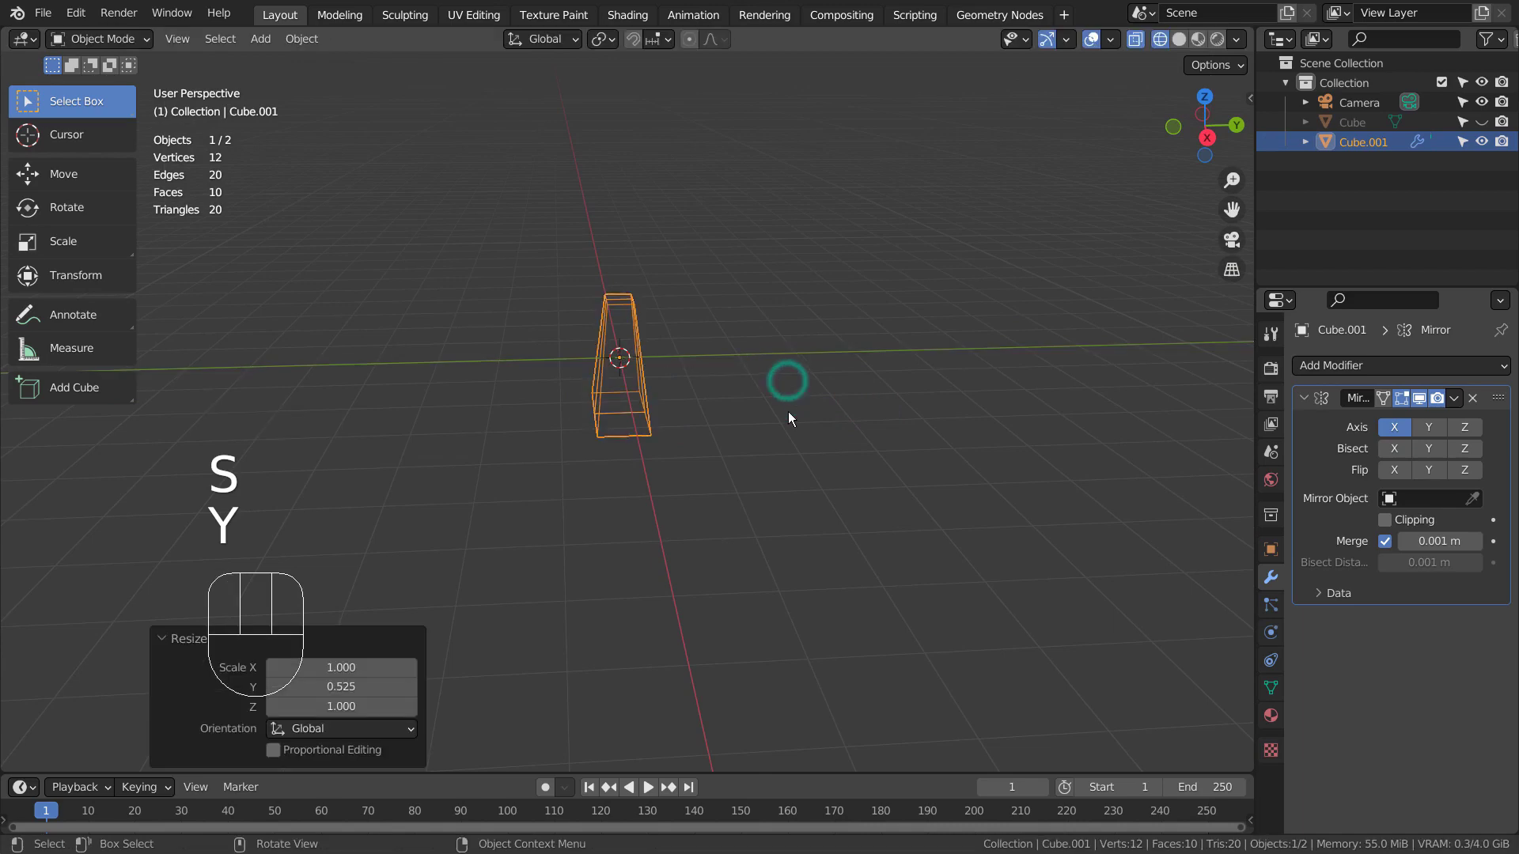
middle_click_drag(791, 415, 661, 356, "alt")
- Add an unslid edge loop across the shape and select the upper side face
key("ctrl+r")
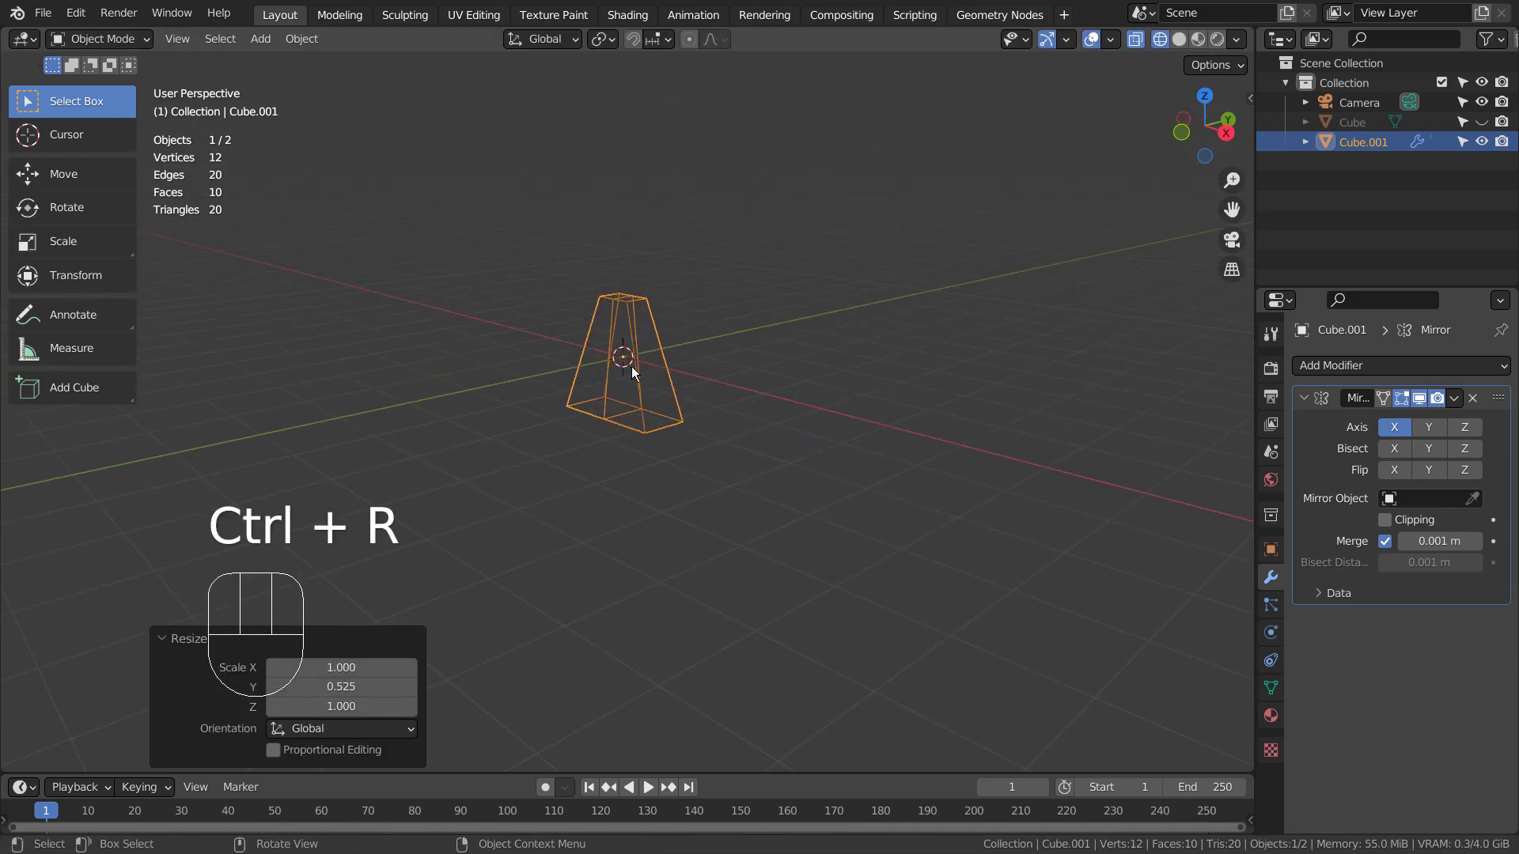
key("Tab")
key("ctrl+r")
left_click(630, 366)
right_click(738, 363)
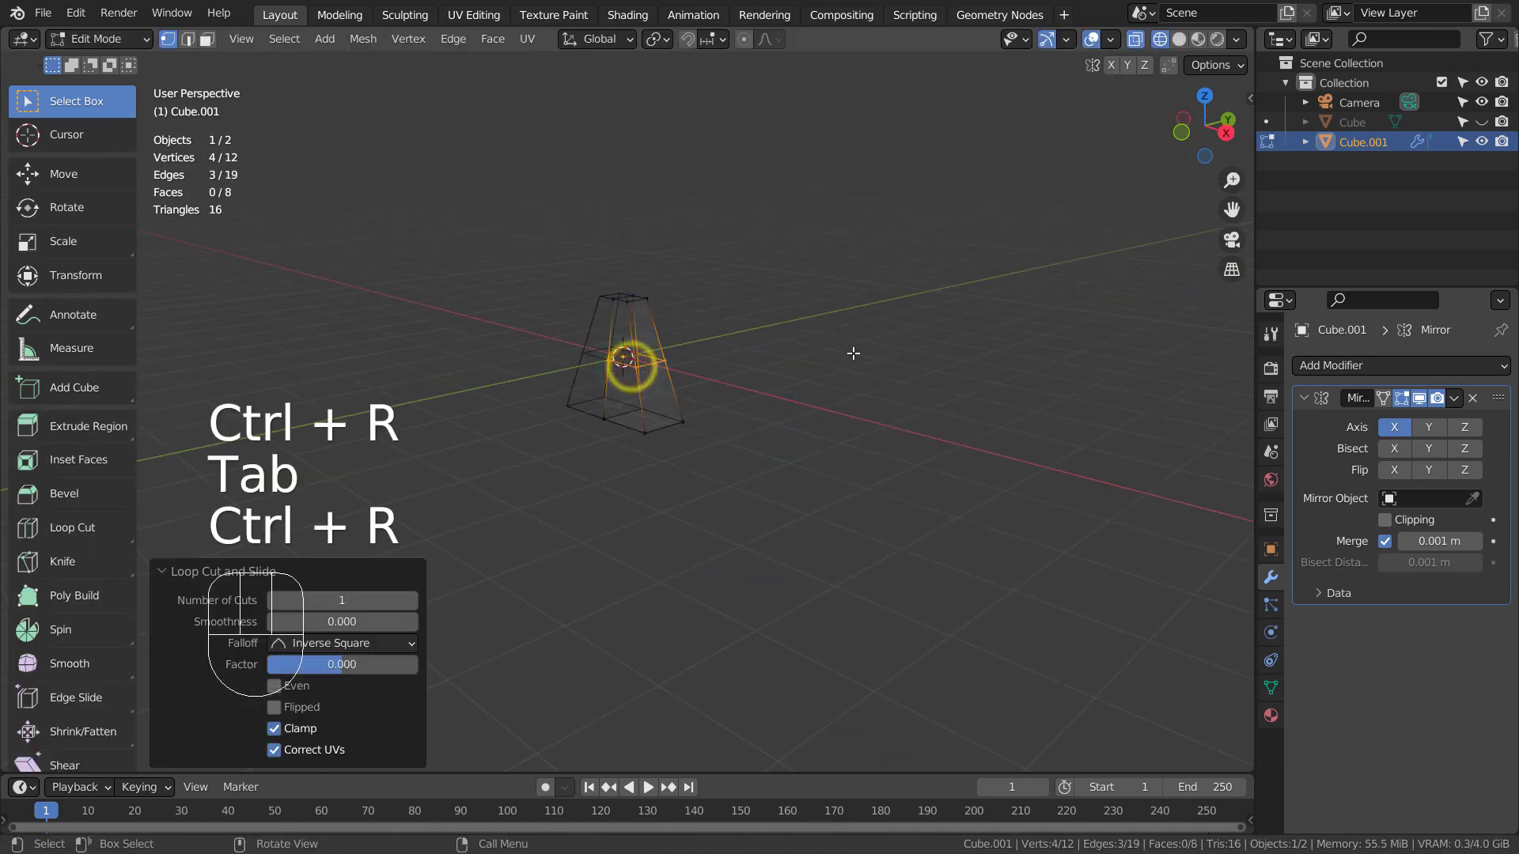
key("3")
middle_click_drag(742, 390, 620, 338, "alt")
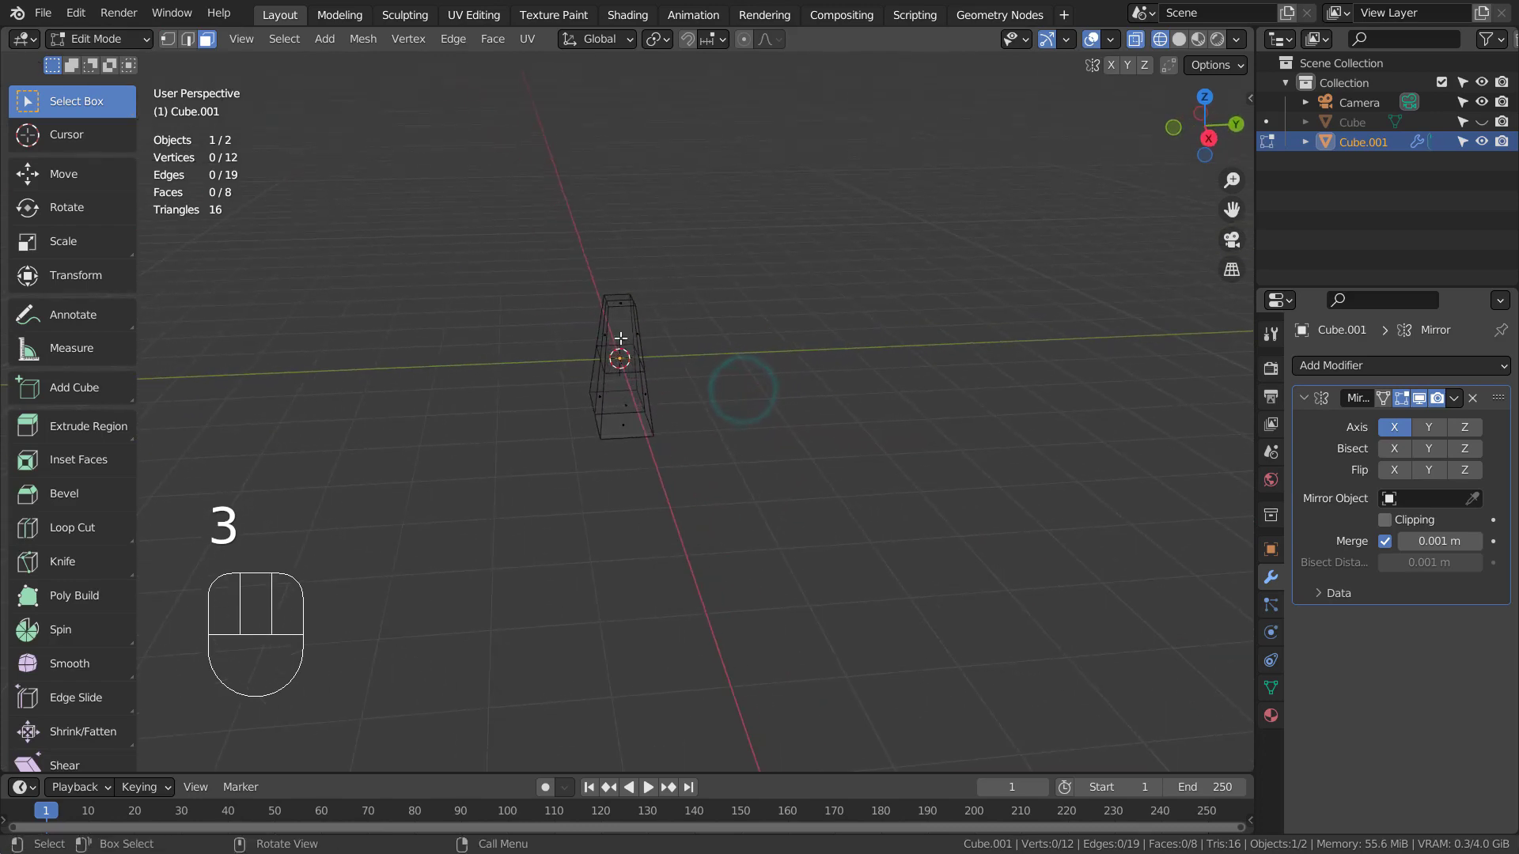
left_click(620, 338)
mouse_move(790, 373)
middle_mouse_down("alt")
mouse_move(1007, 322)
mouse_move(968, 358)
mouse_move(795, 390)
middle_mouse_up("alt")
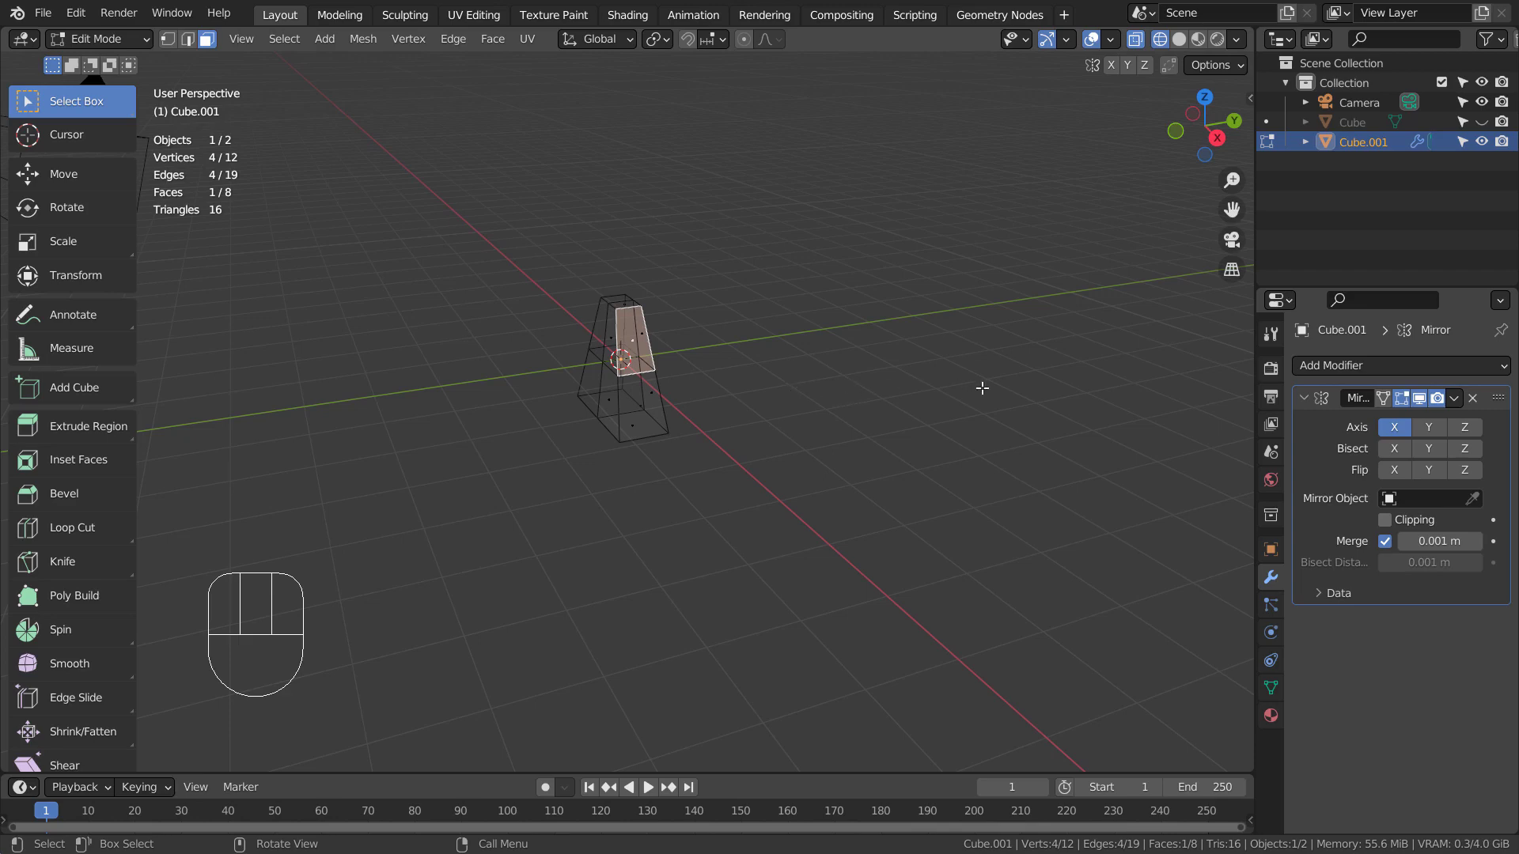
- Extrude the side face, shrink it to 0.422, and extrude it outward into an arm
key("e")
key("KP_Enter")
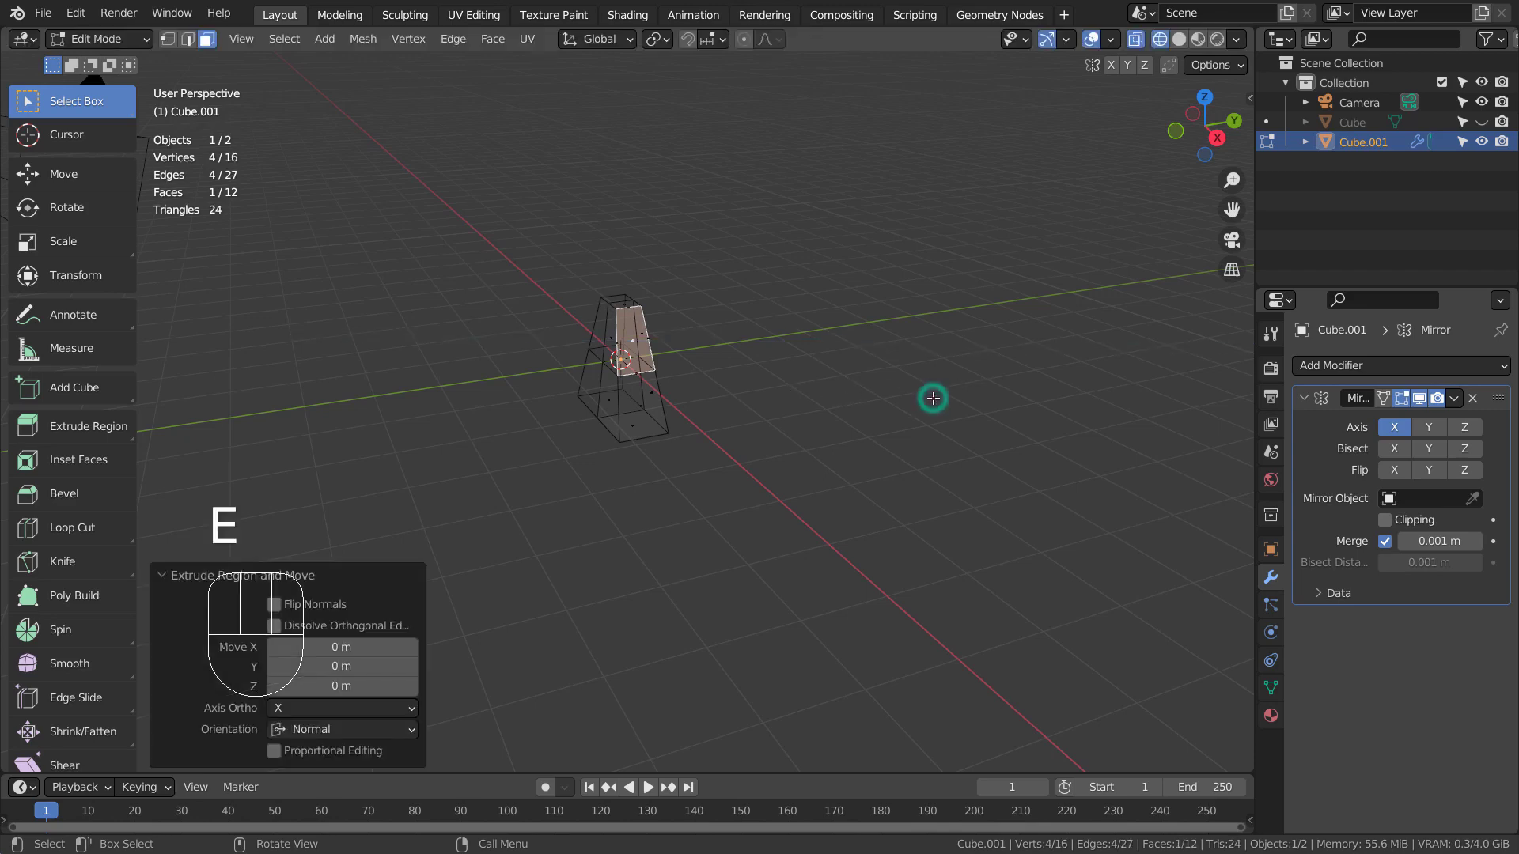
key("s")
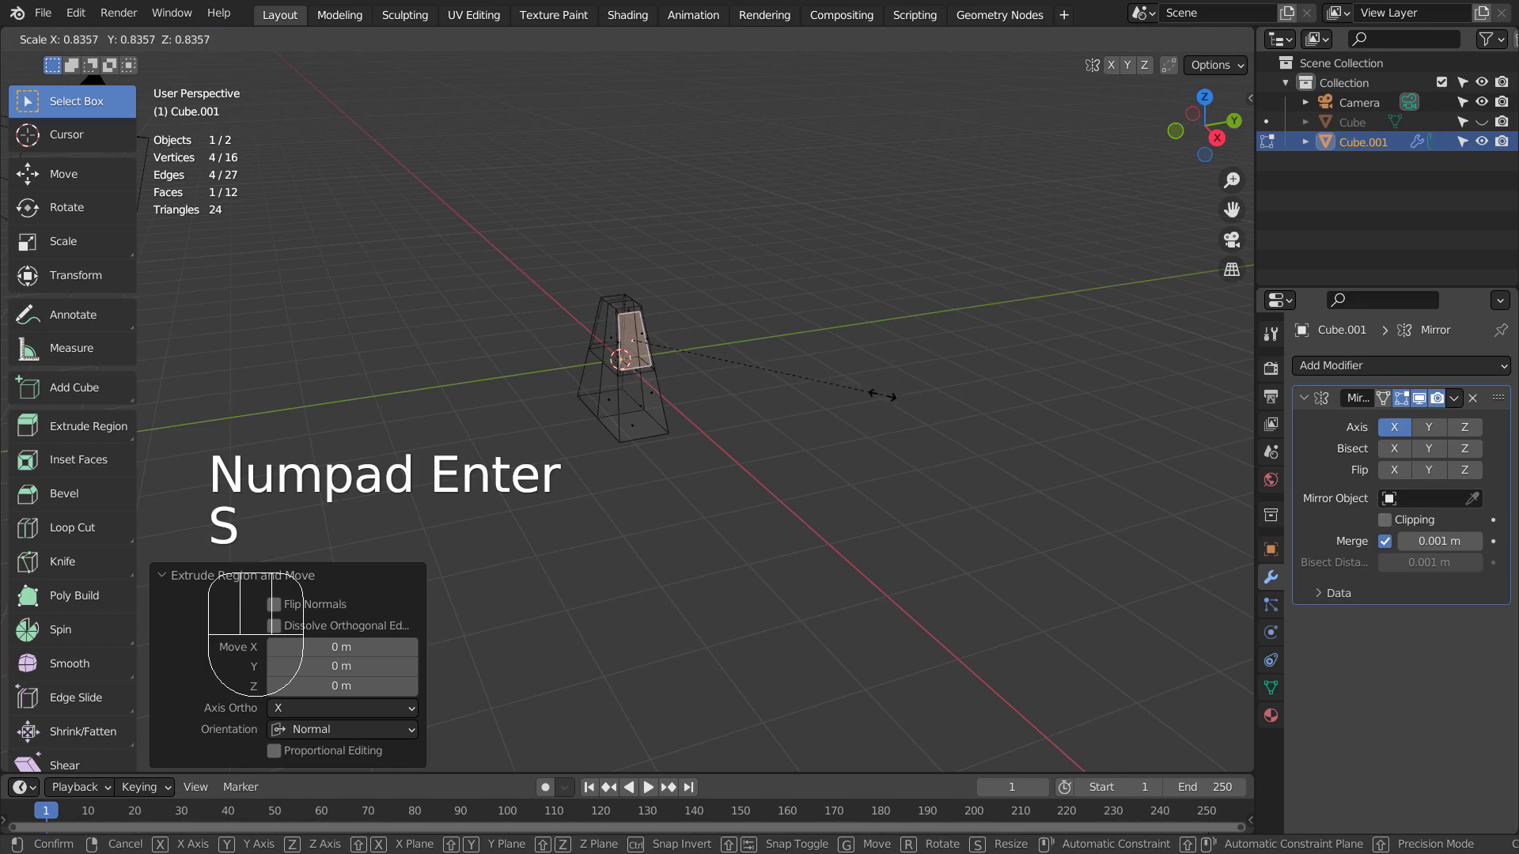
left_click(776, 369)
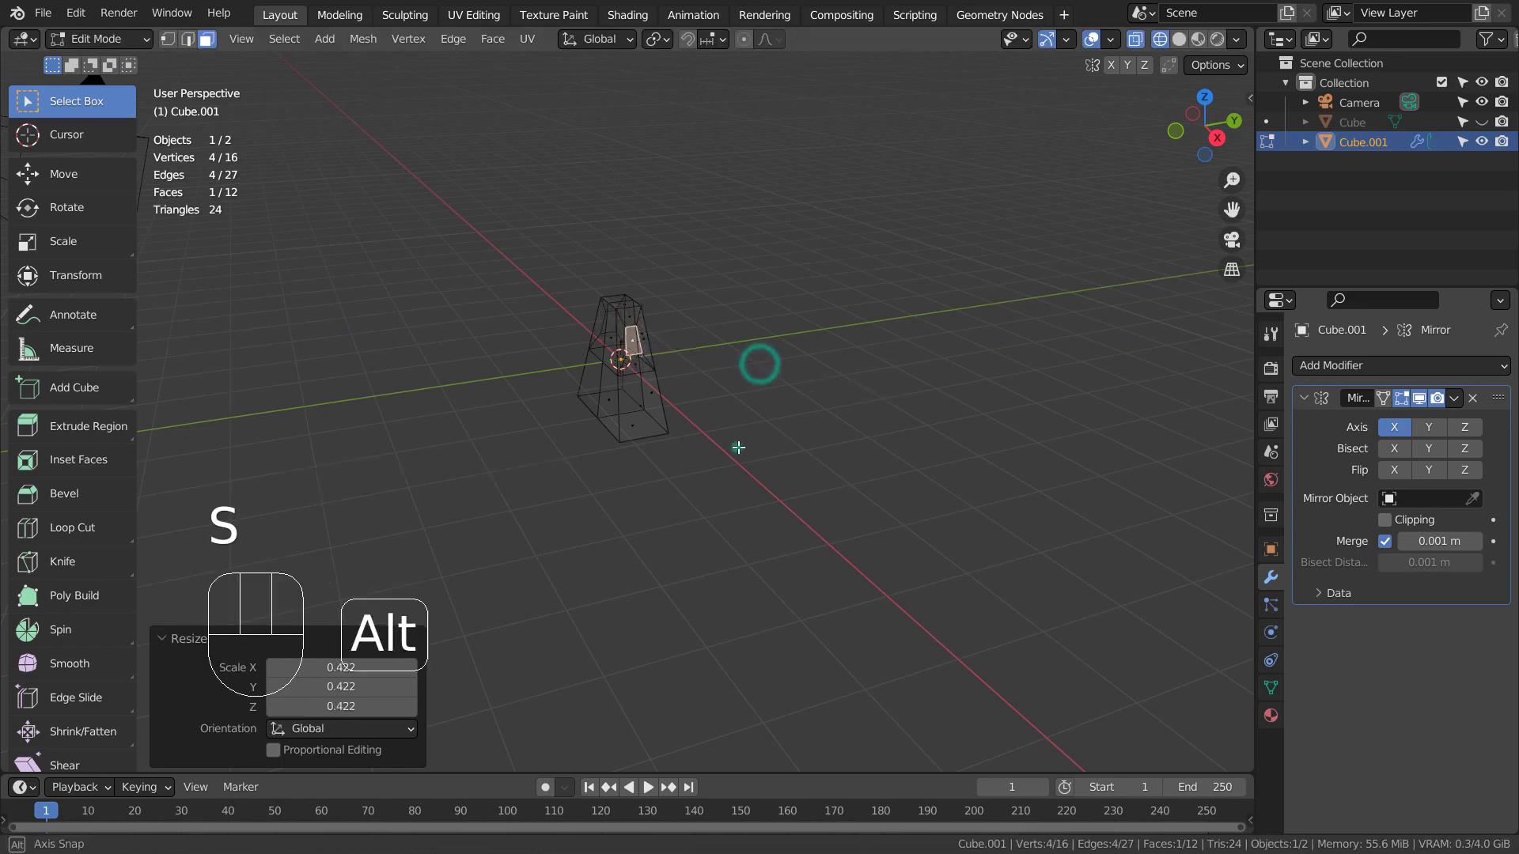
middle_click_drag(732, 443, 909, 405, "alt")
key("KP_1")
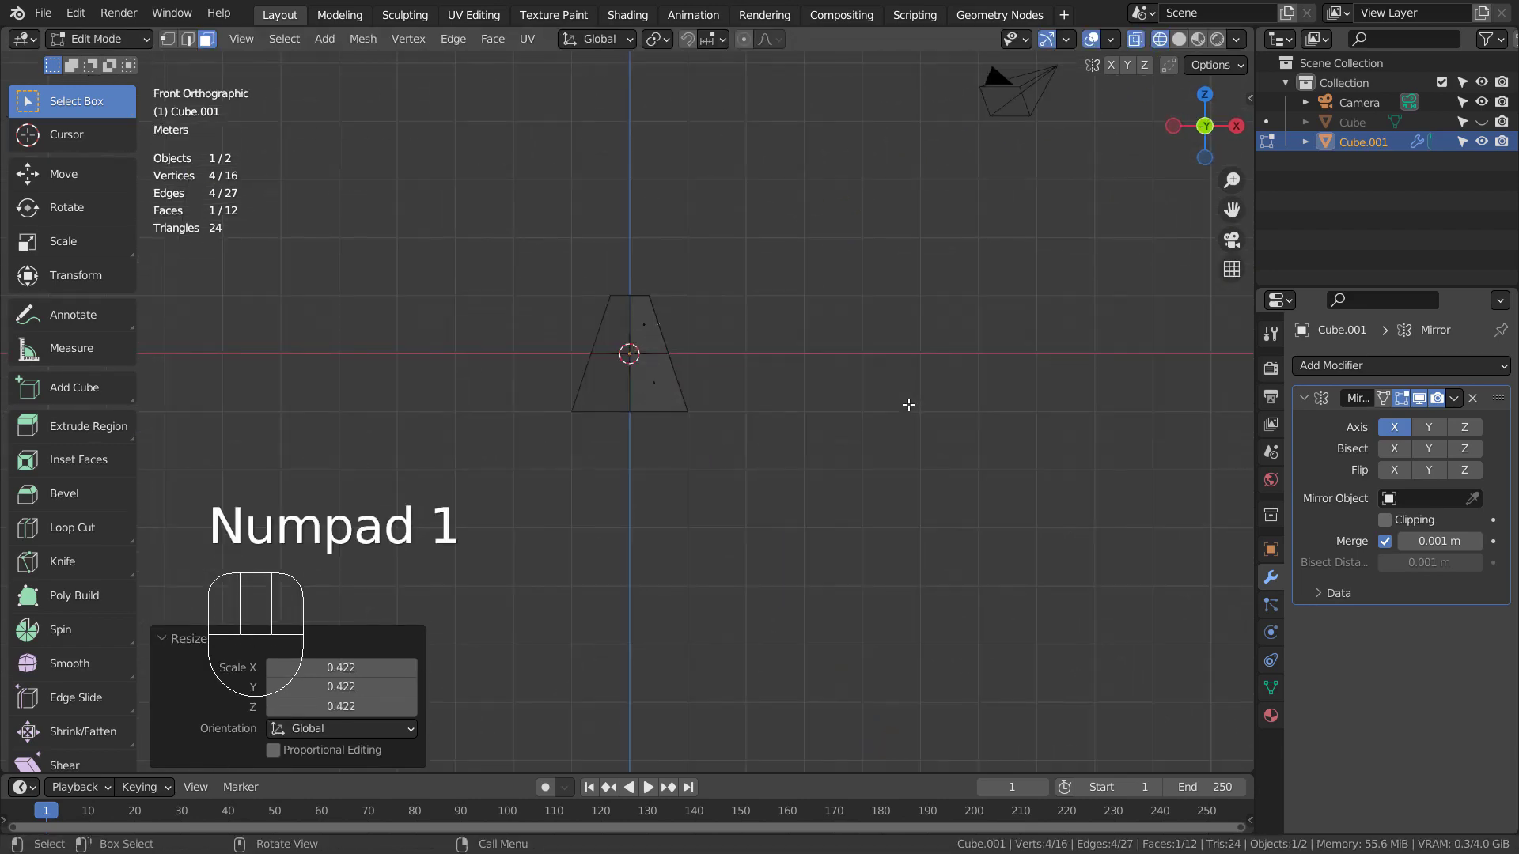
key("e")
left_click(946, 378)
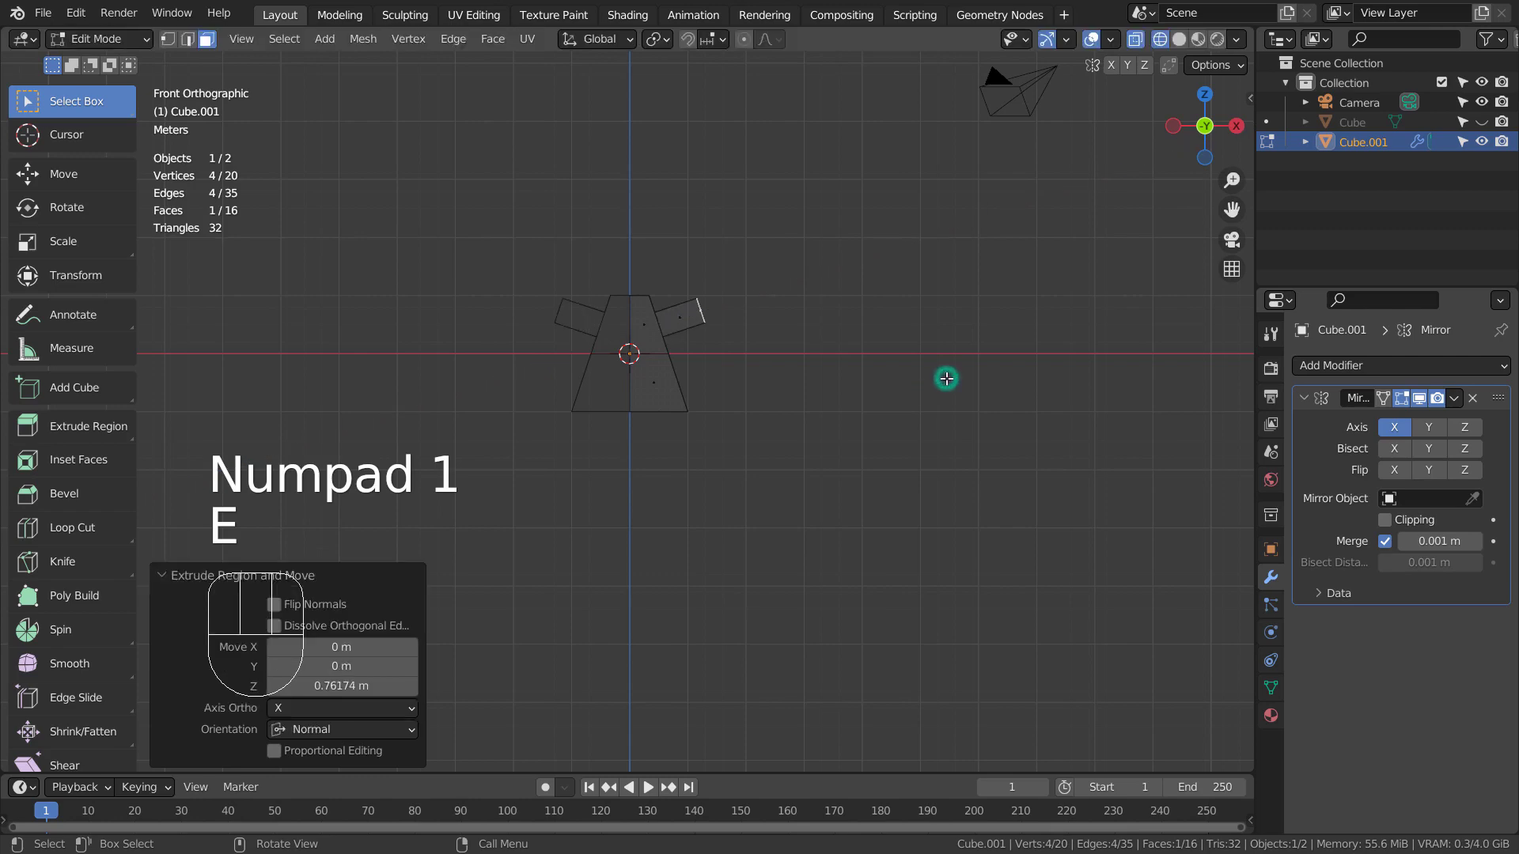
- Smooth the mesh with a level 3 Subdivision modifier in Object Mode
key("Tab")
key("ctrl+3")
mouse_move(887, 365)
middle_mouse_down("alt")
mouse_move(733, 428)
mouse_move(508, 439)
mouse_move(507, 403)
mouse_move(766, 356)
mouse_move(878, 372)
middle_mouse_up("alt")
- Extrude the top face upward to form the ghost's head
key("shift+z")
mouse_move(853, 280)
middle_mouse_down("alt")
mouse_move(787, 331)
mouse_move(681, 343)
middle_mouse_up("alt")
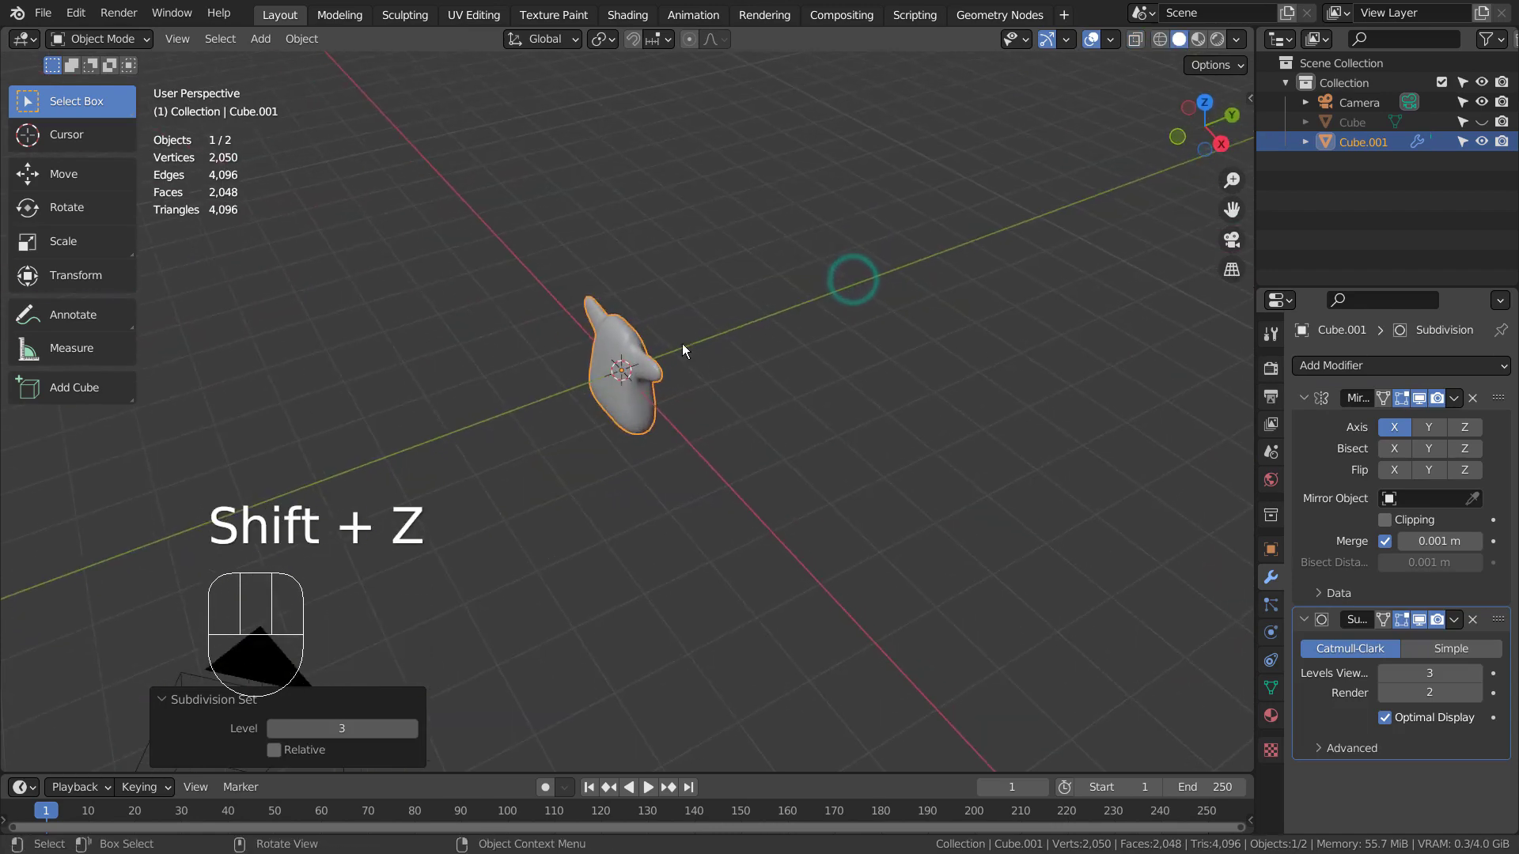
key("Tab")
key("3")
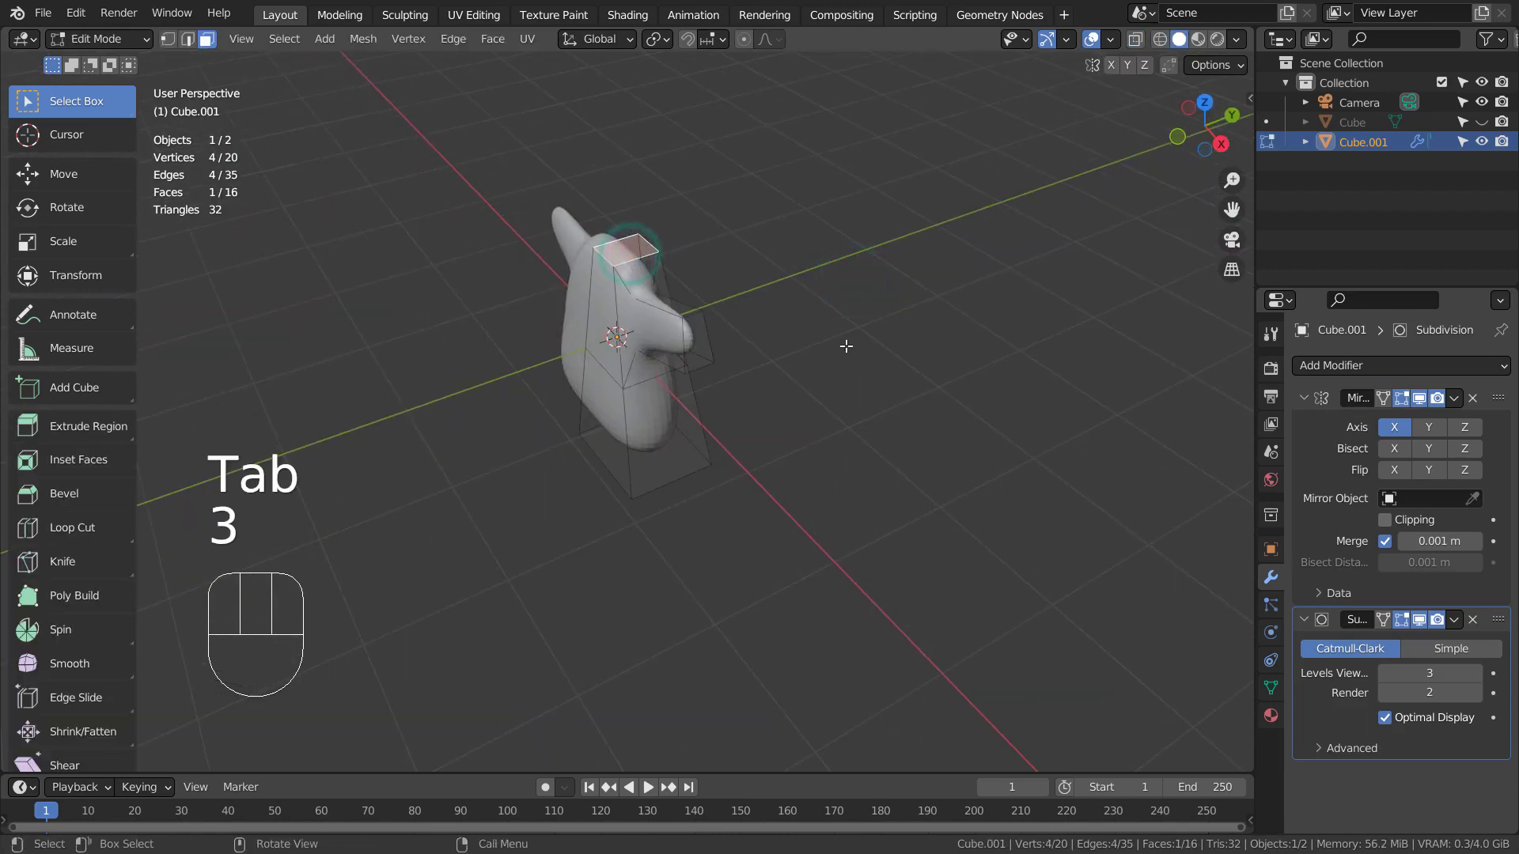
key("e")
left_click(844, 267)
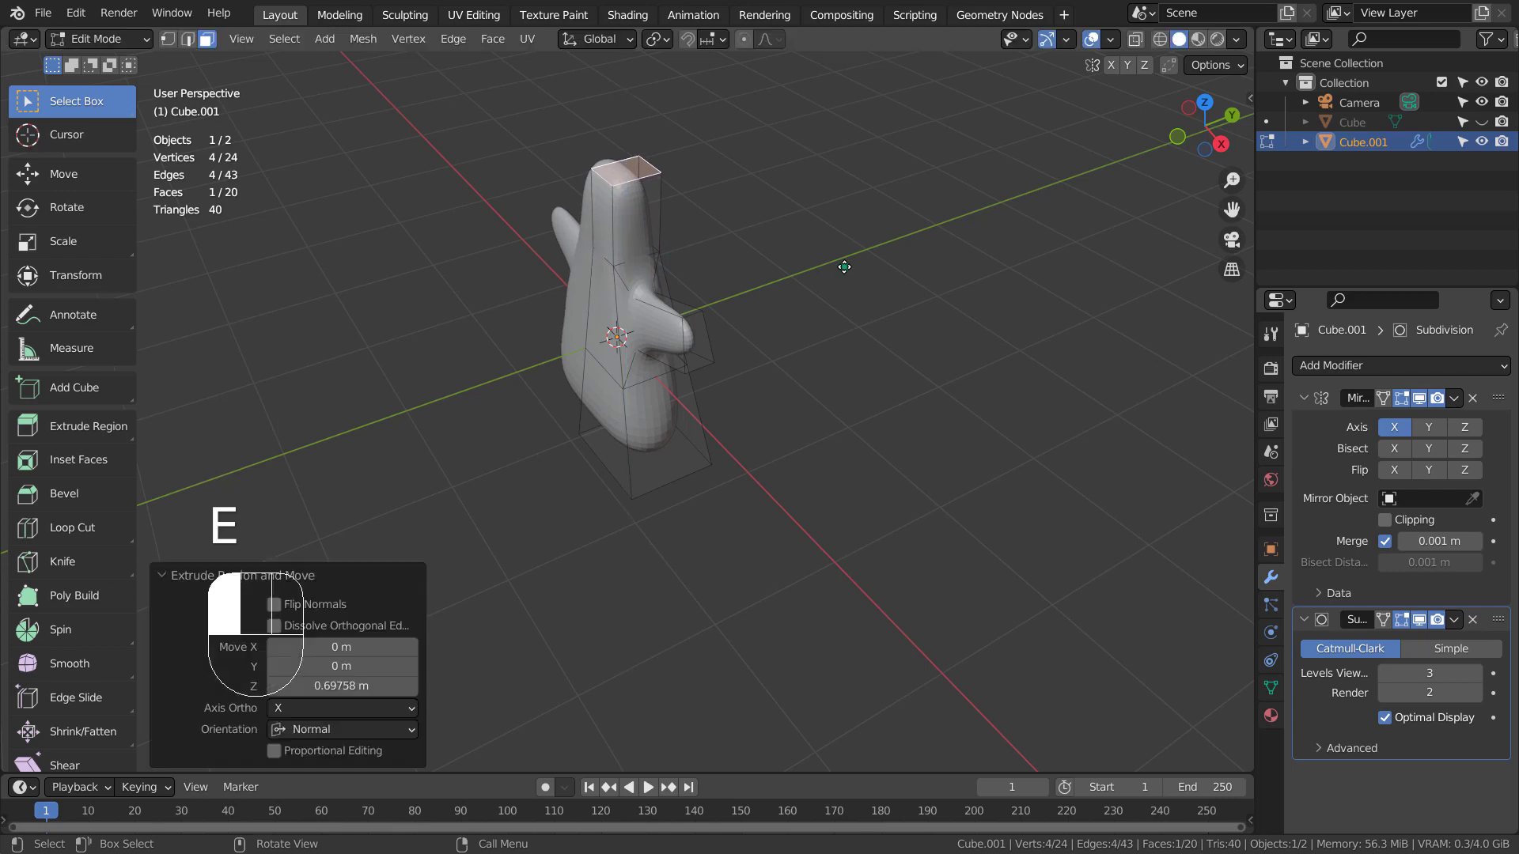
key("Tab")
middle_click_drag(796, 438, 968, 387, "alt")
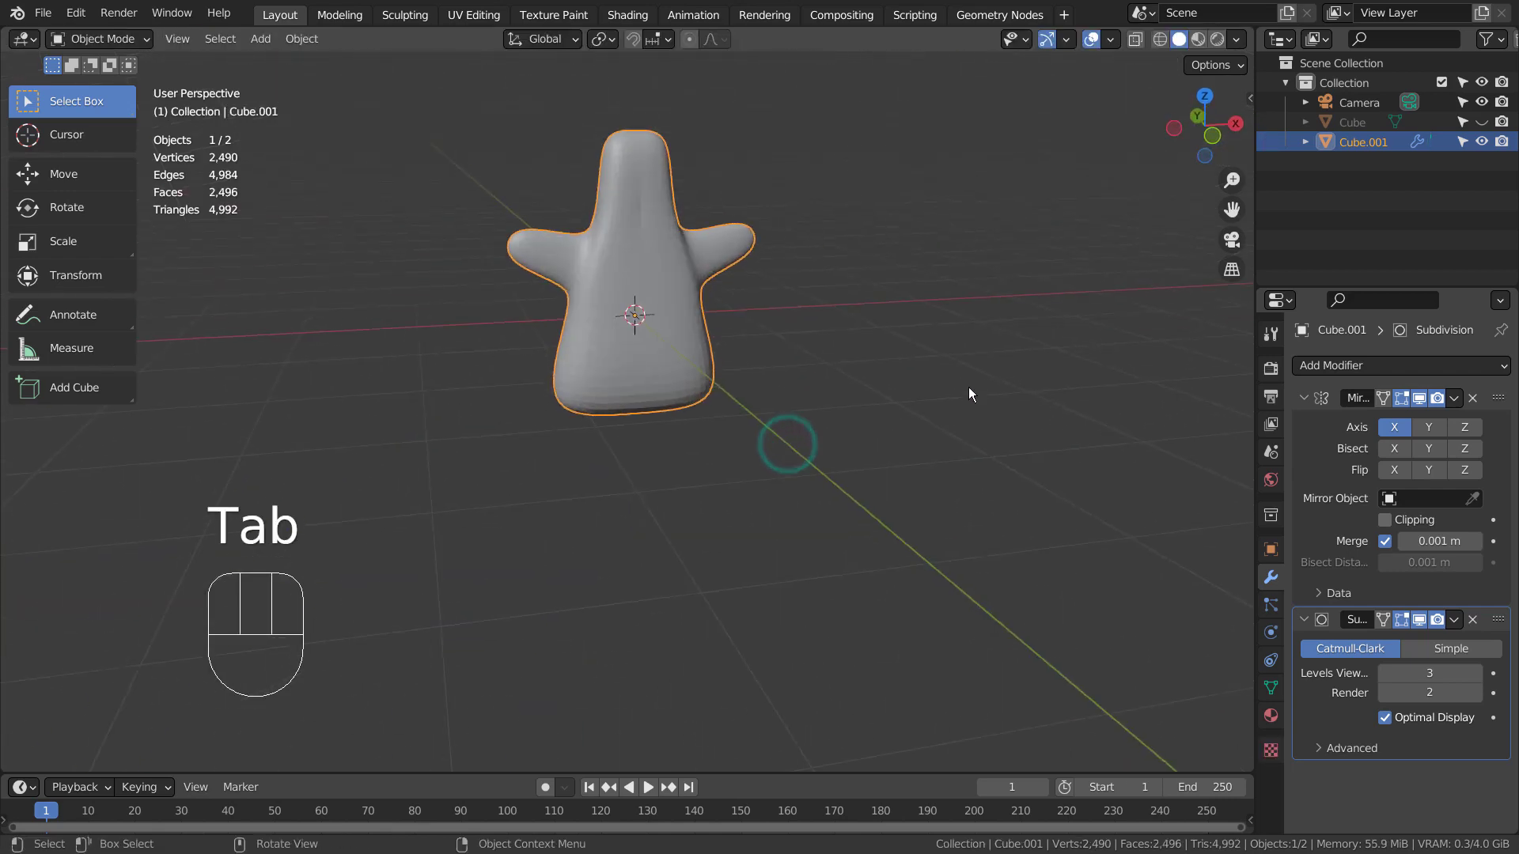
- Try Subdivision above Mirror, then restore the Mirror-before-Subdivision order
key("Tab")
middle_click_drag(847, 301, 880, 292, "alt")
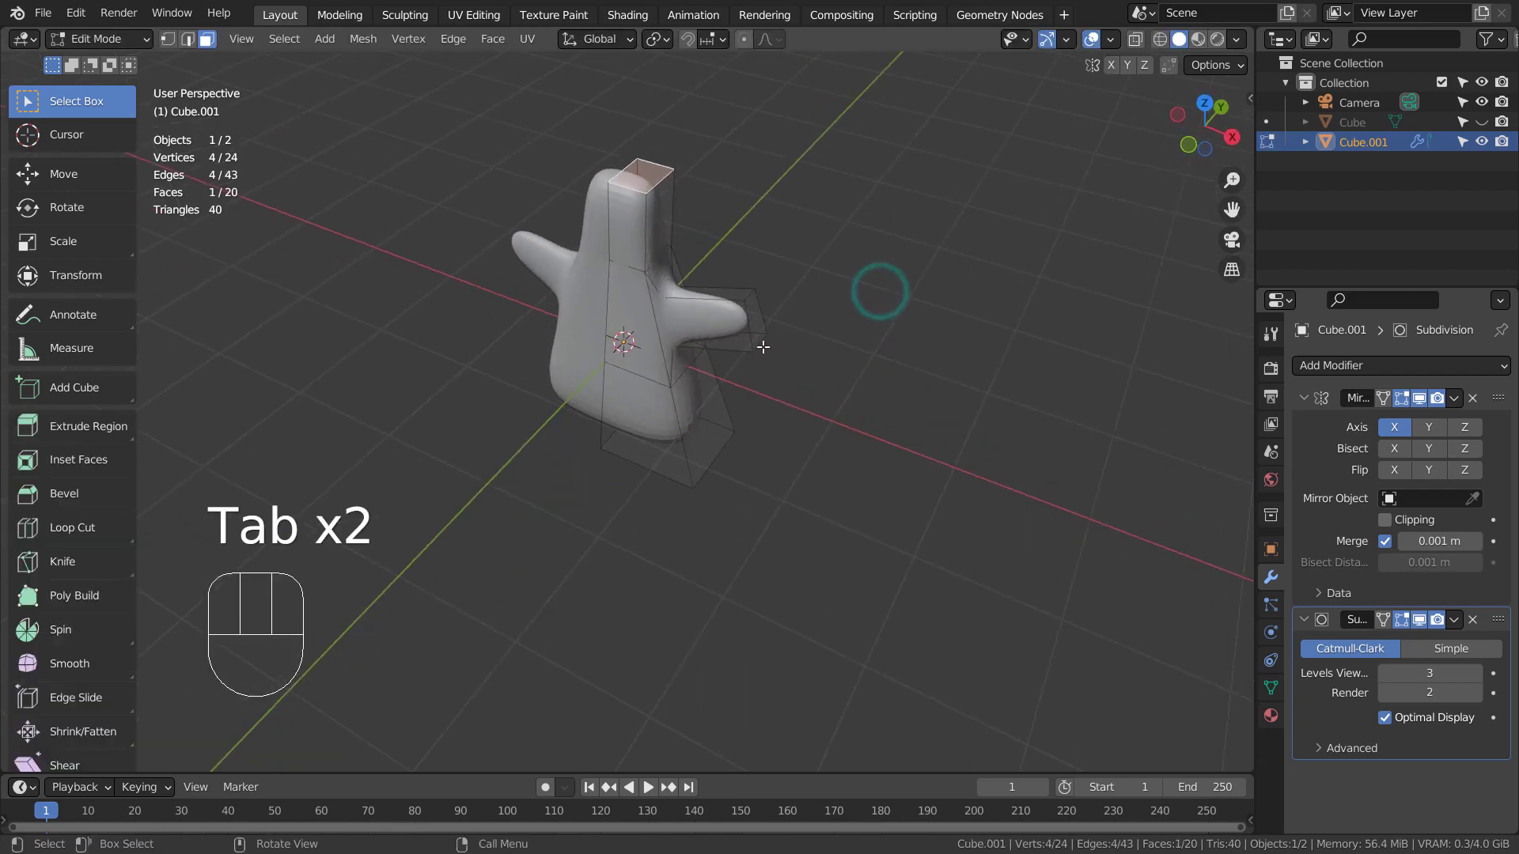
key("1")
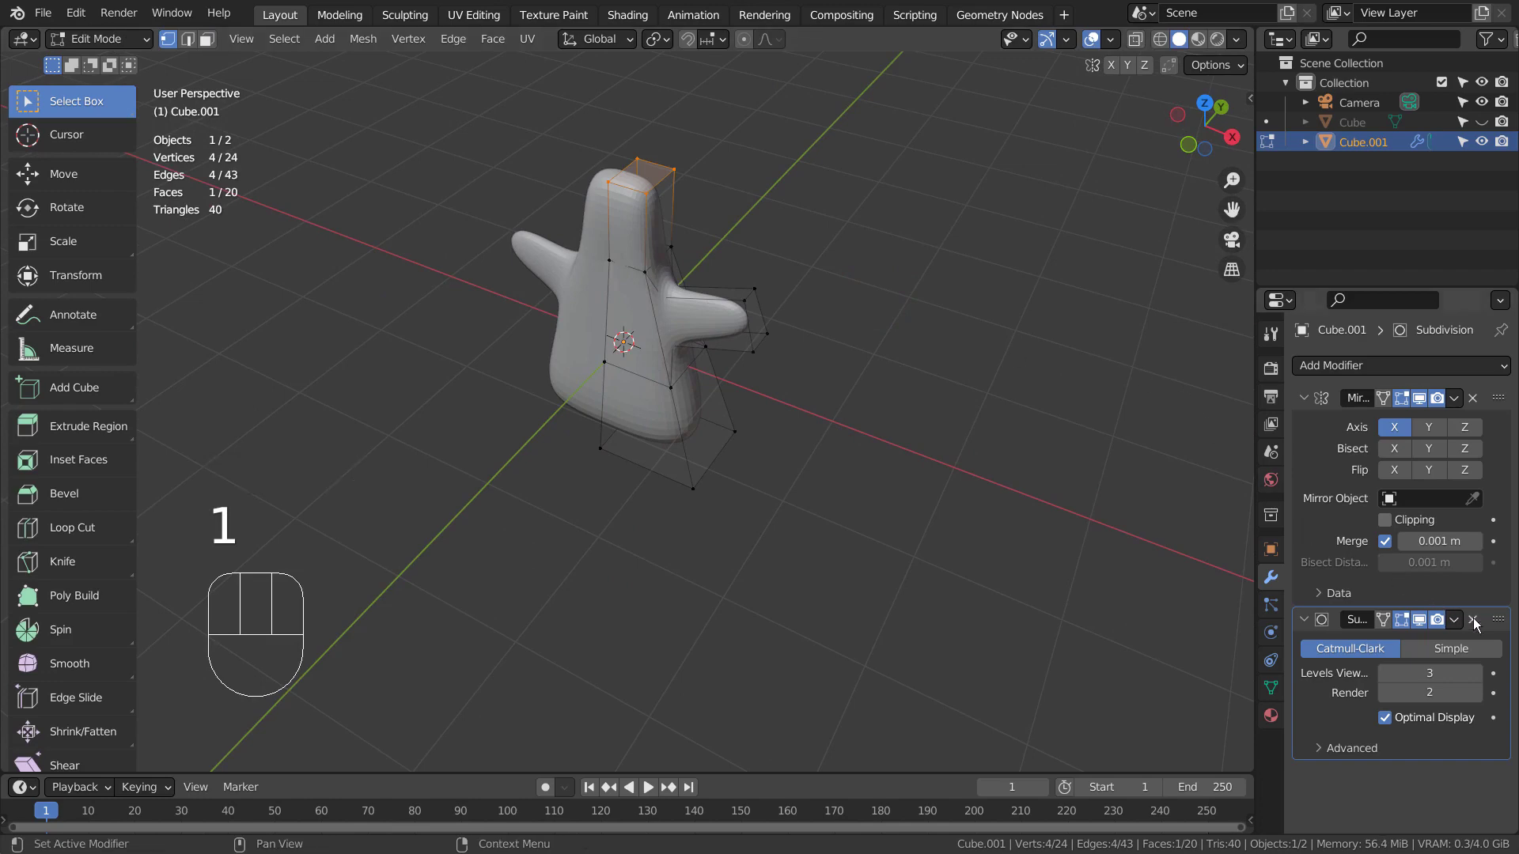
left_click_drag(1497, 622, 1502, 361)
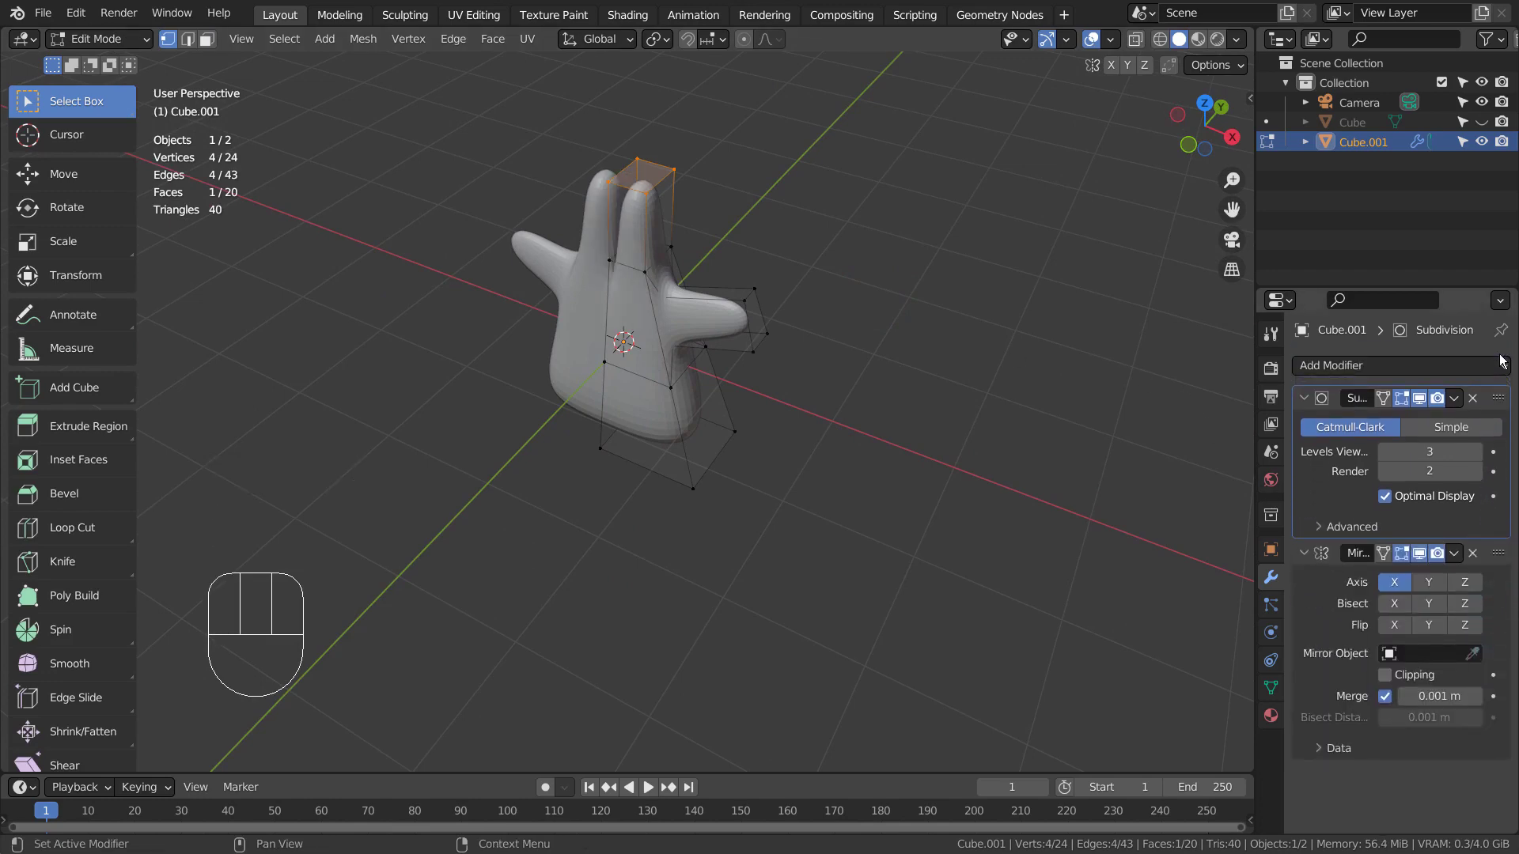
middle_click_drag(869, 377, 807, 415, "alt")
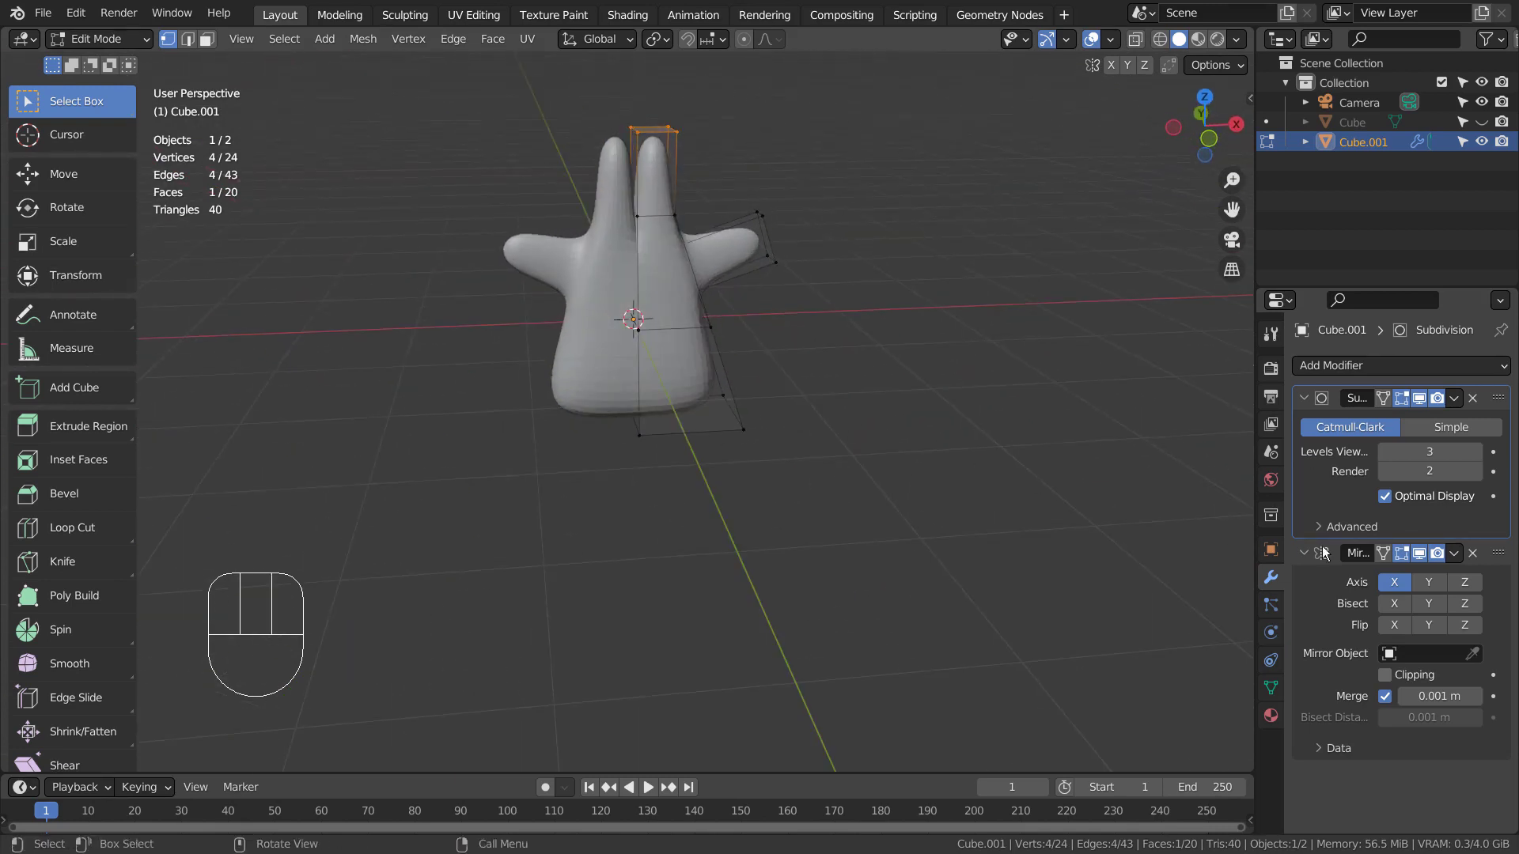
left_click_drag(1499, 398, 1499, 621)
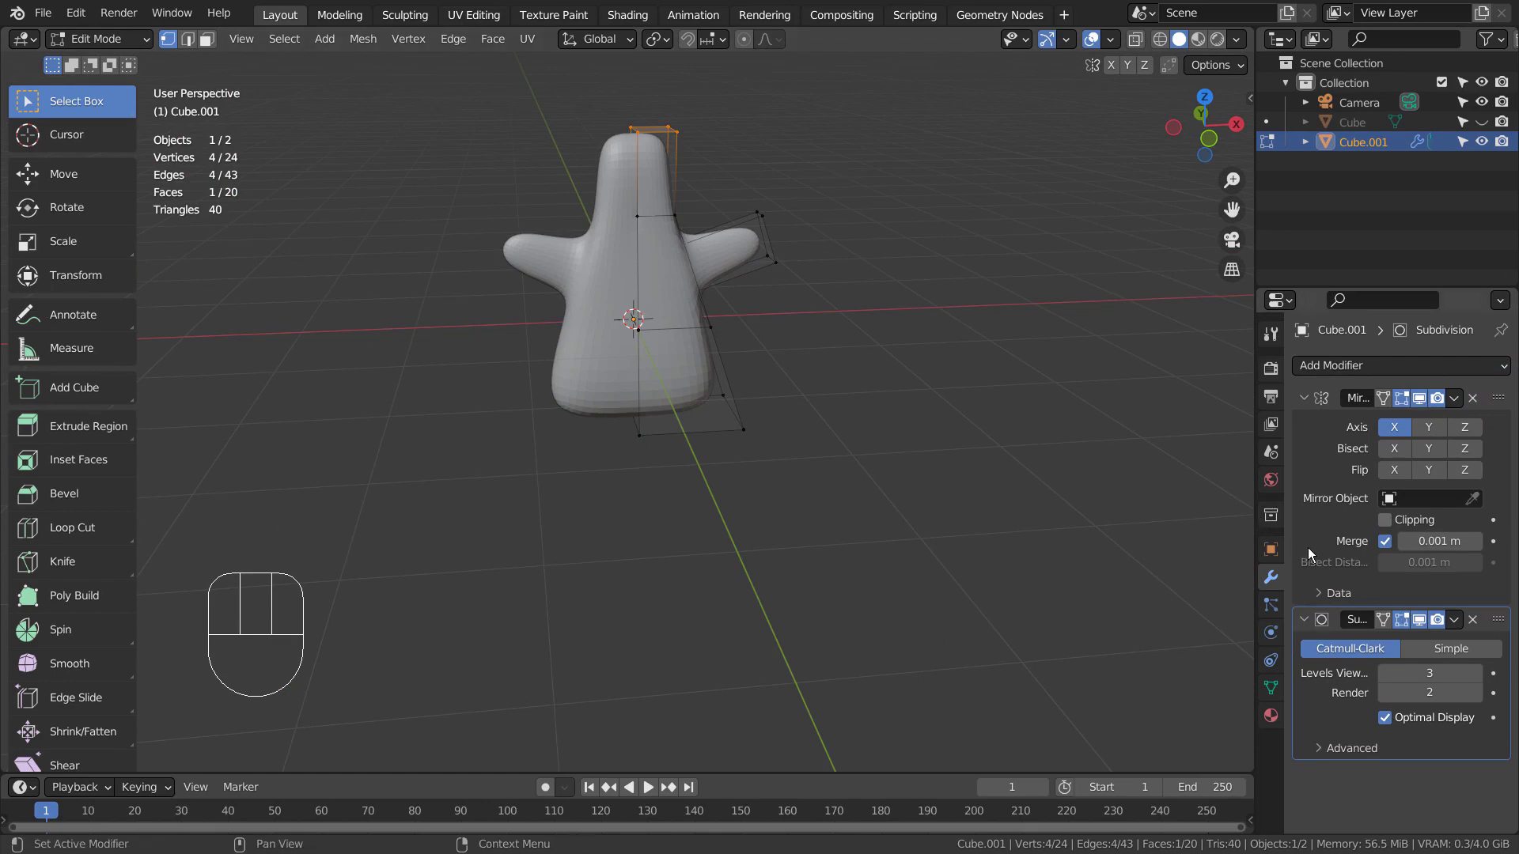
- Select the two top vertices and stretch the head along Y
middle_click_drag(963, 391, 922, 407, "alt")
key("Tab")
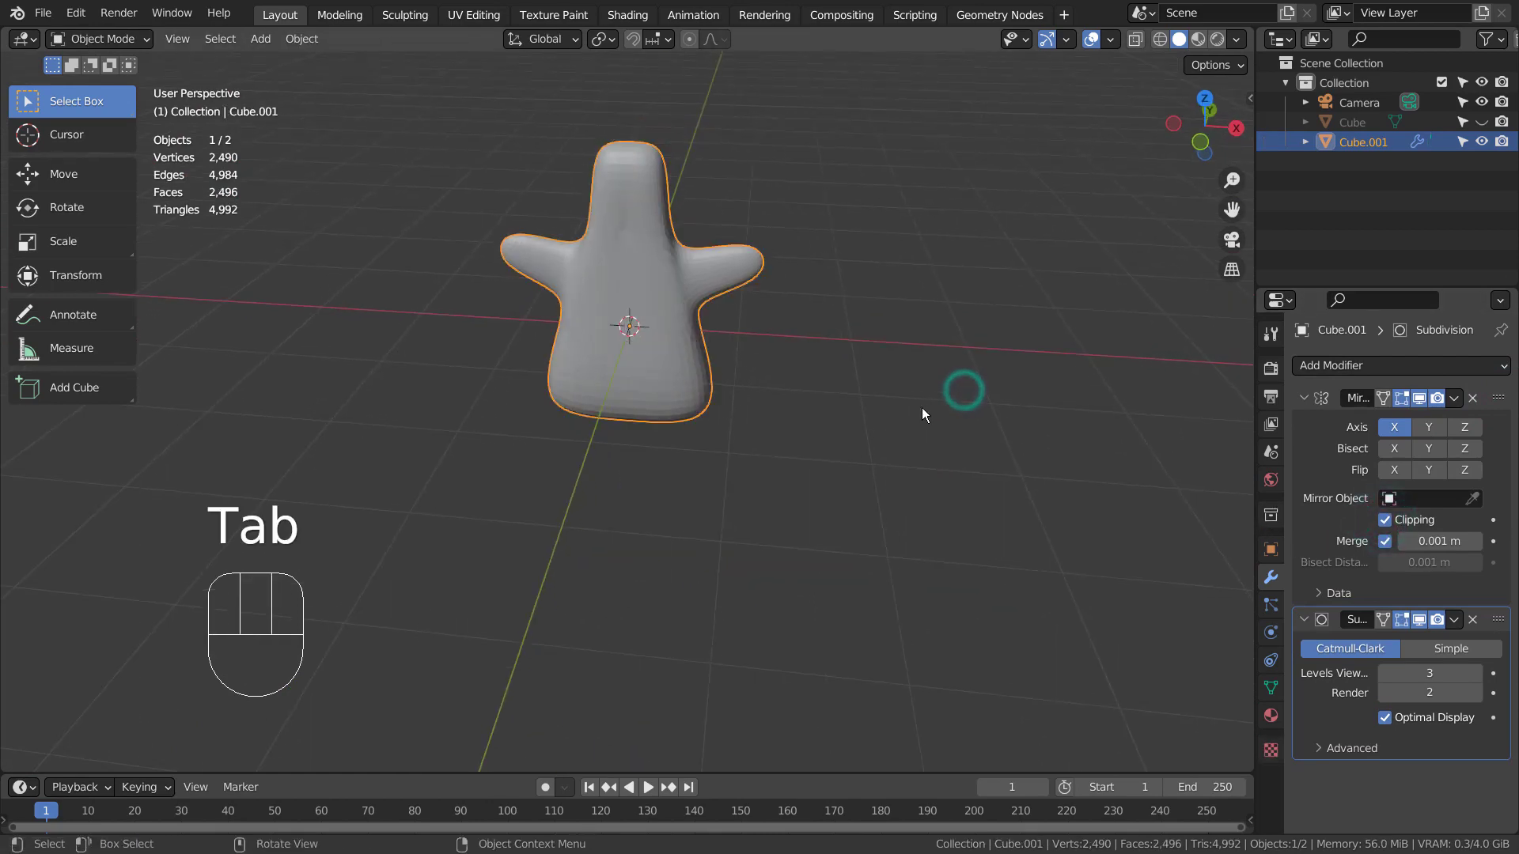
right_click(631, 185)
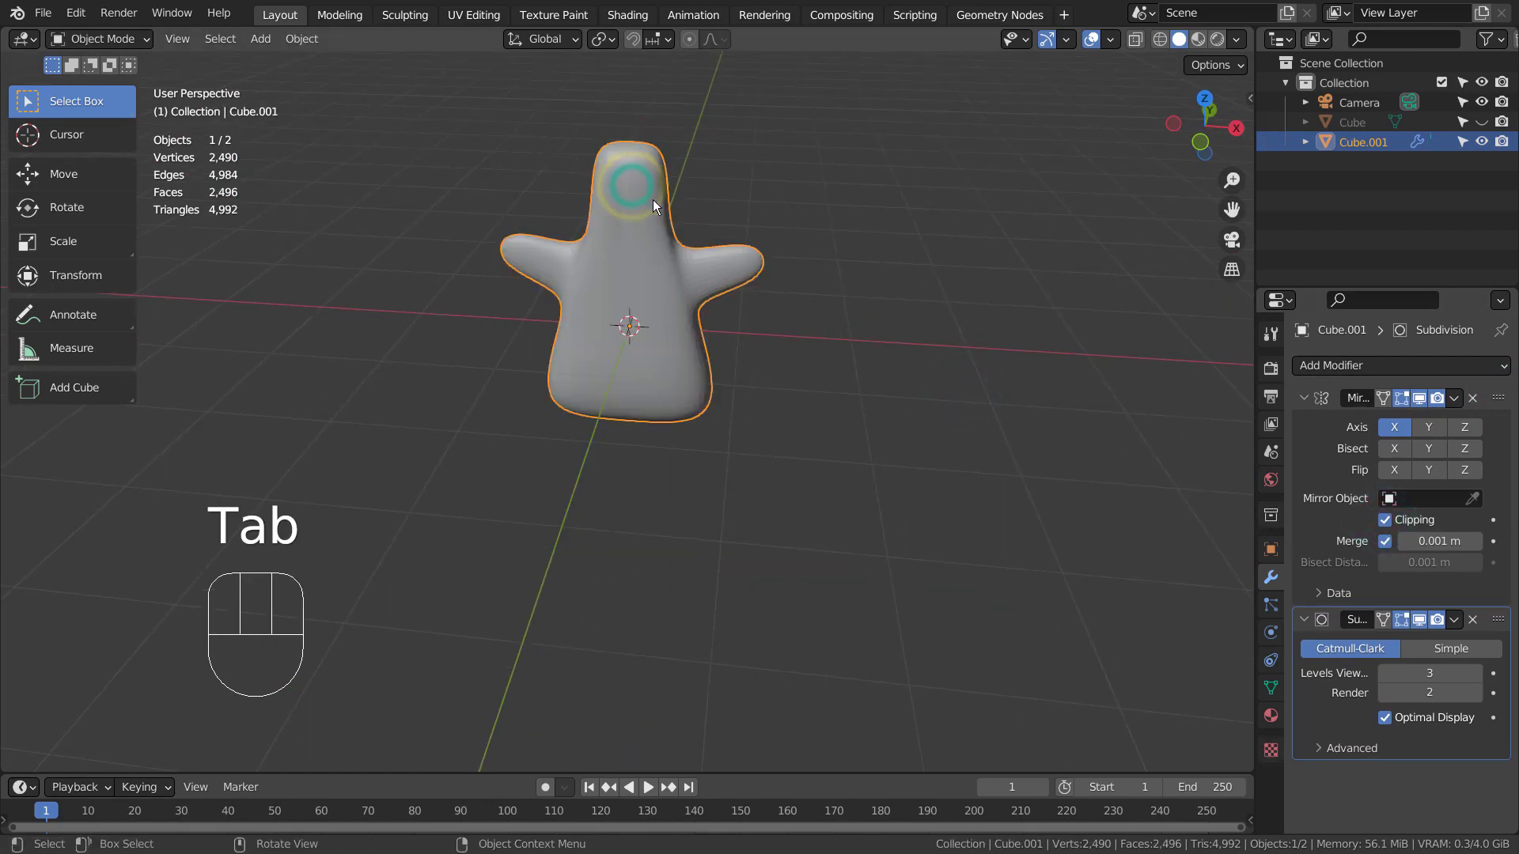
key("Tab")
middle_click_drag(687, 250, 602, 225, "alt")
key("1")
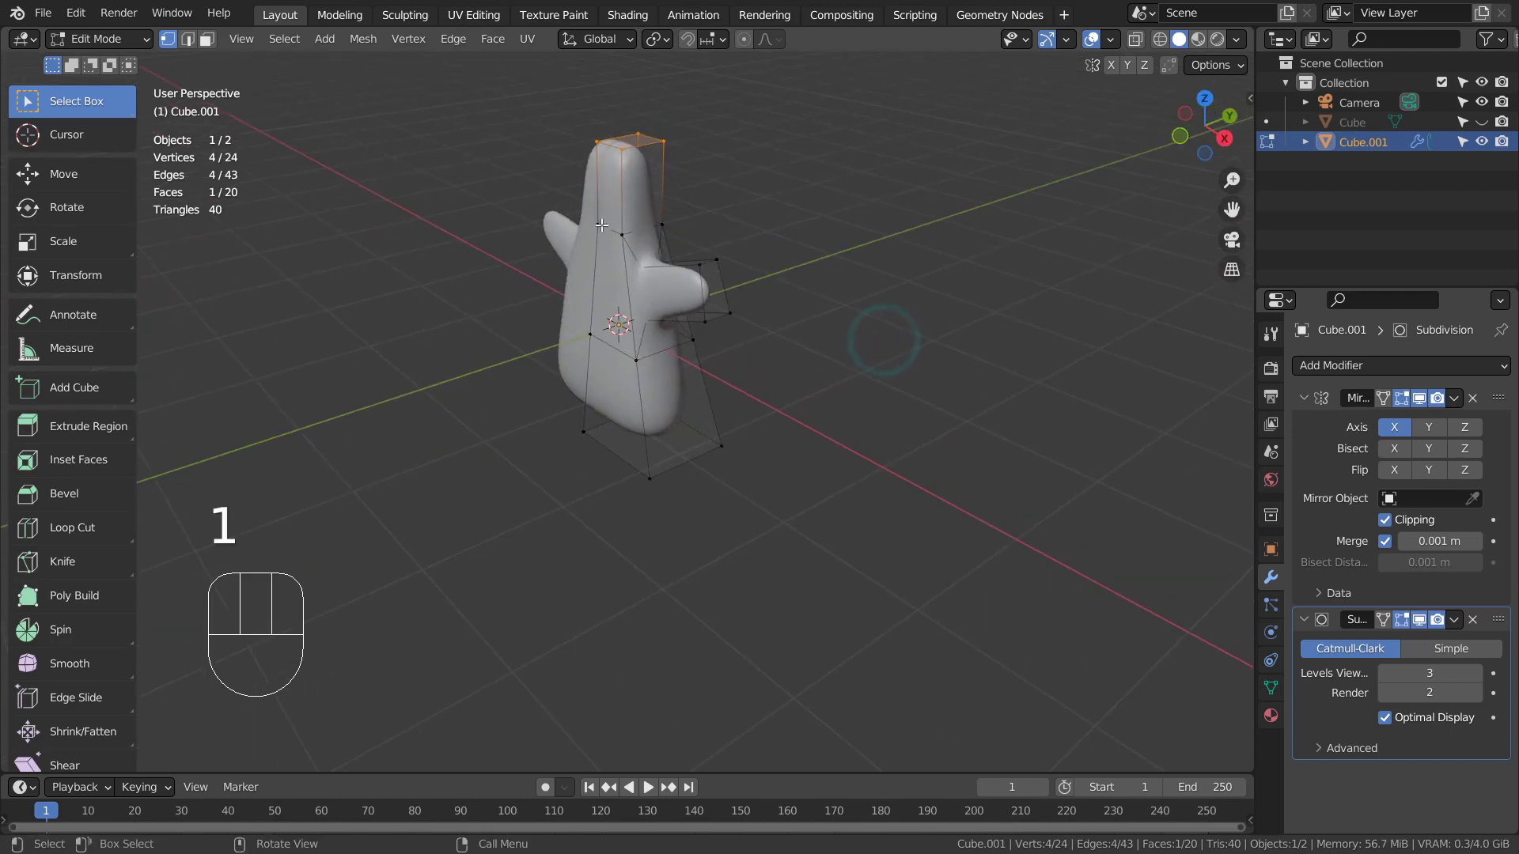
middle_click_drag(910, 253, 693, 380, "alt")
left_click(634, 257, "shift")
key("s")
key("y")
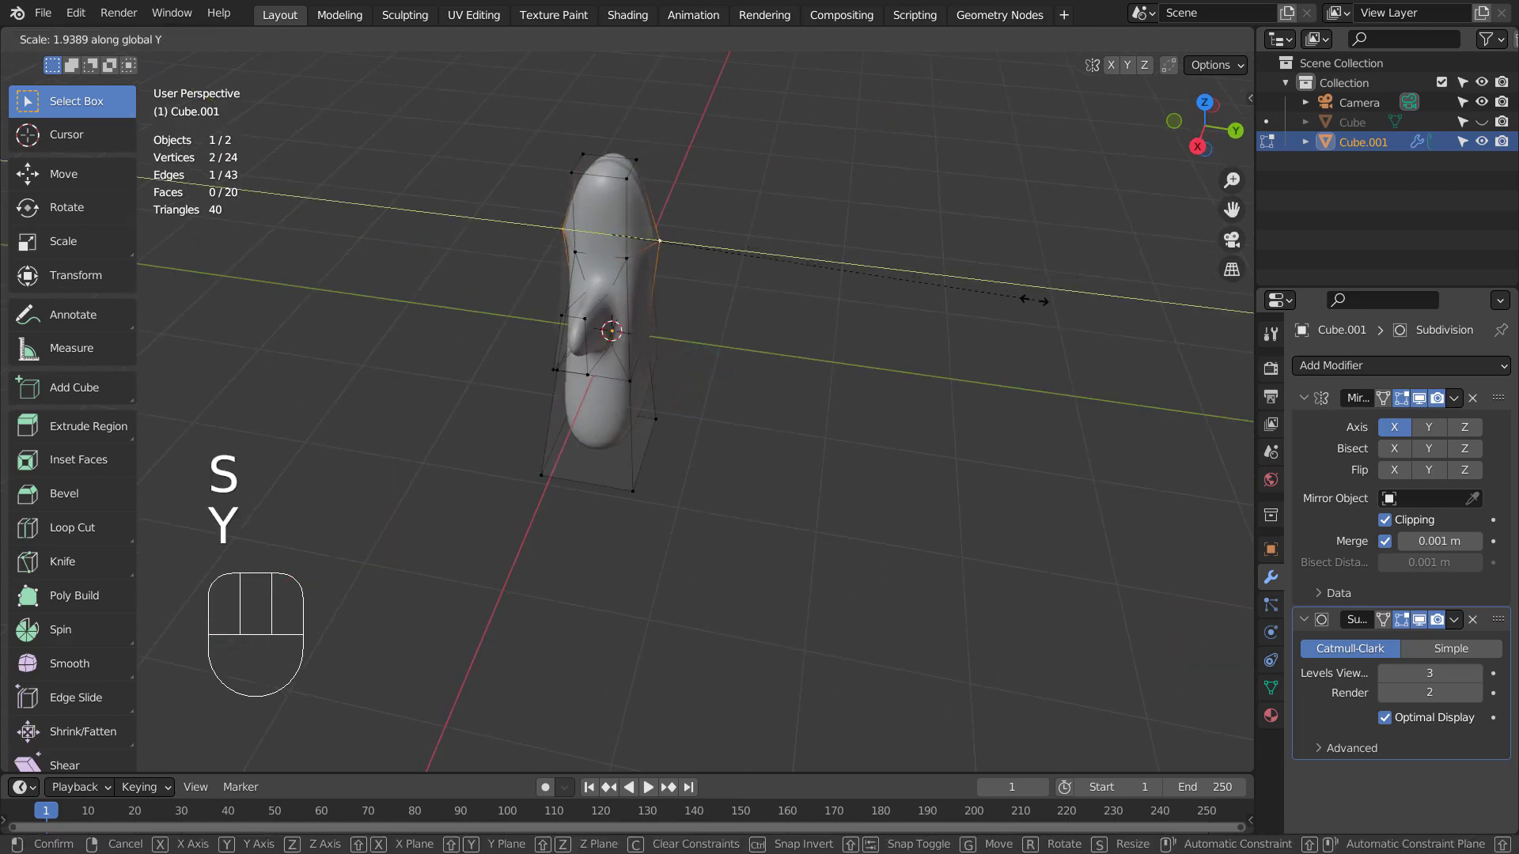
left_click(1005, 287)
- Select the face at the top of the head in face mode
middle_click_drag(1005, 286, 881, 349, "alt")
key("Tab")
middle_click_drag(861, 291, 905, 427, "alt+shift")
scroll(889, 400, "up", 4)
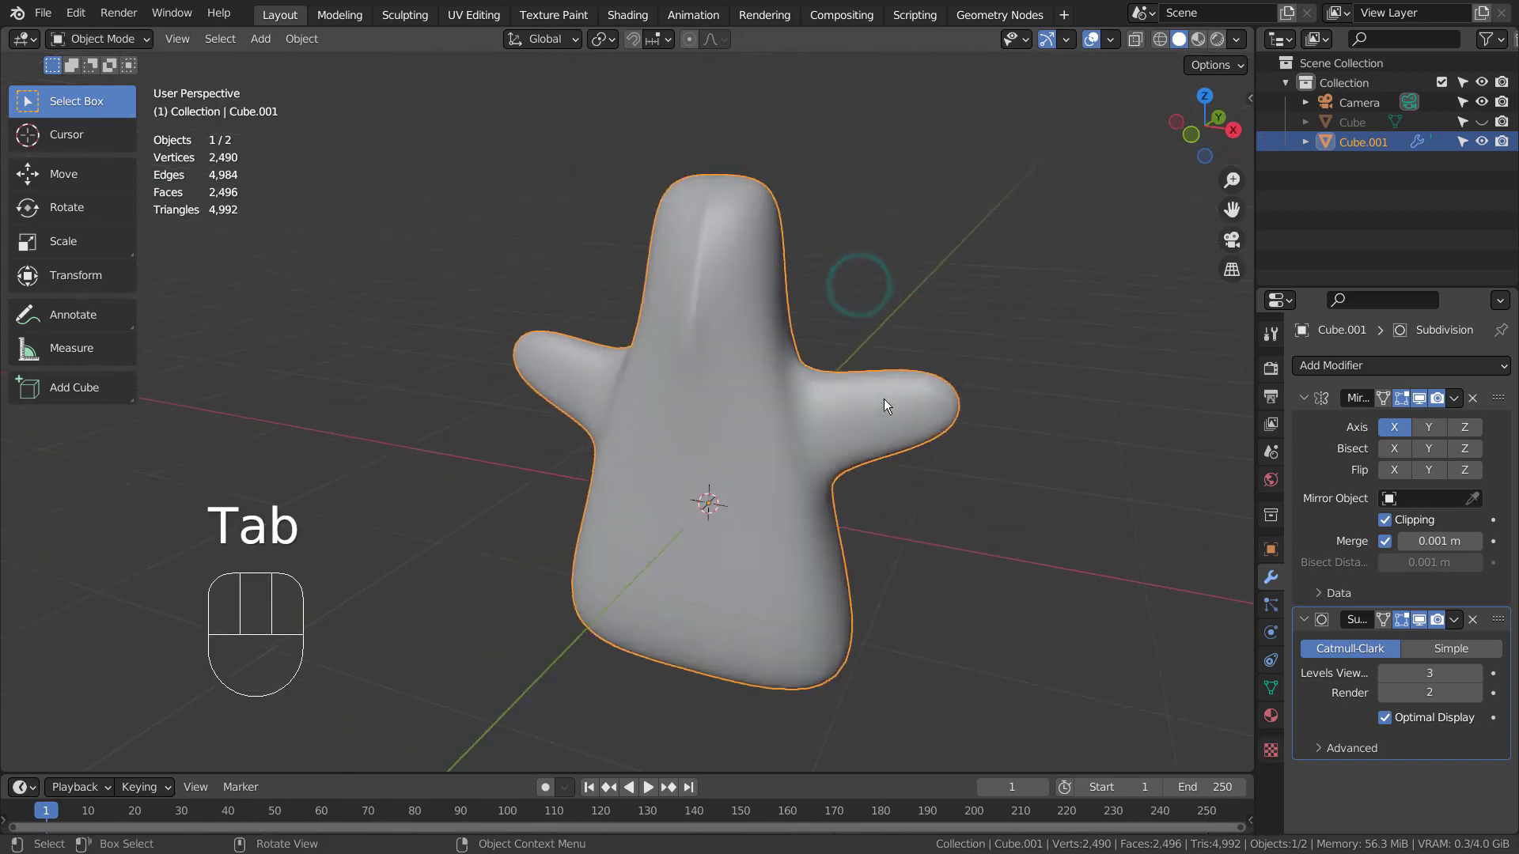
scroll(881, 338, "up", 4)
middle_click_drag(881, 339, 980, 322, "alt")
key("Tab")
key("shift+z")
key("3")
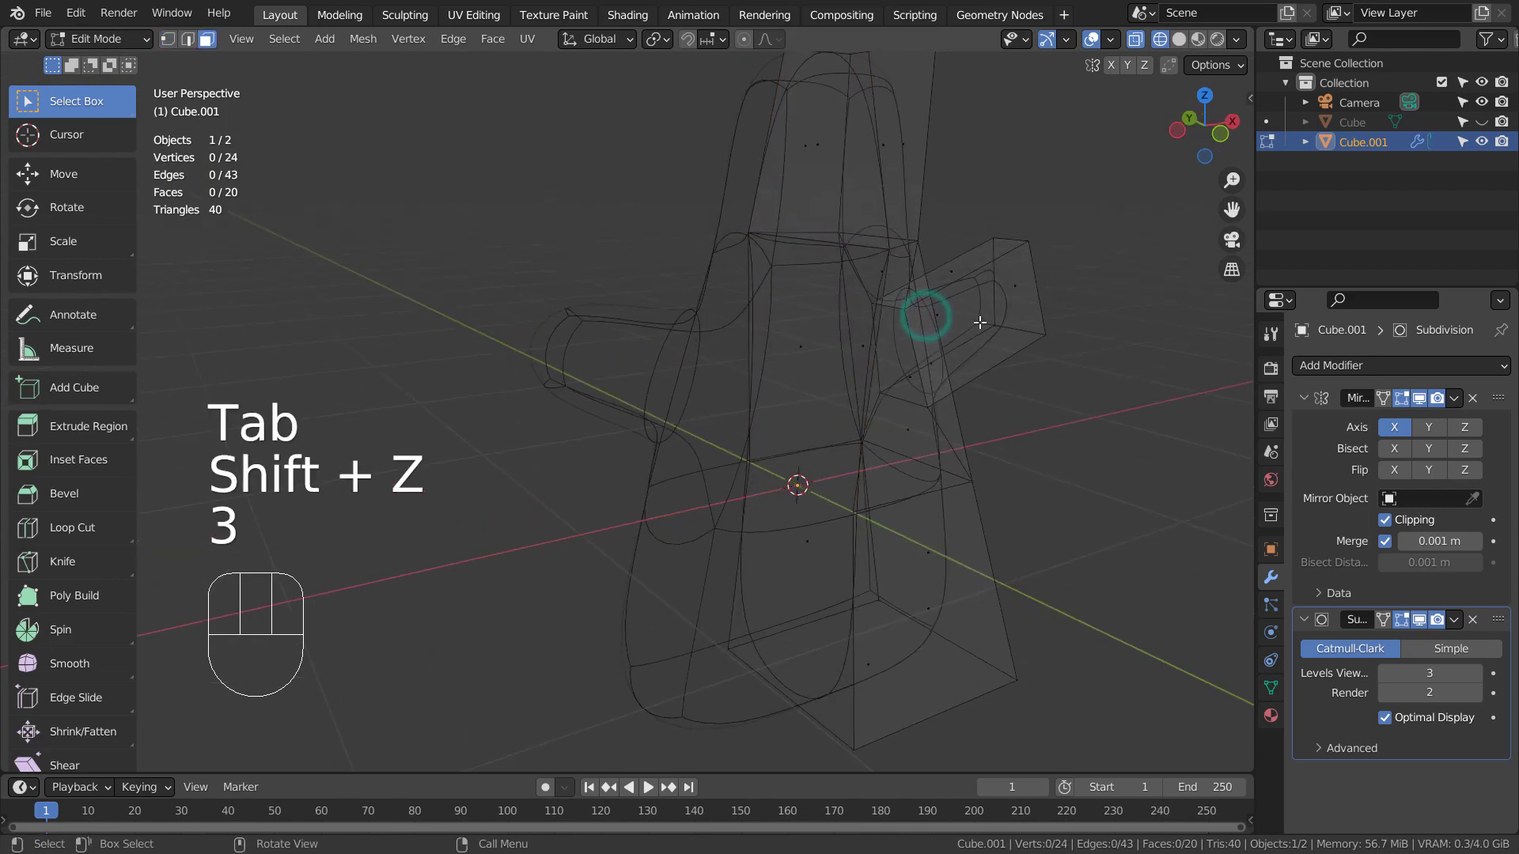
left_click(831, 143)
key("shift+z")
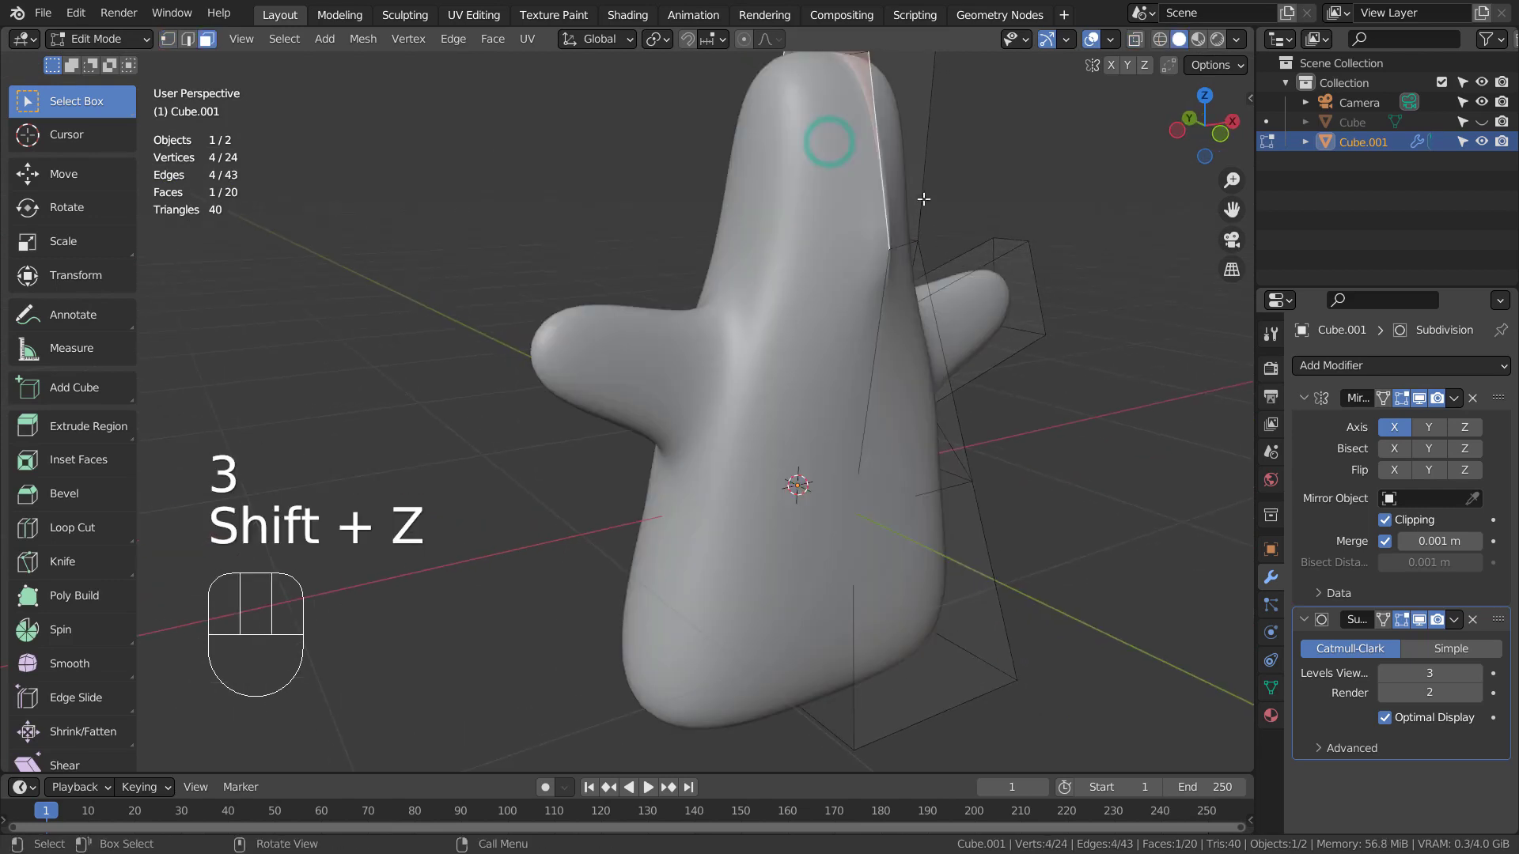
- Delete that face with the Mirror hidden in viewport, then show the Mirror again
left_click(1421, 398)
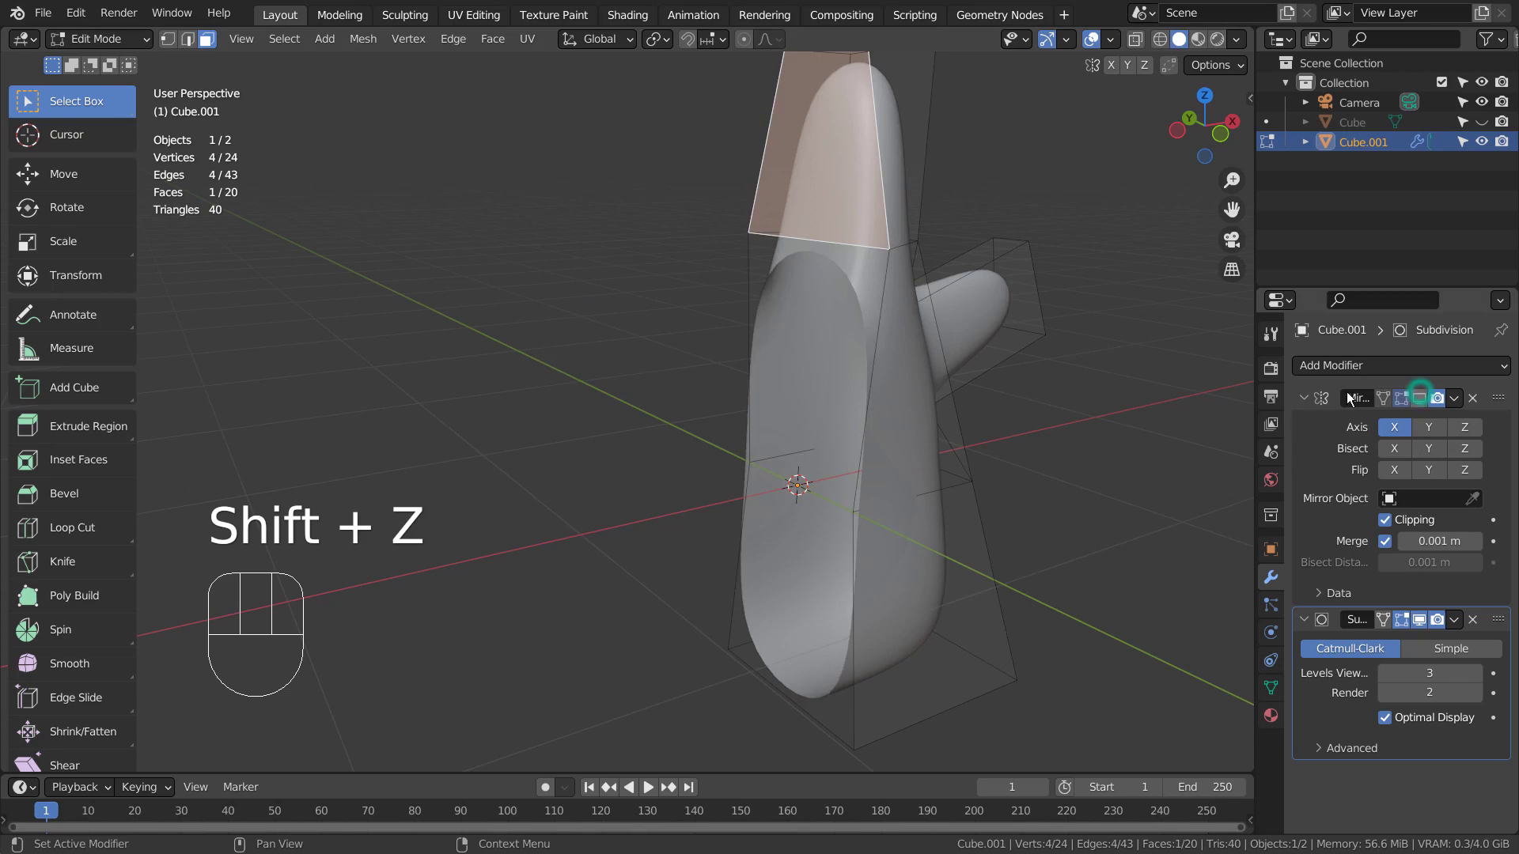
middle_click_drag(1060, 406, 886, 290, "alt")
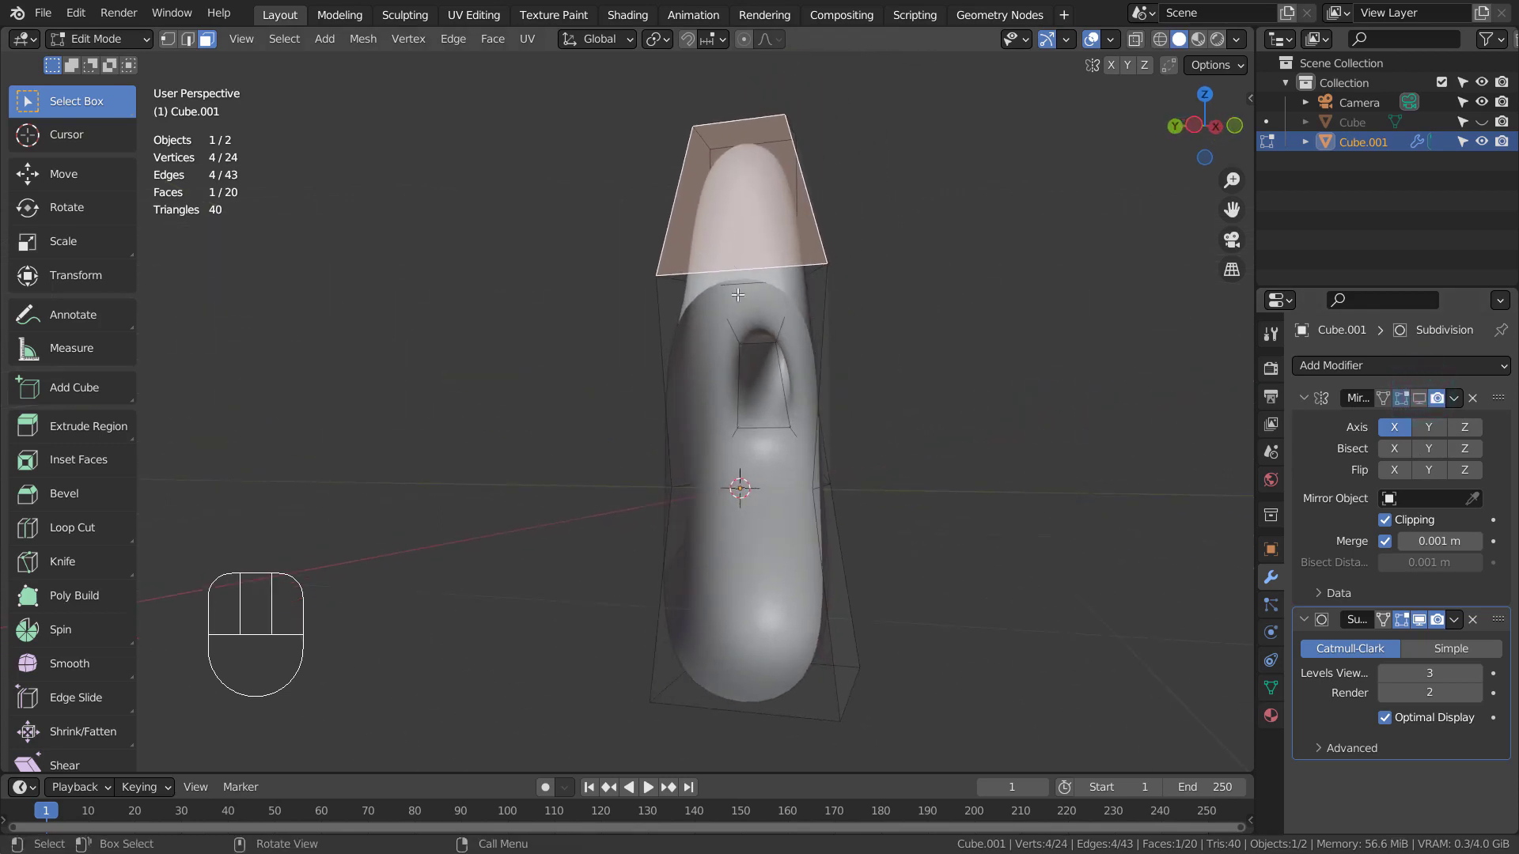
key("x")
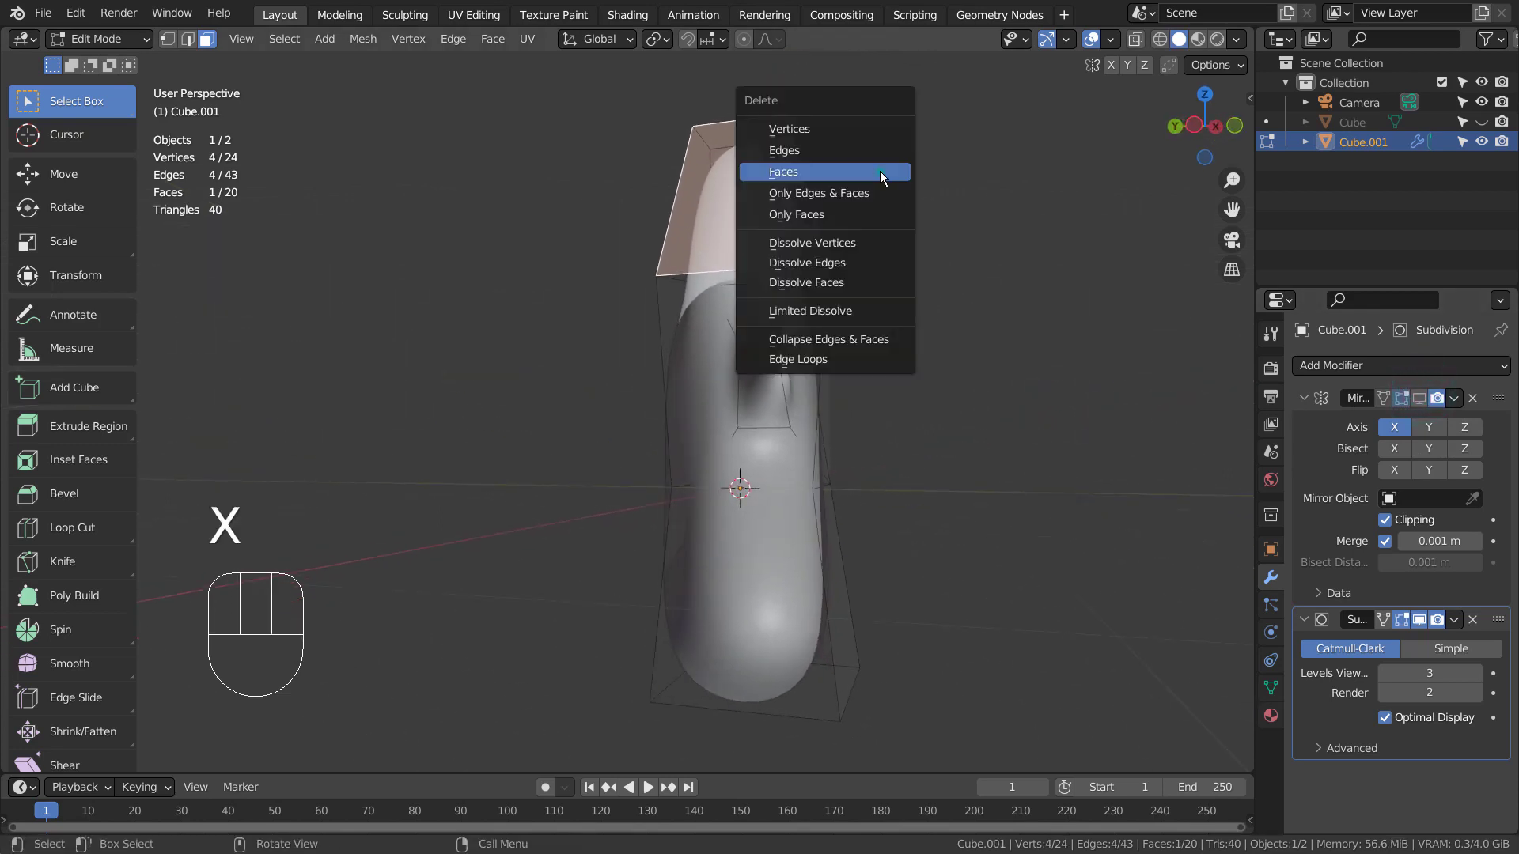
left_click(882, 175)
key("Tab")
middle_click_drag(998, 397, 1258, 408, "alt")
key("KP_1")
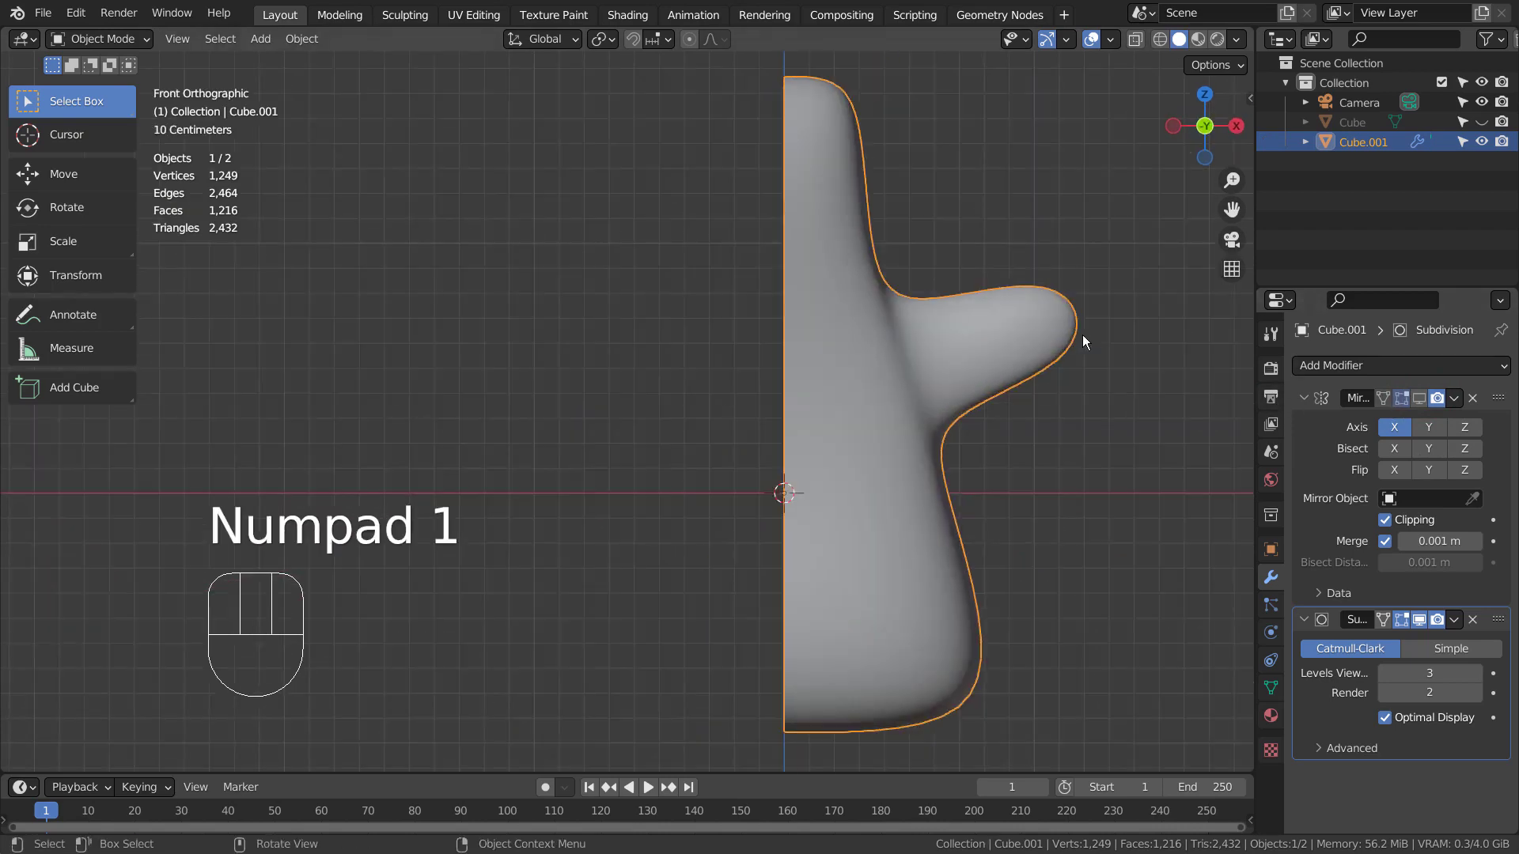
left_click(1424, 400)
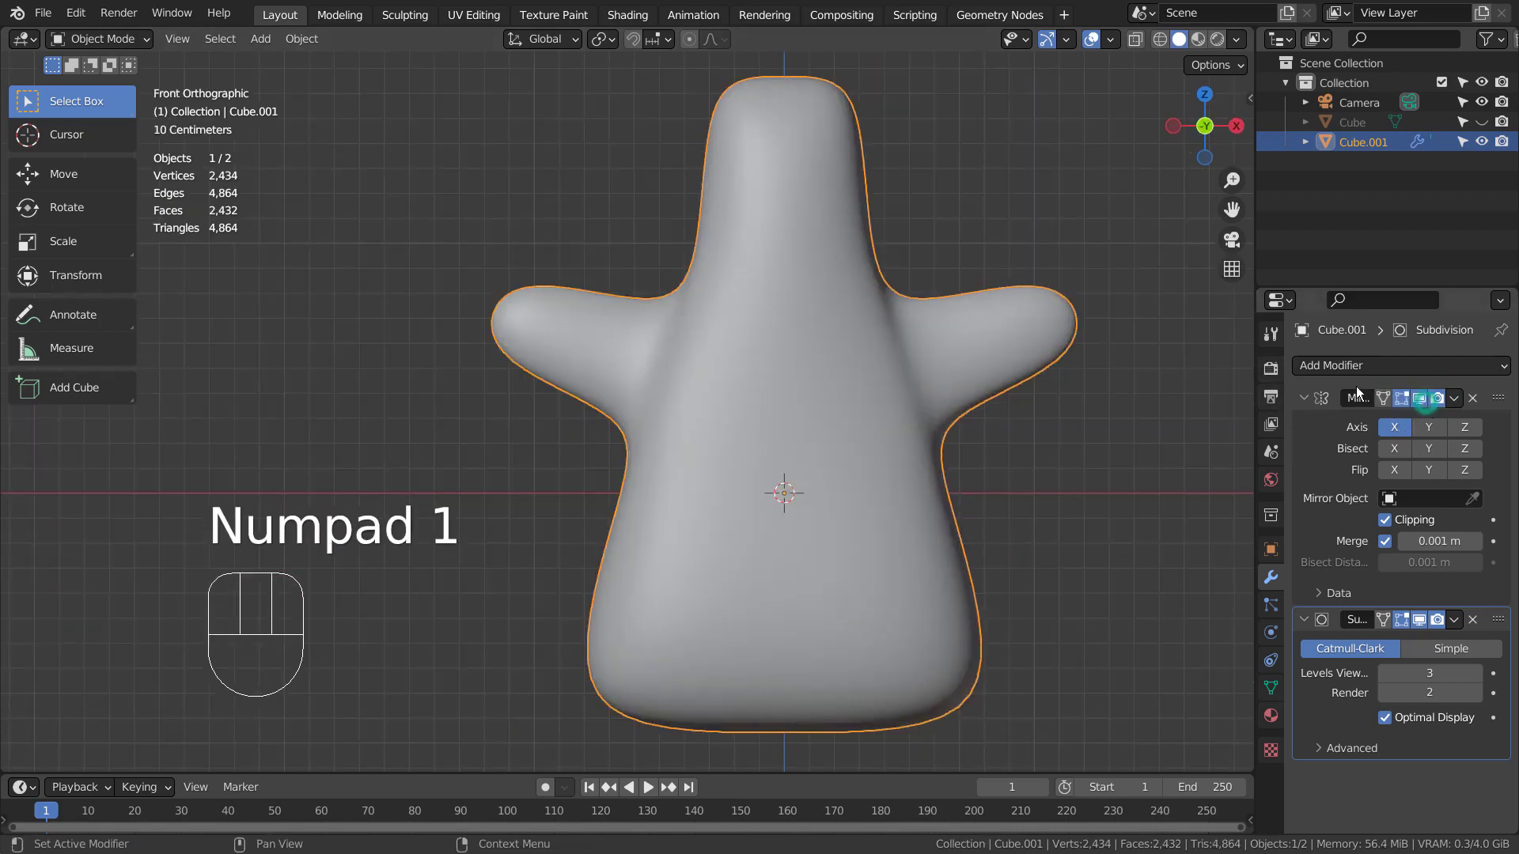
middle_click_drag(962, 316, 763, 478, "alt")
- Nudge the selected arm vertex along Y in wireframe and check the result
key("Tab")
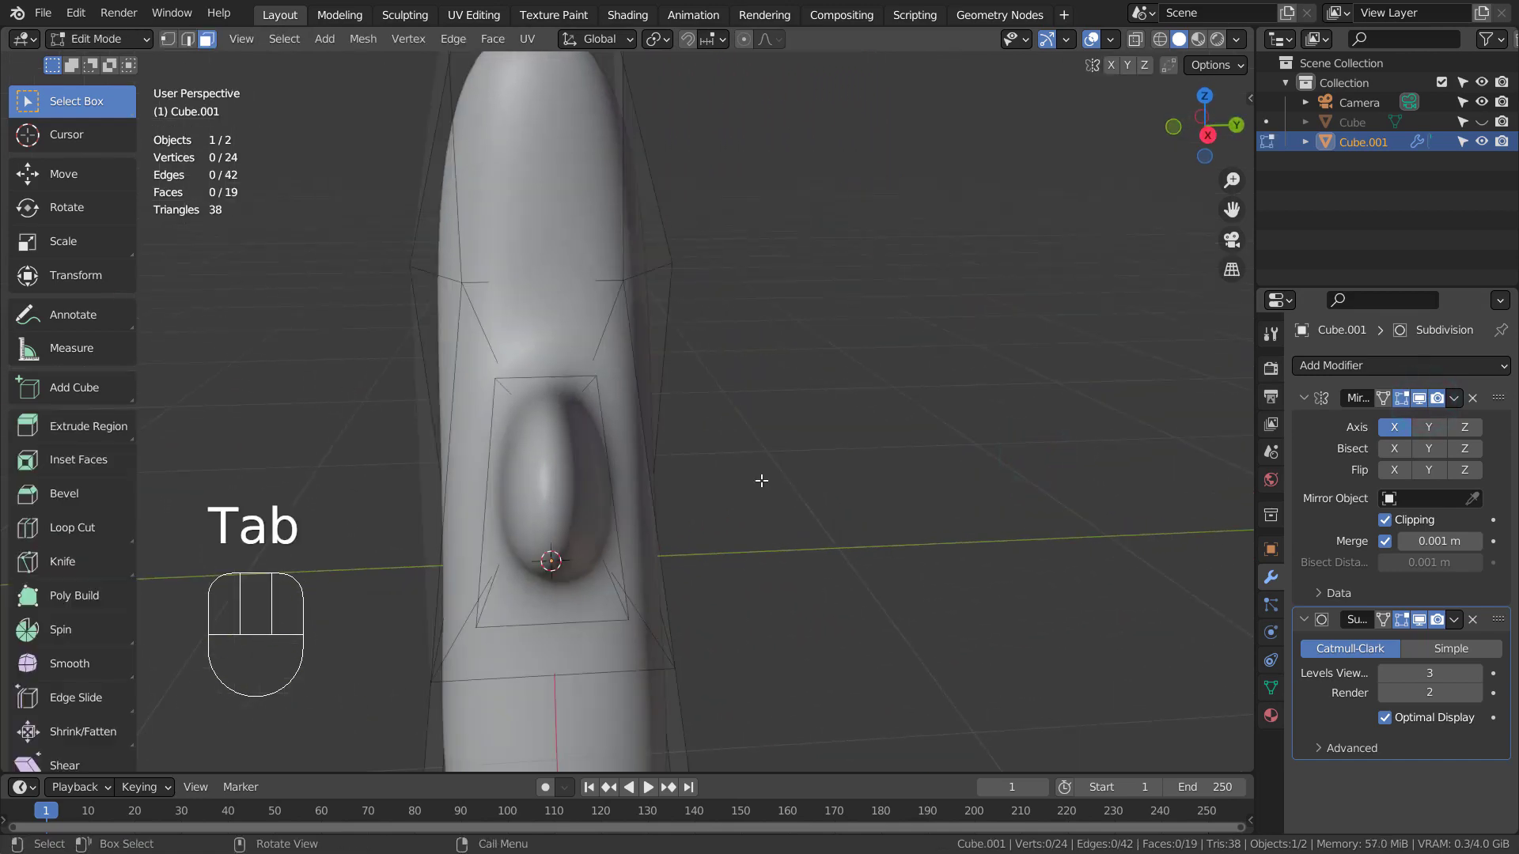
middle_click_drag(695, 553, 750, 580, "alt")
key("1")
key("shift+z")
key("g")
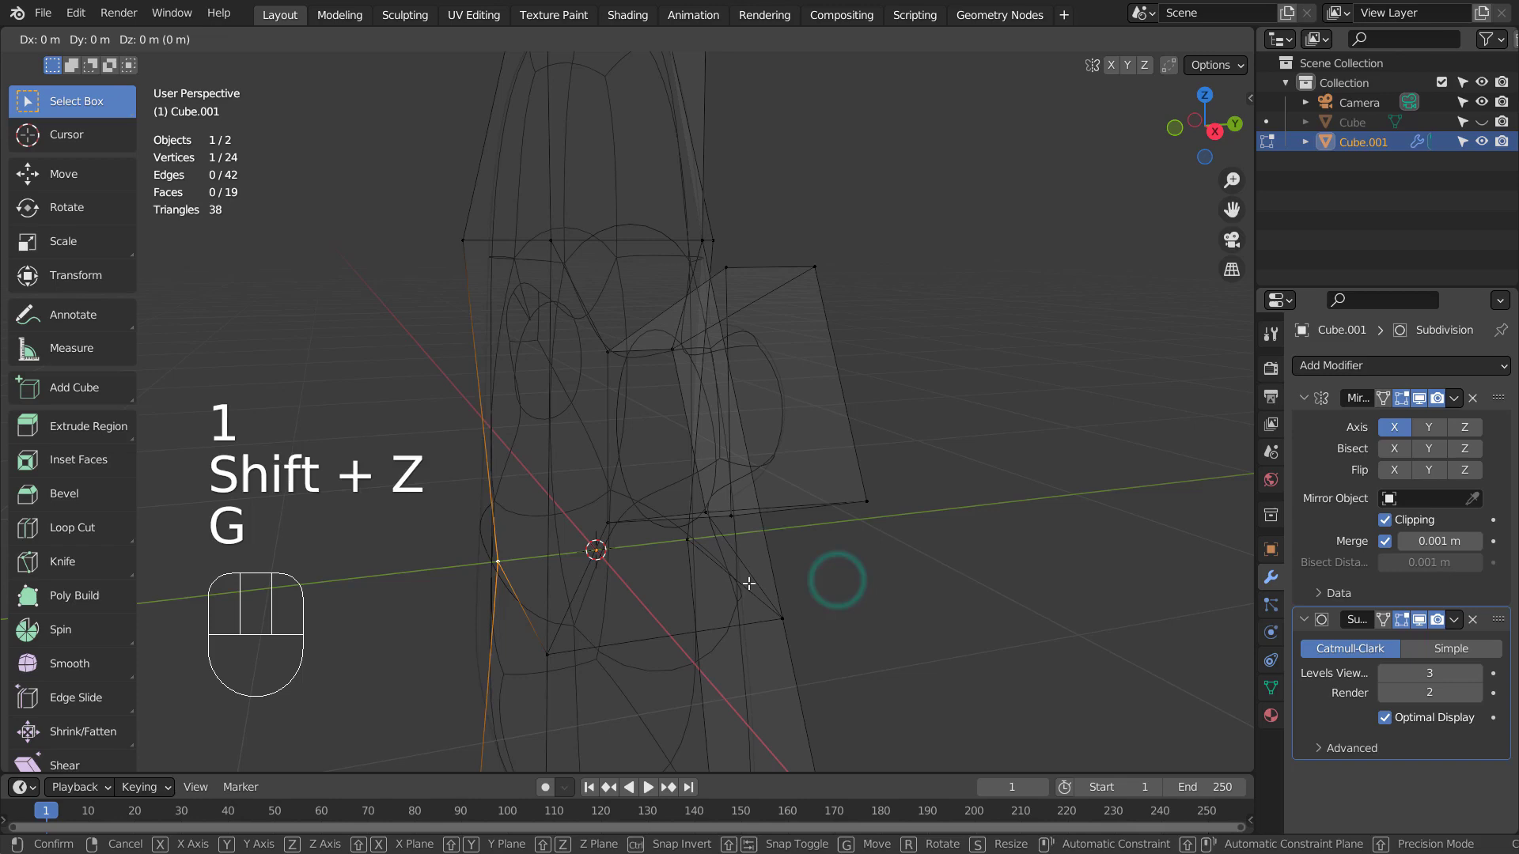
key("y")
left_click(624, 598)
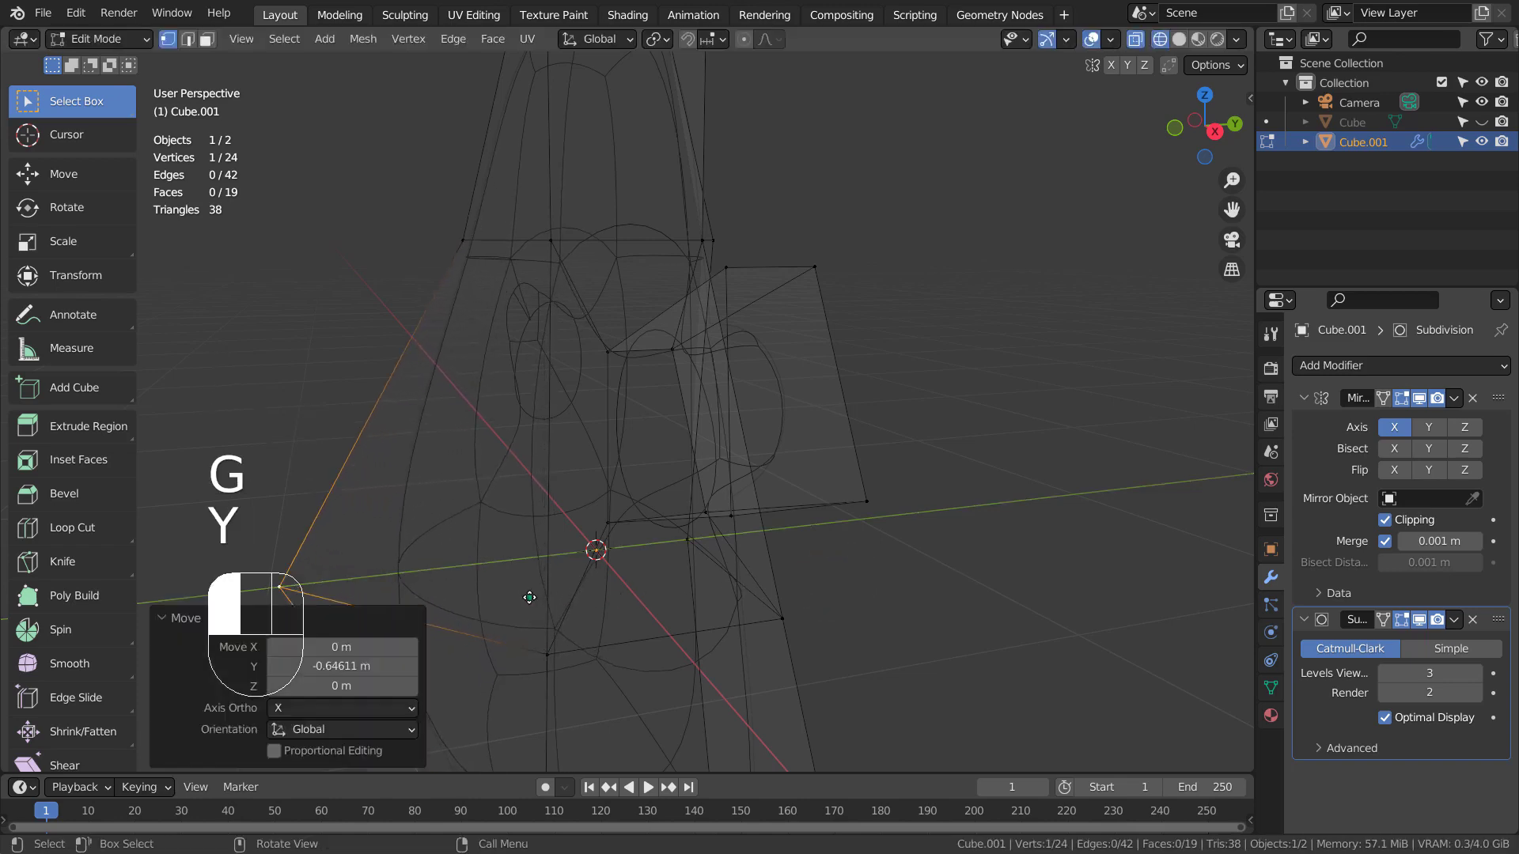
key("Tab")
mouse_move(601, 590)
middle_mouse_down("alt")
mouse_move(881, 554)
mouse_move(959, 581)
mouse_move(743, 628)
mouse_move(629, 624)
middle_mouse_up("alt")
key("shift+z")
- Move the vertex 0.479 m along global Y to reshape the side profile
key("Tab")
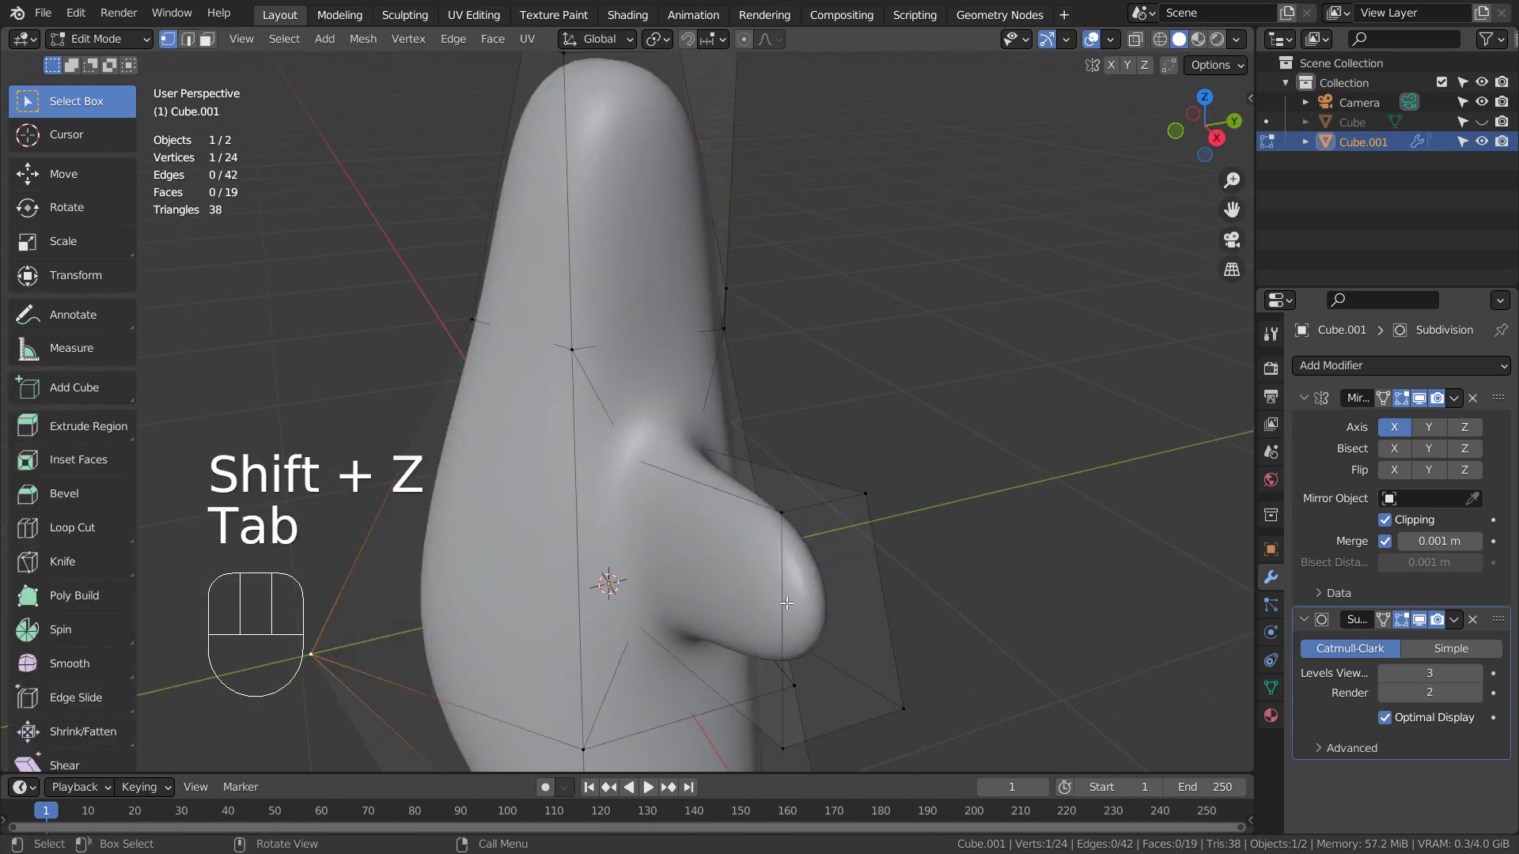
middle_click_drag(786, 603, 511, 548, "alt")
middle_click_drag(587, 631, 701, 620, "alt")
key("g")
key("y")
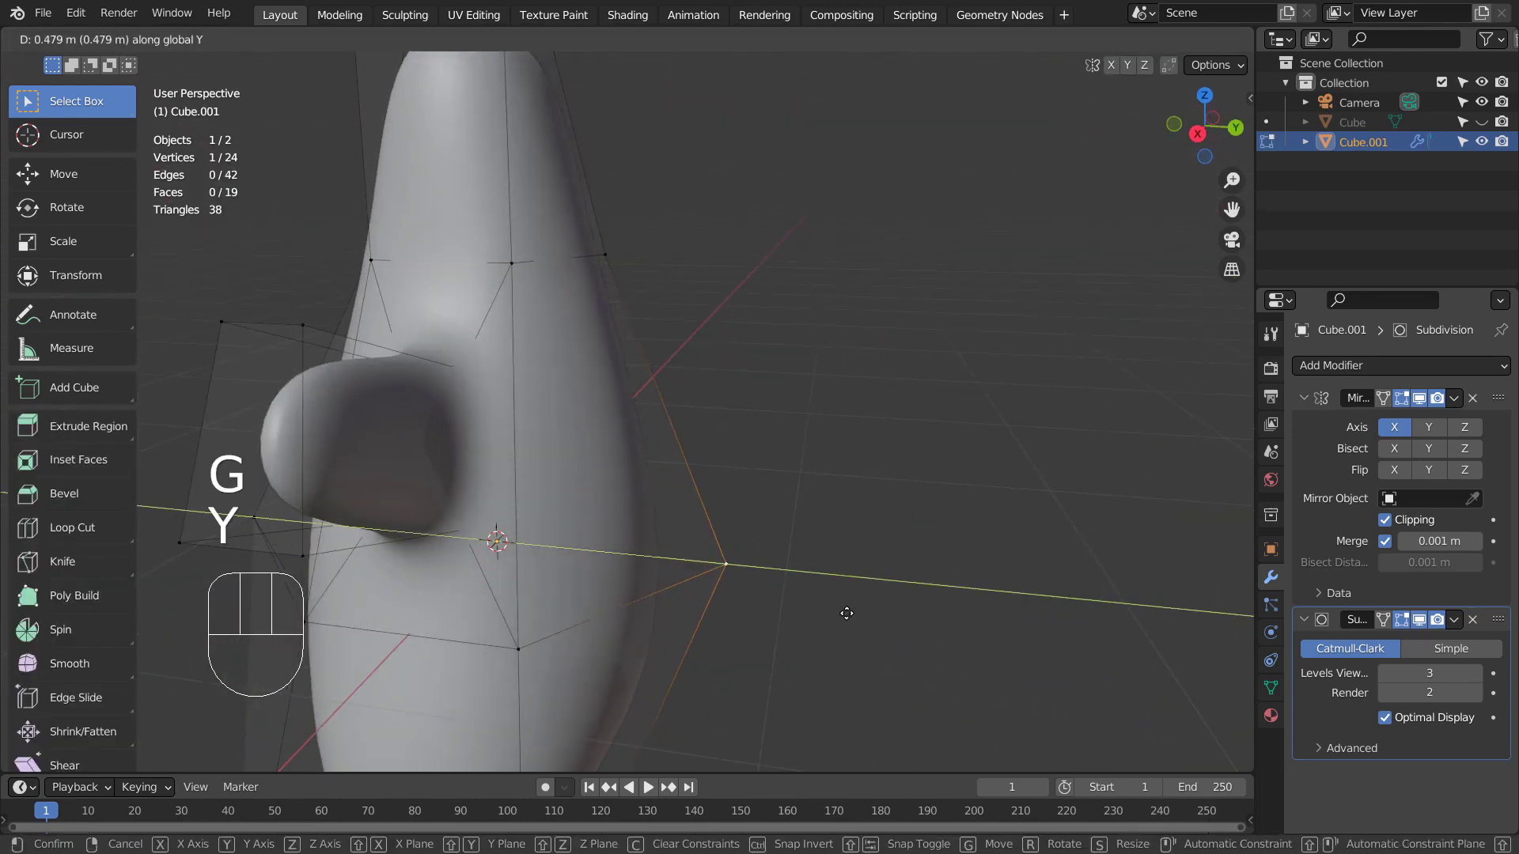
left_click(844, 611)
- Check the ghost from front and side views and select the body's bottom face
key("KP_1")
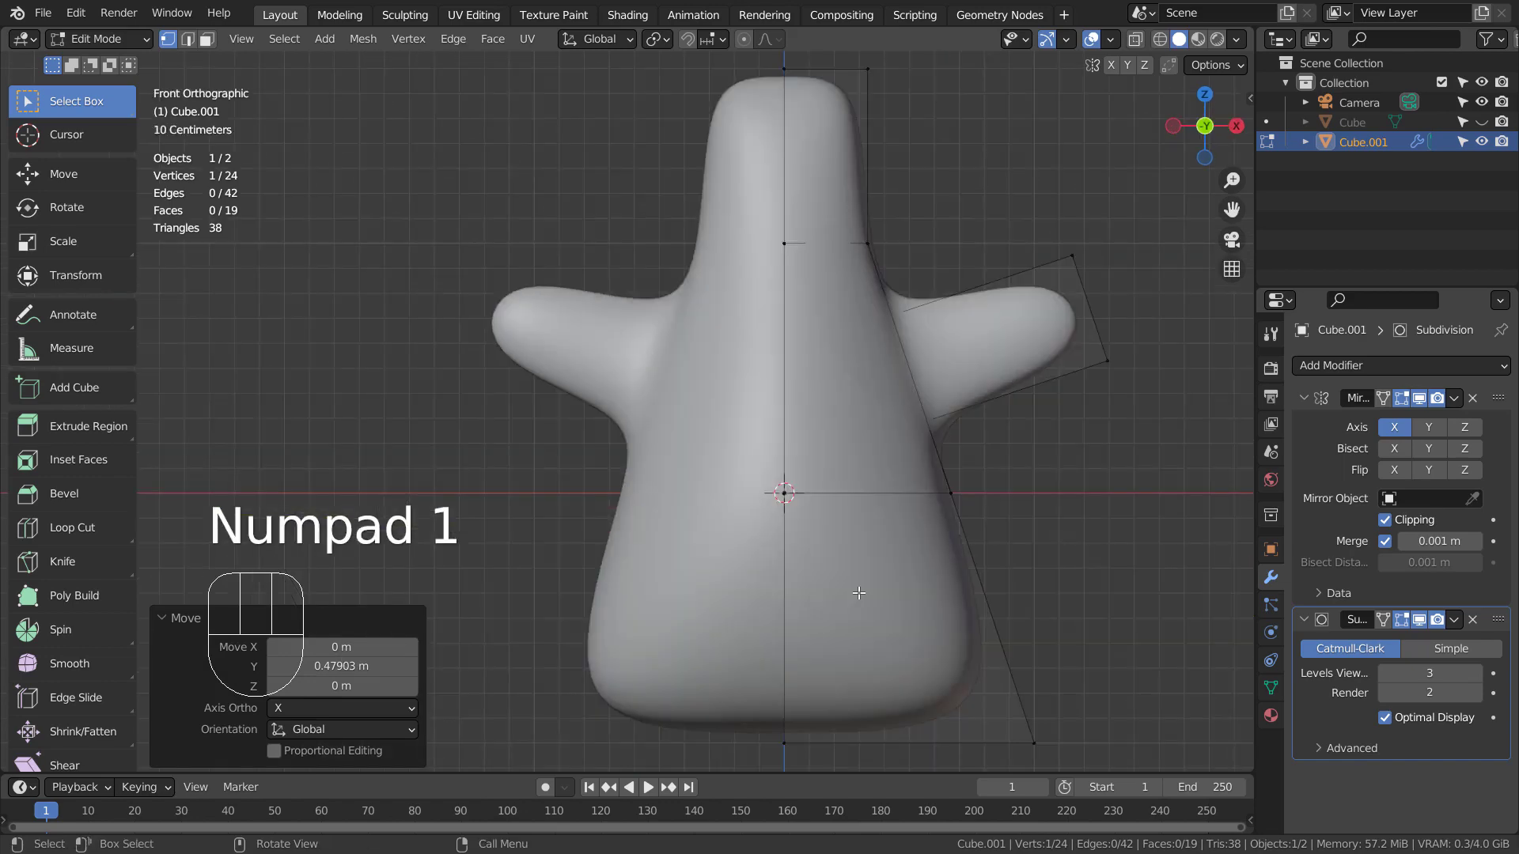
key("KP_3")
middle_click_drag(862, 574, 908, 441, "alt+shift")
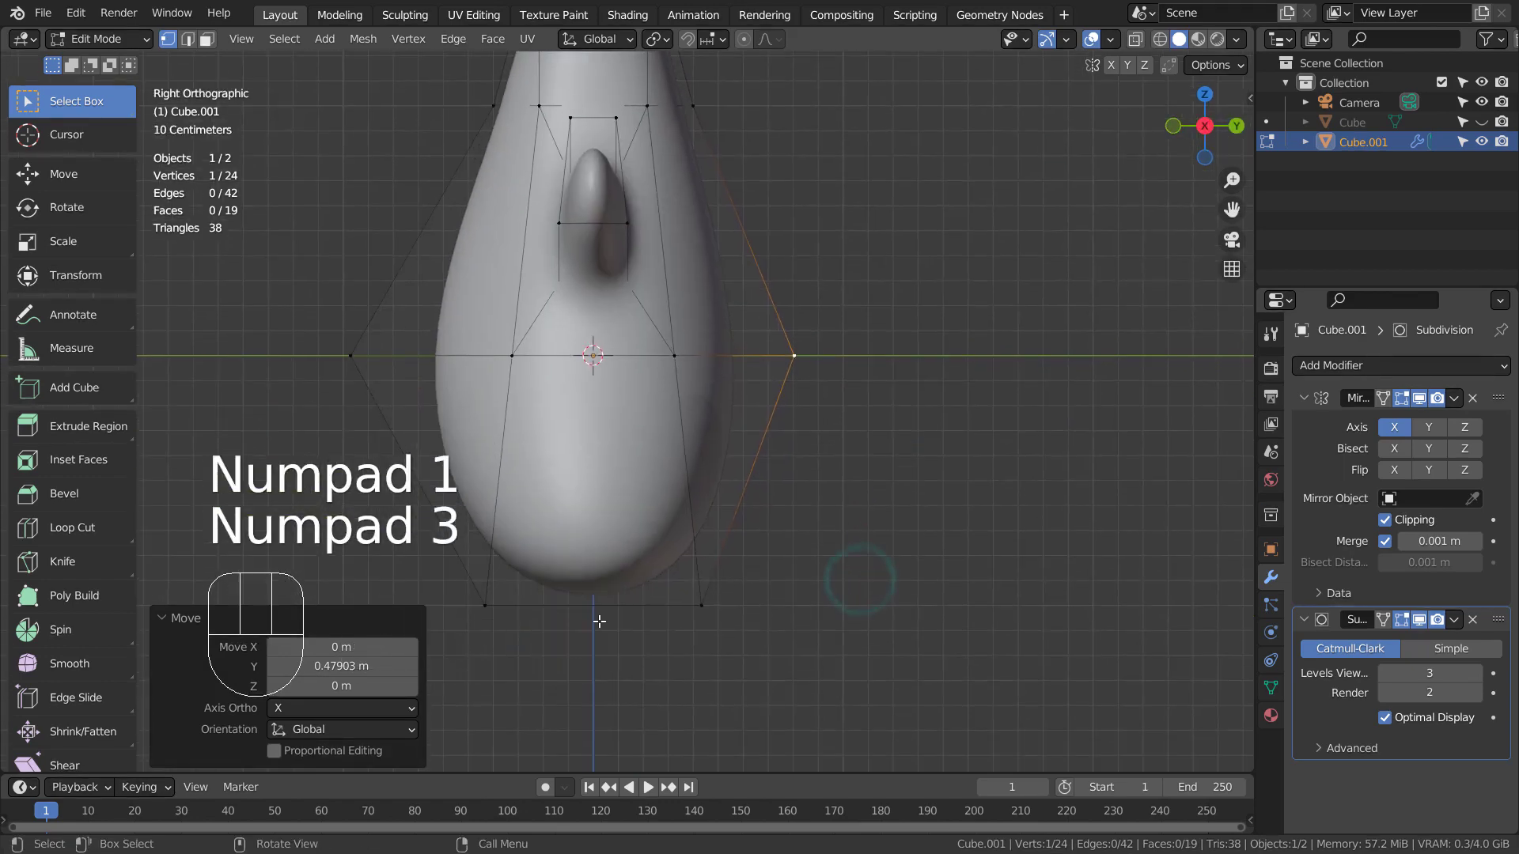
key("3")
left_click(592, 616, "alt")
middle_click_drag(844, 661, 638, 319, "alt")
left_click(638, 318)
middle_click_drag(1031, 343, 1041, 430, "alt")
key("KP_1")
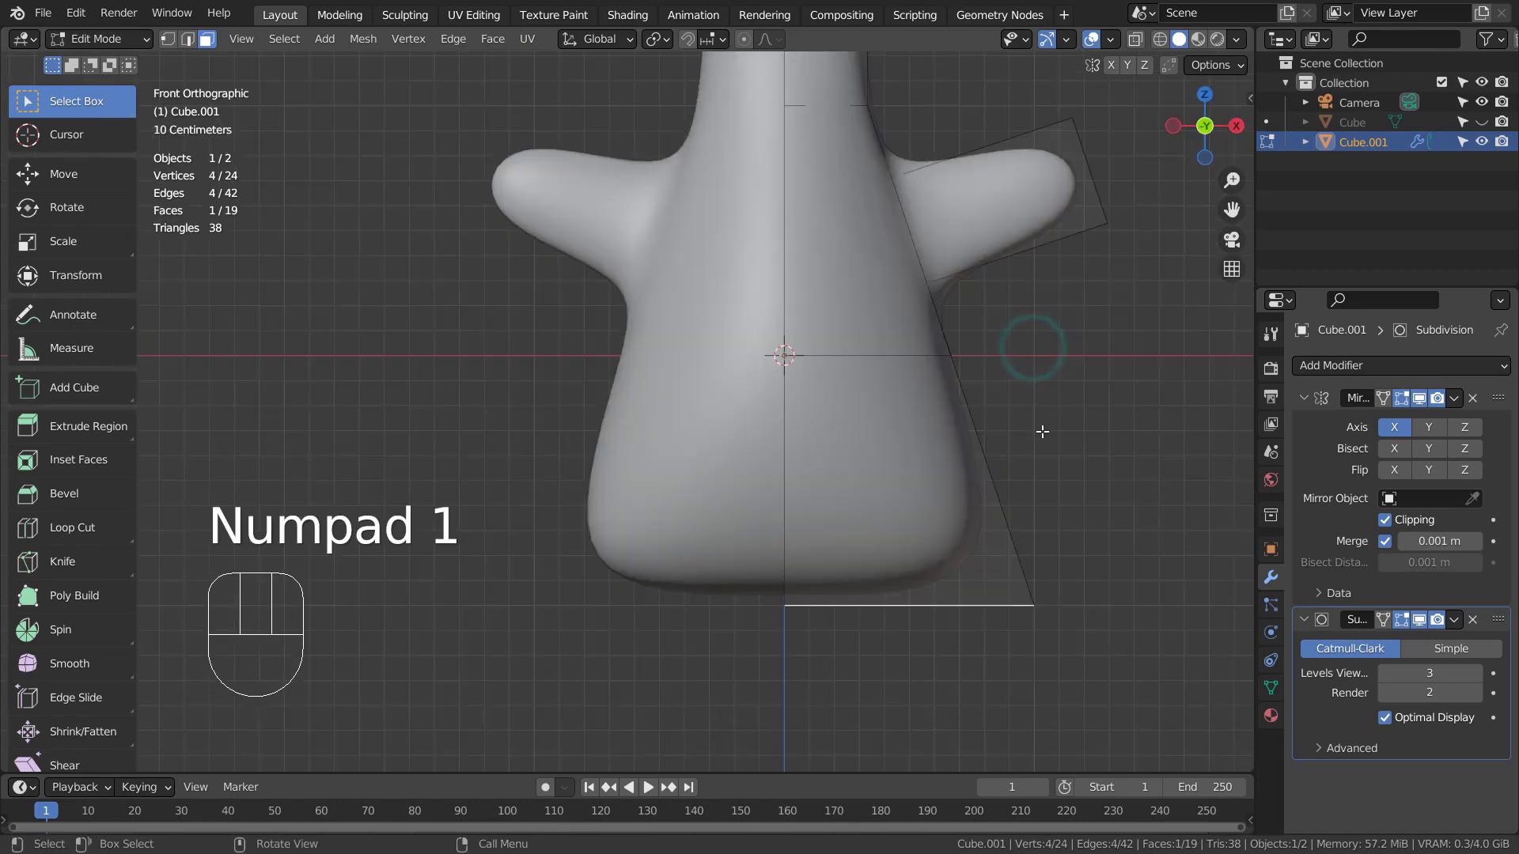
key("KP_3")
key("KP_1")
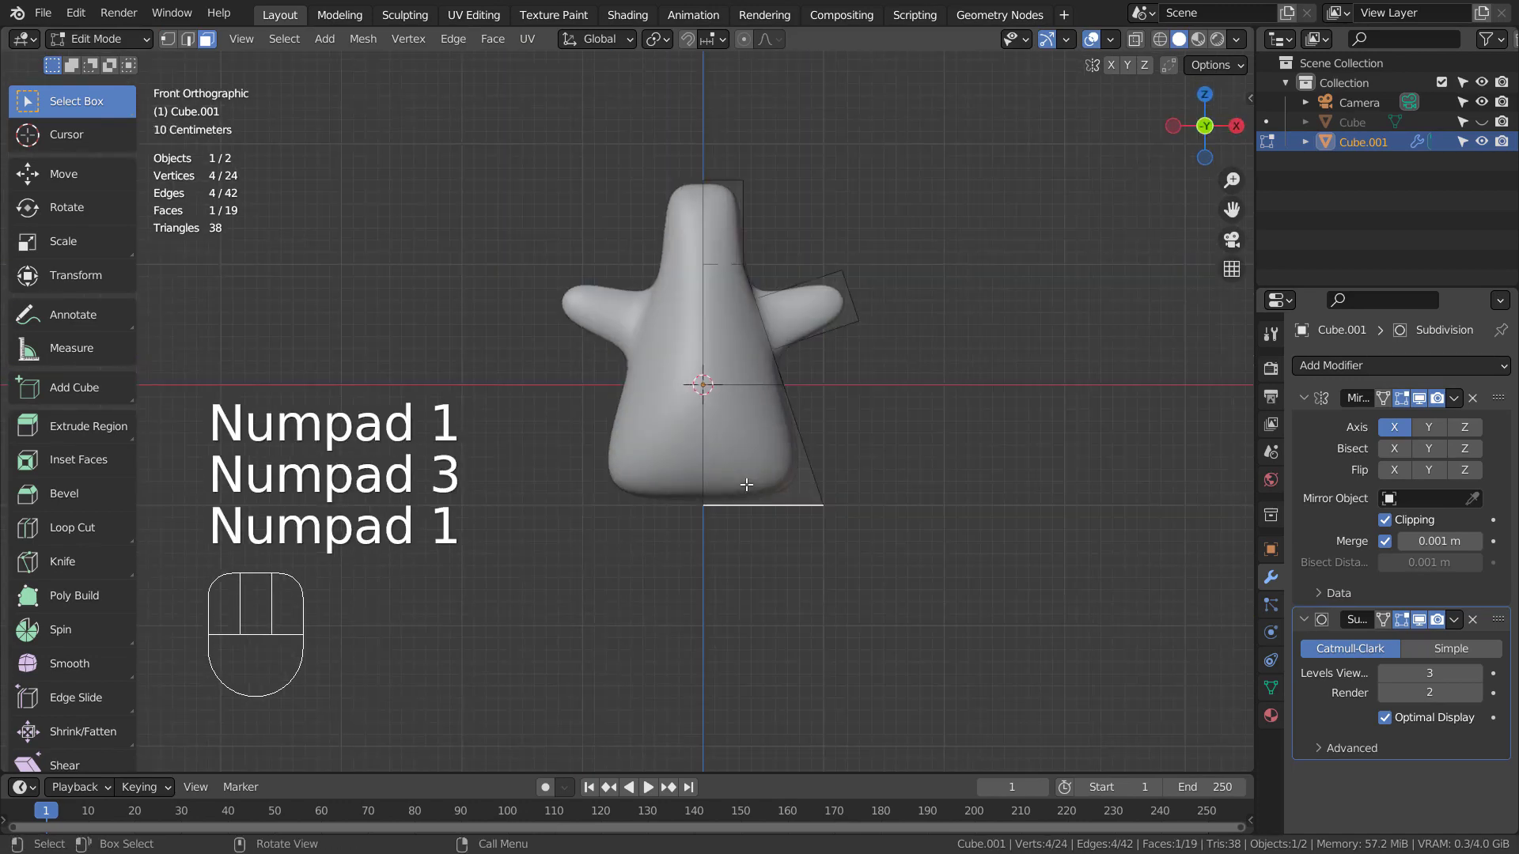
- In X-ray vertex mode, pull the base's bottom-right corner vertex inward along X
key("1")
key("shift+z")
left_click(936, 444)
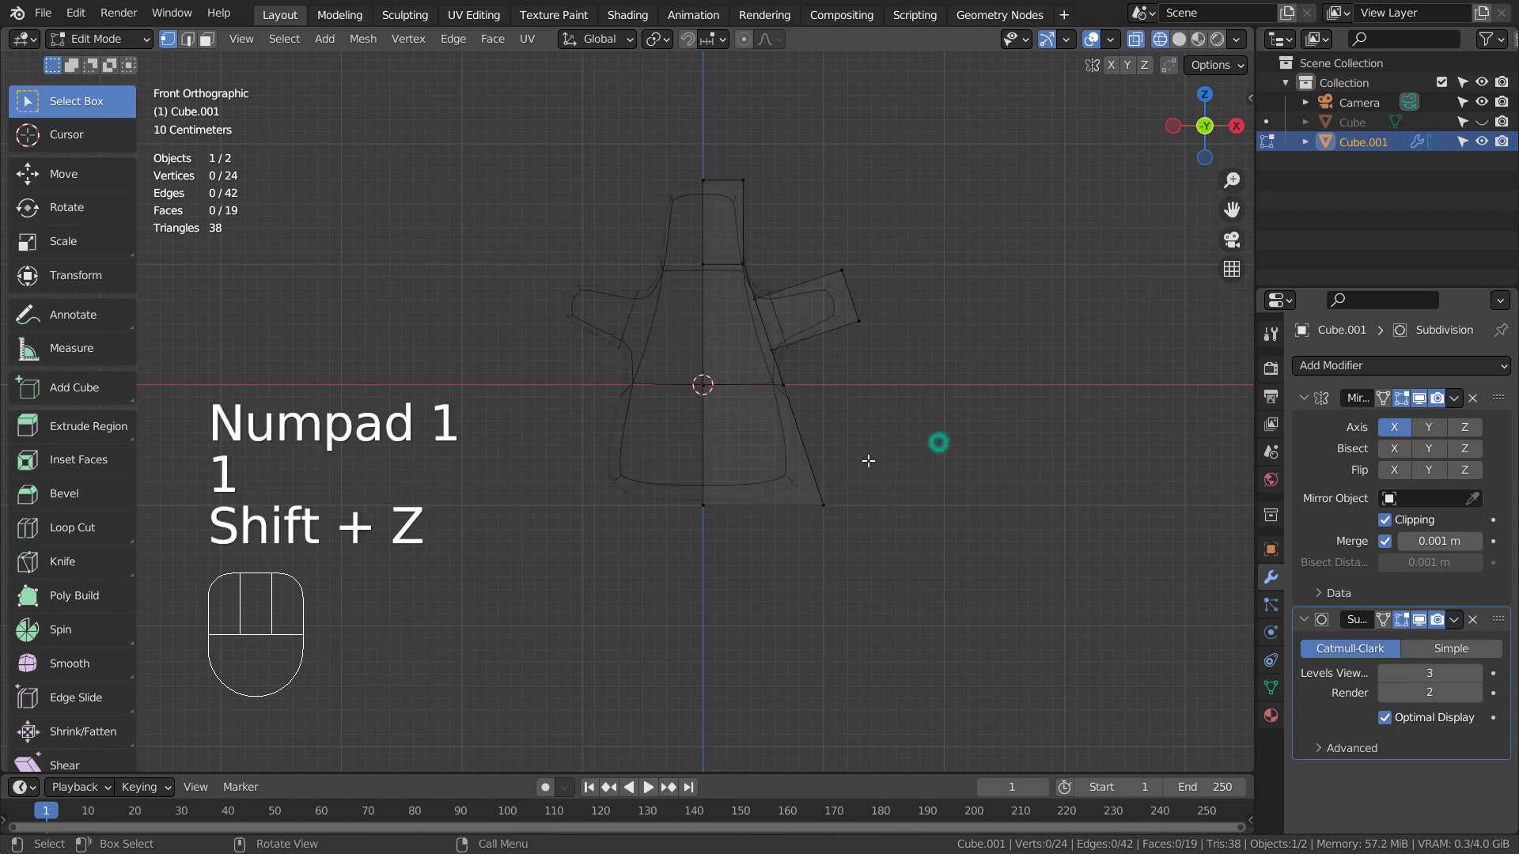
key("b")
left_click_drag(804, 478, 864, 552)
key("g")
key("x")
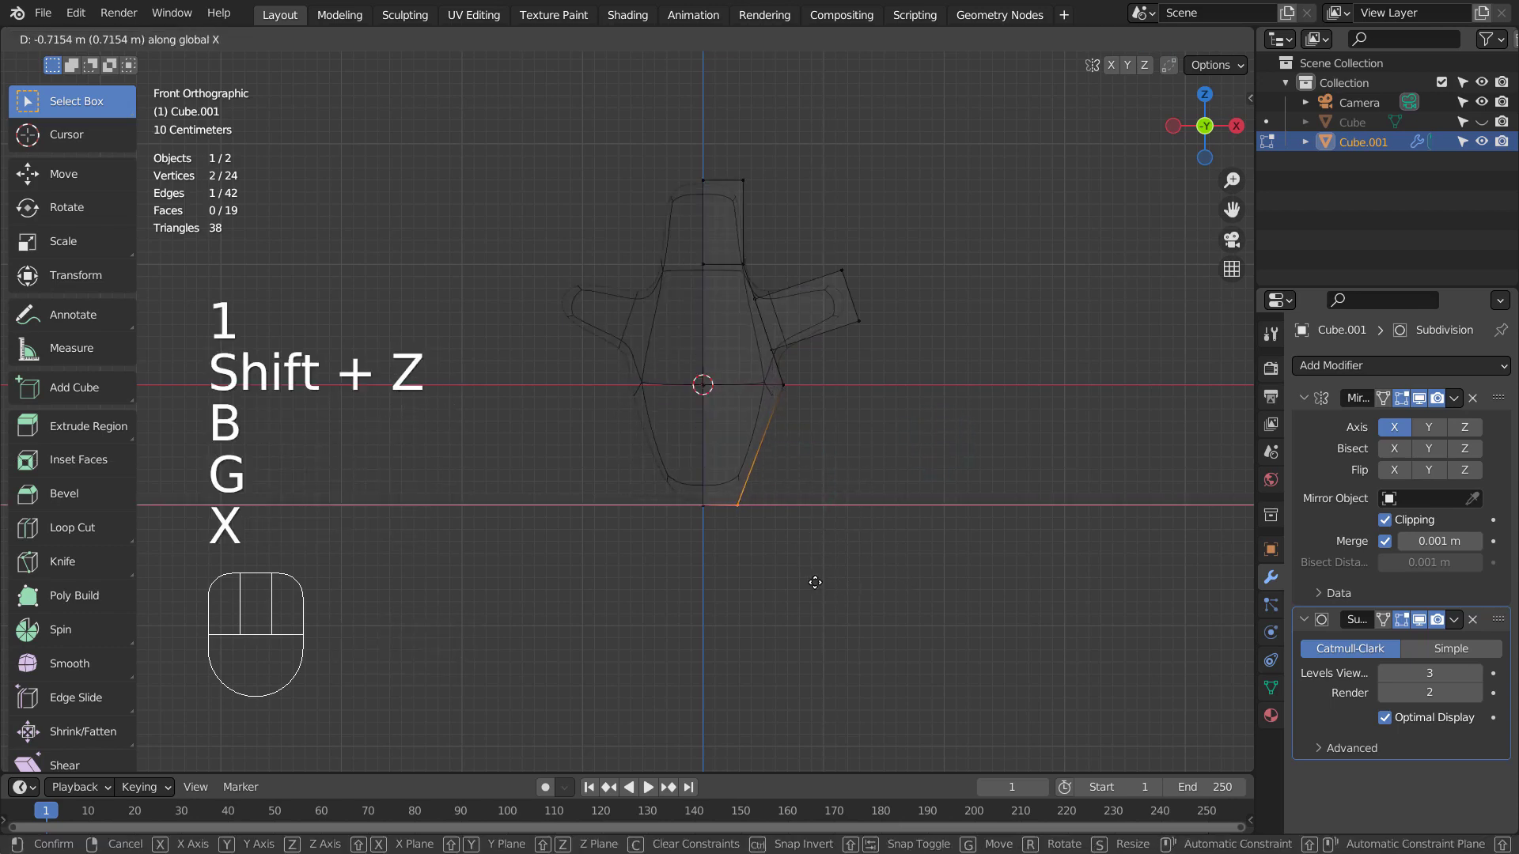
left_click(800, 580)
key("Tab")
middle_click_drag(1028, 551, 801, 568, "alt")
- From the side view, tilt, move and scale the bottom face down to 0.384
key("Tab")
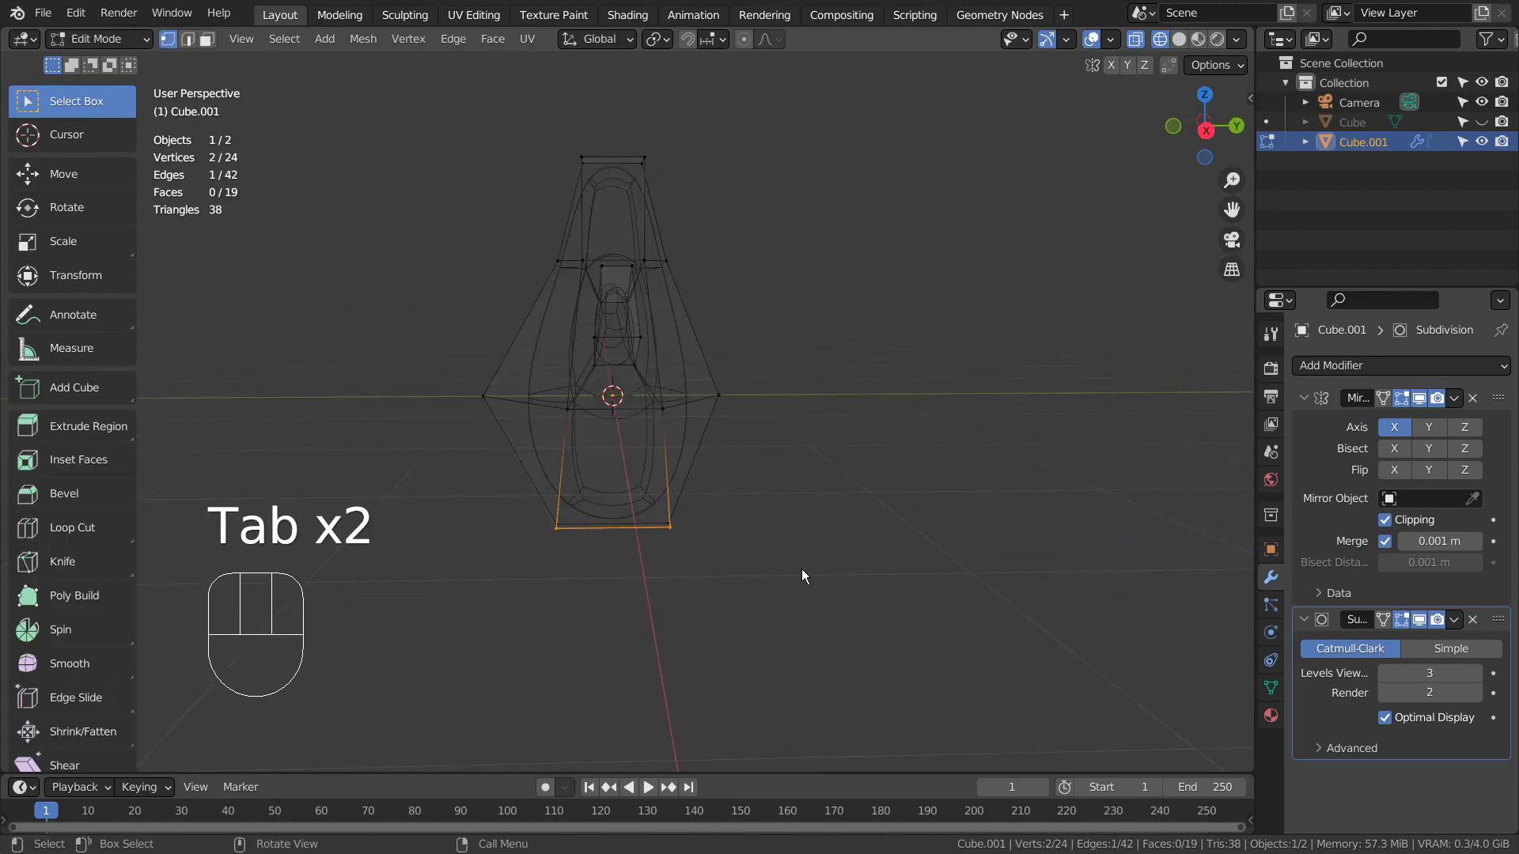
key("KP_3")
key("r")
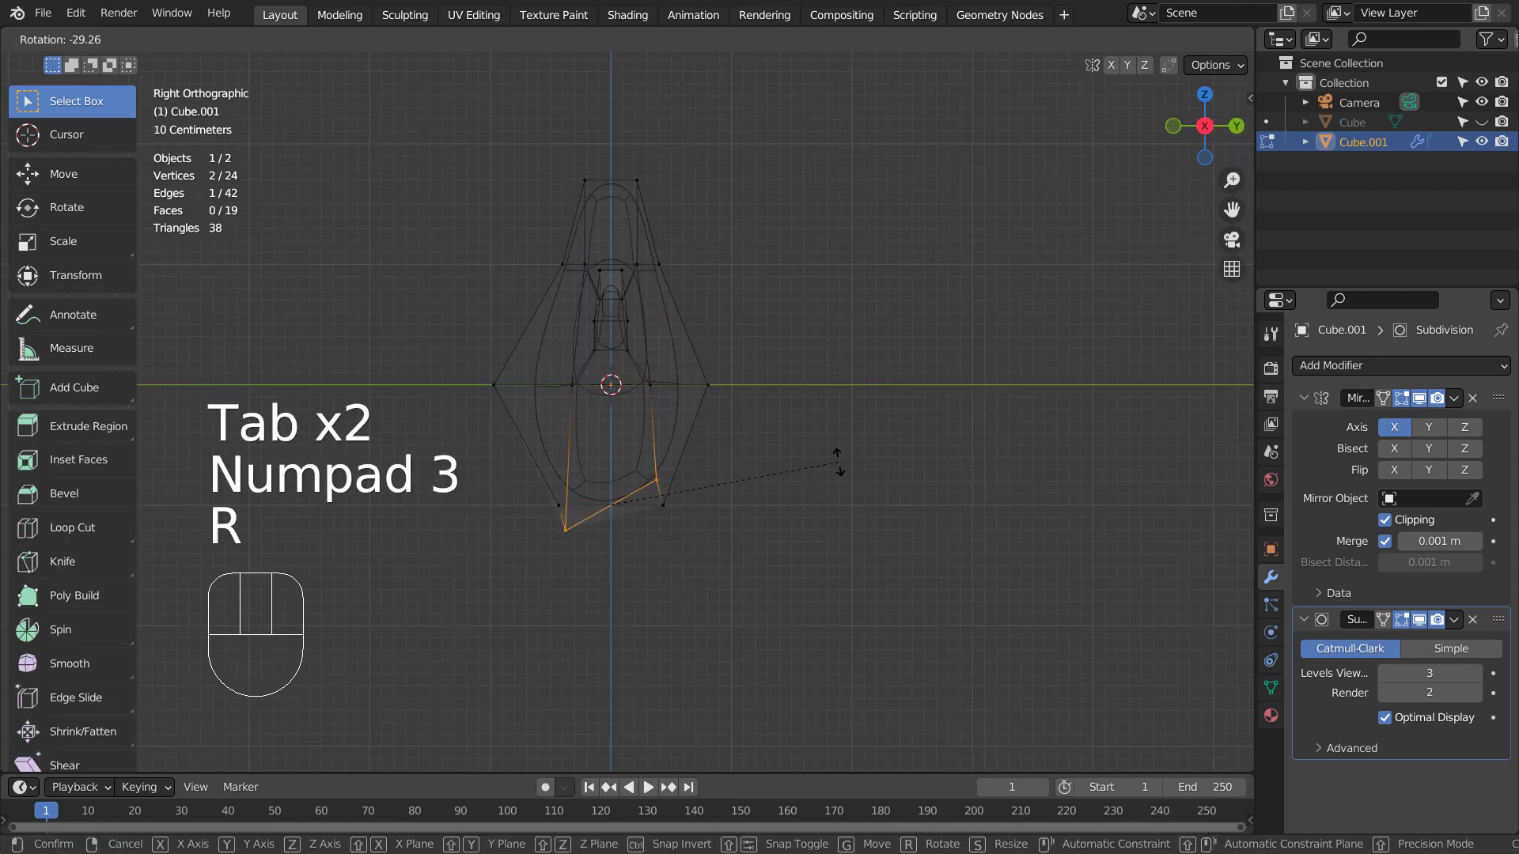
right_click(834, 461)
key("ctrl+z")
key("b")
left_click_drag(502, 481, 881, 597)
key("r")
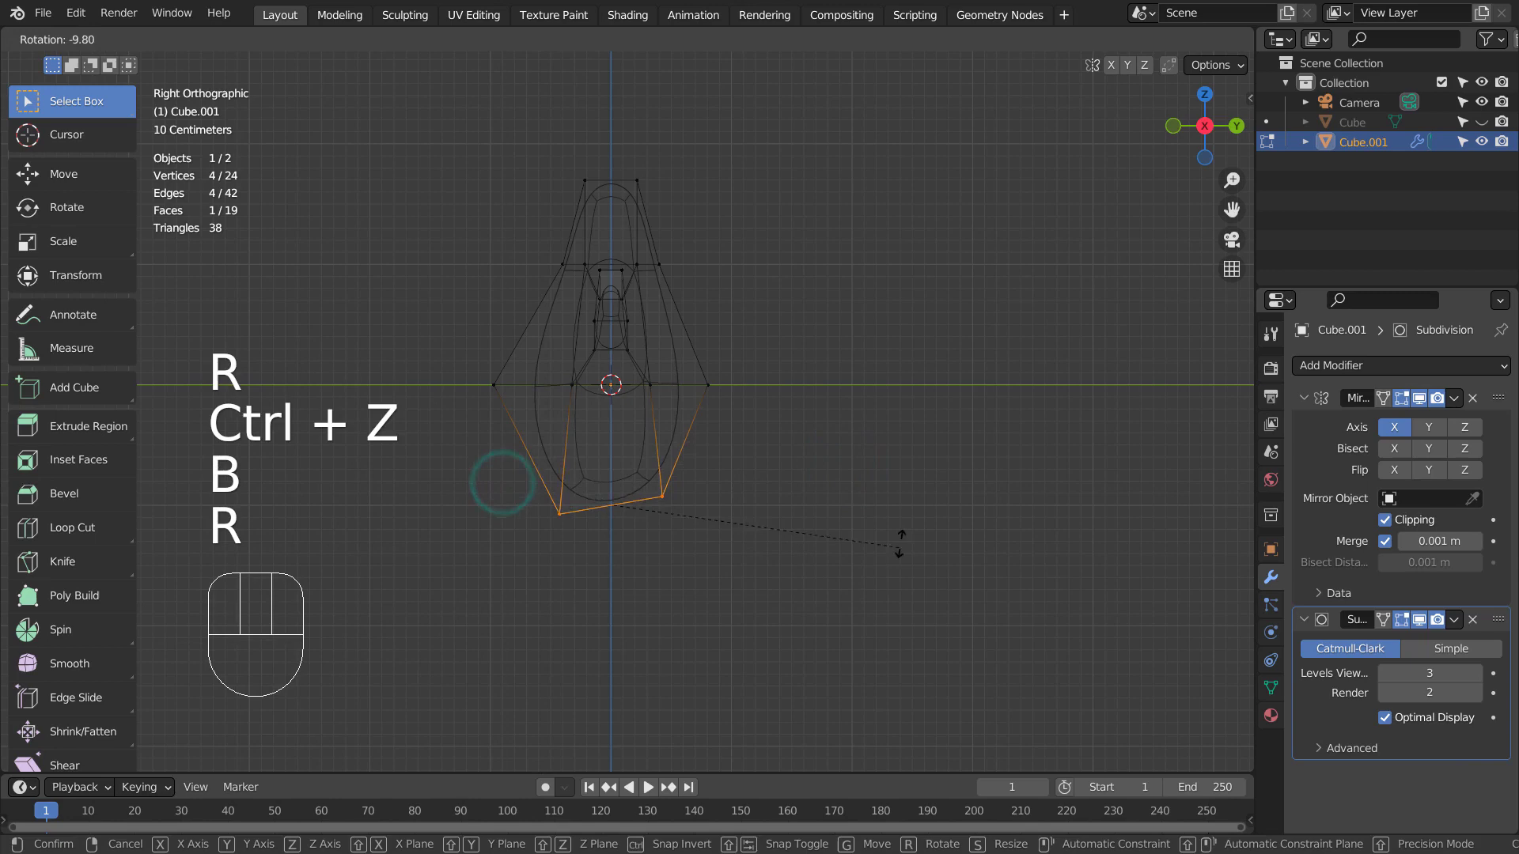
left_click(872, 447)
key("g")
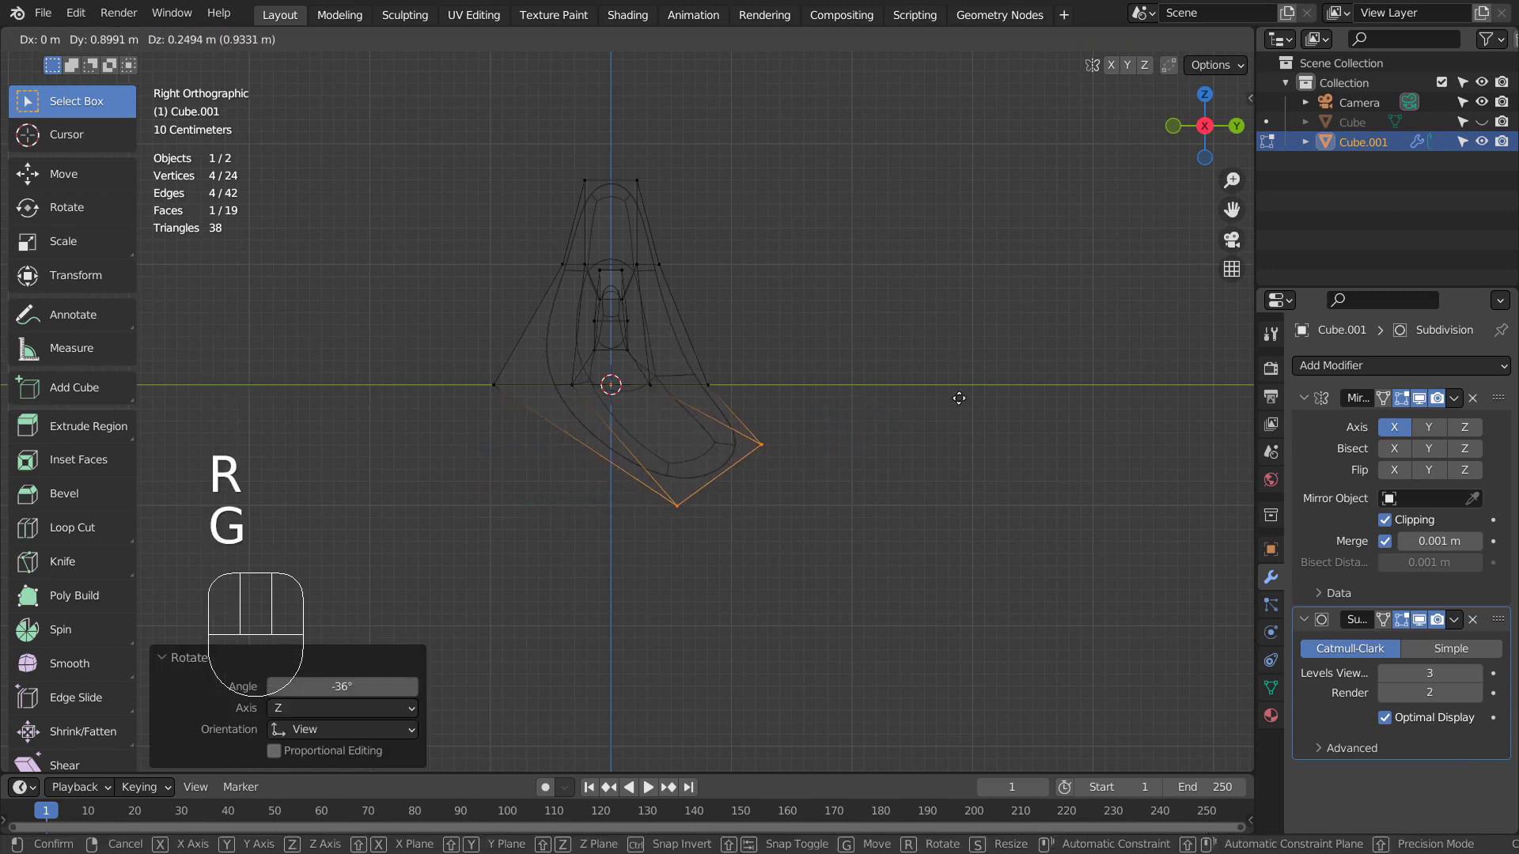
left_click(959, 397)
key("s")
left_click(815, 445)
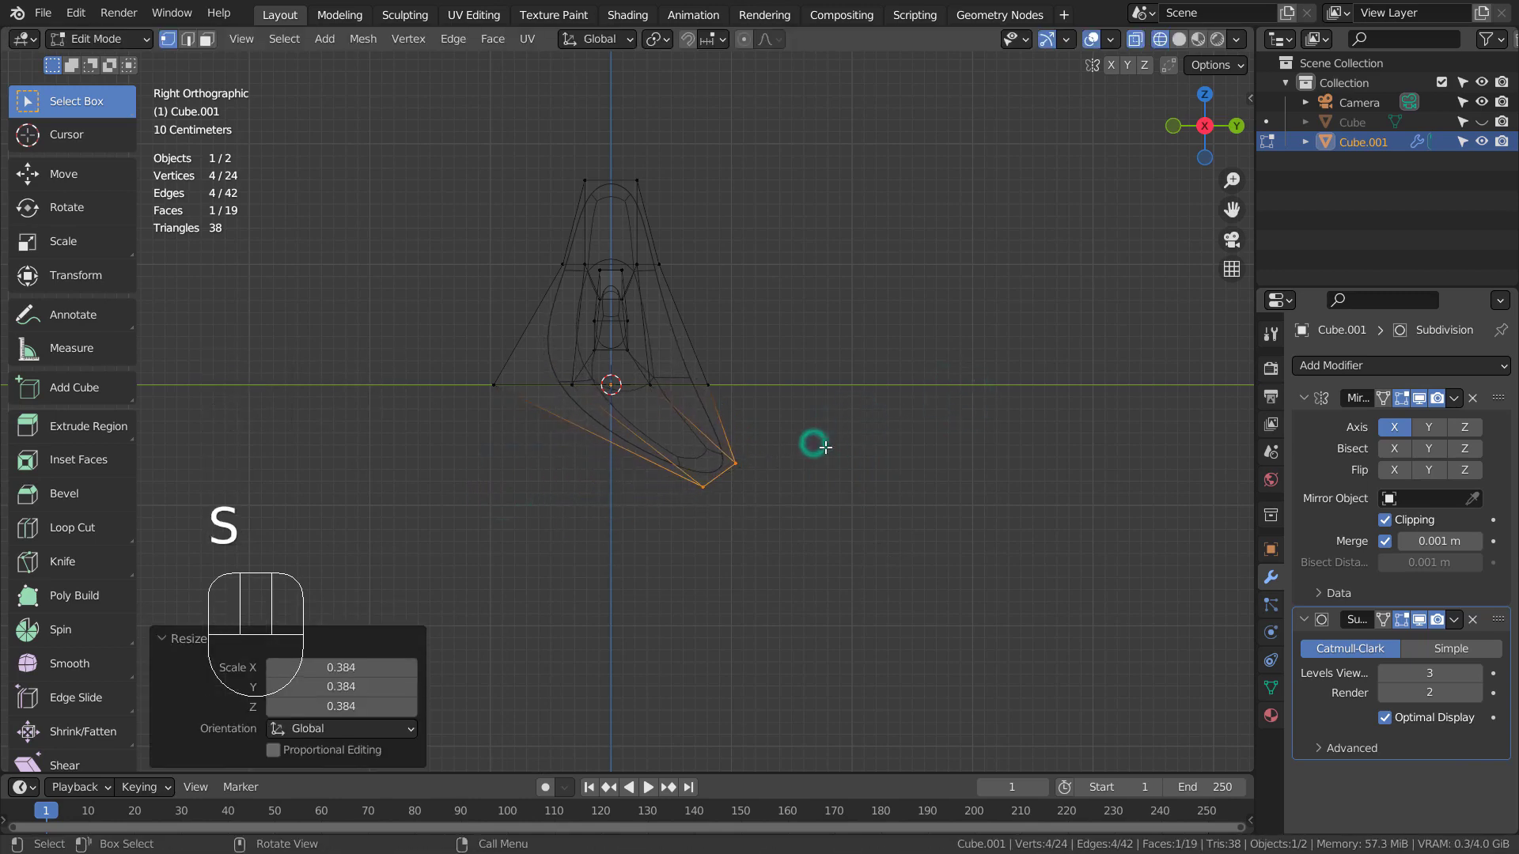
- Rotate and raise the lowest tail face vertically so the tail sweeps back, then return to solid front view
left_click(832, 451)
key("b")
left_click_drag(687, 434, 807, 536)
key("r")
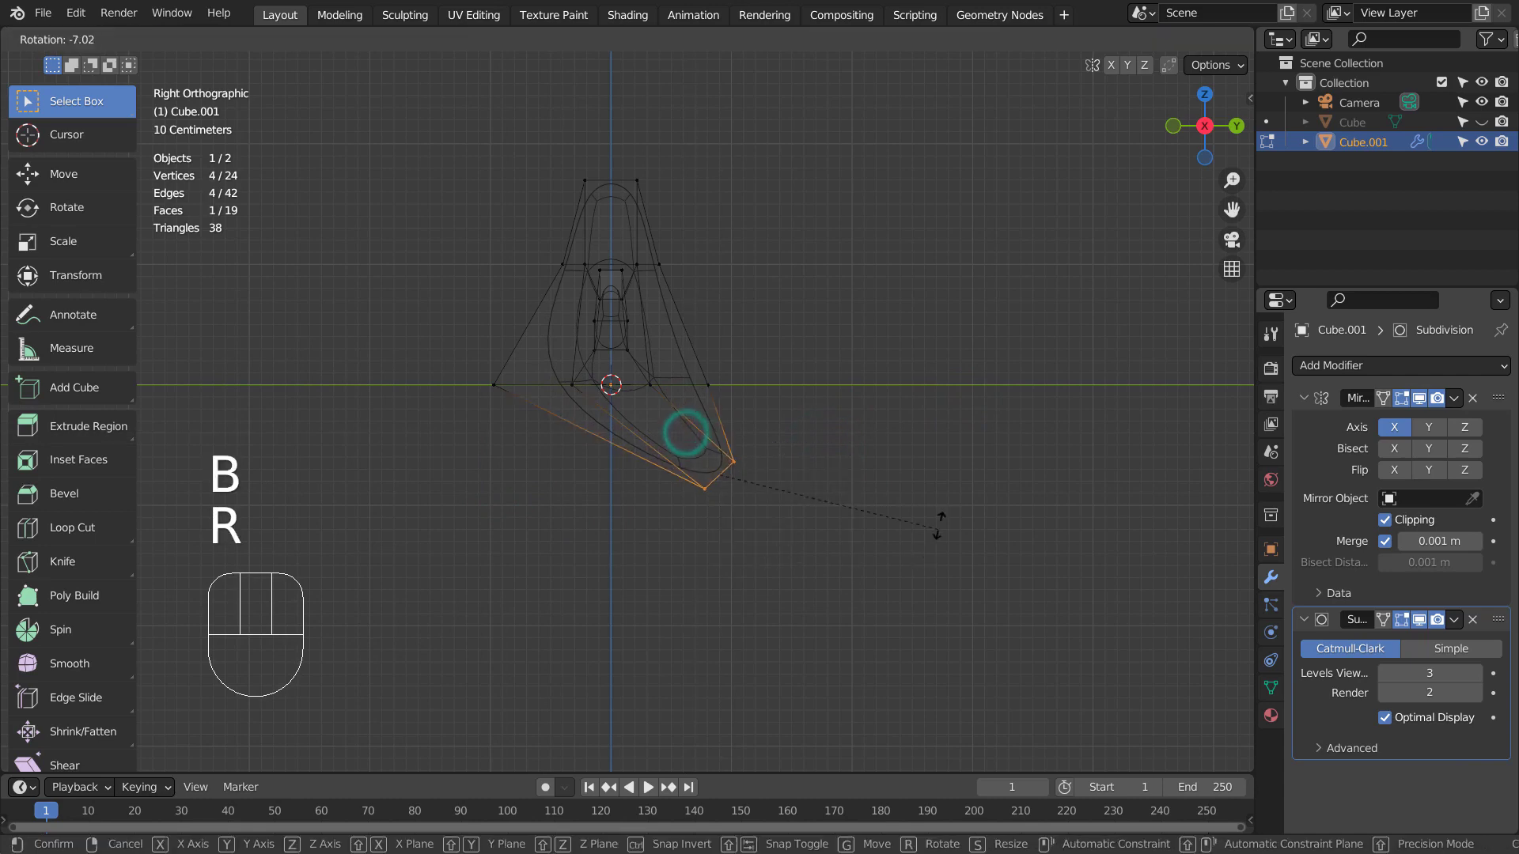
left_click(929, 413)
key("g")
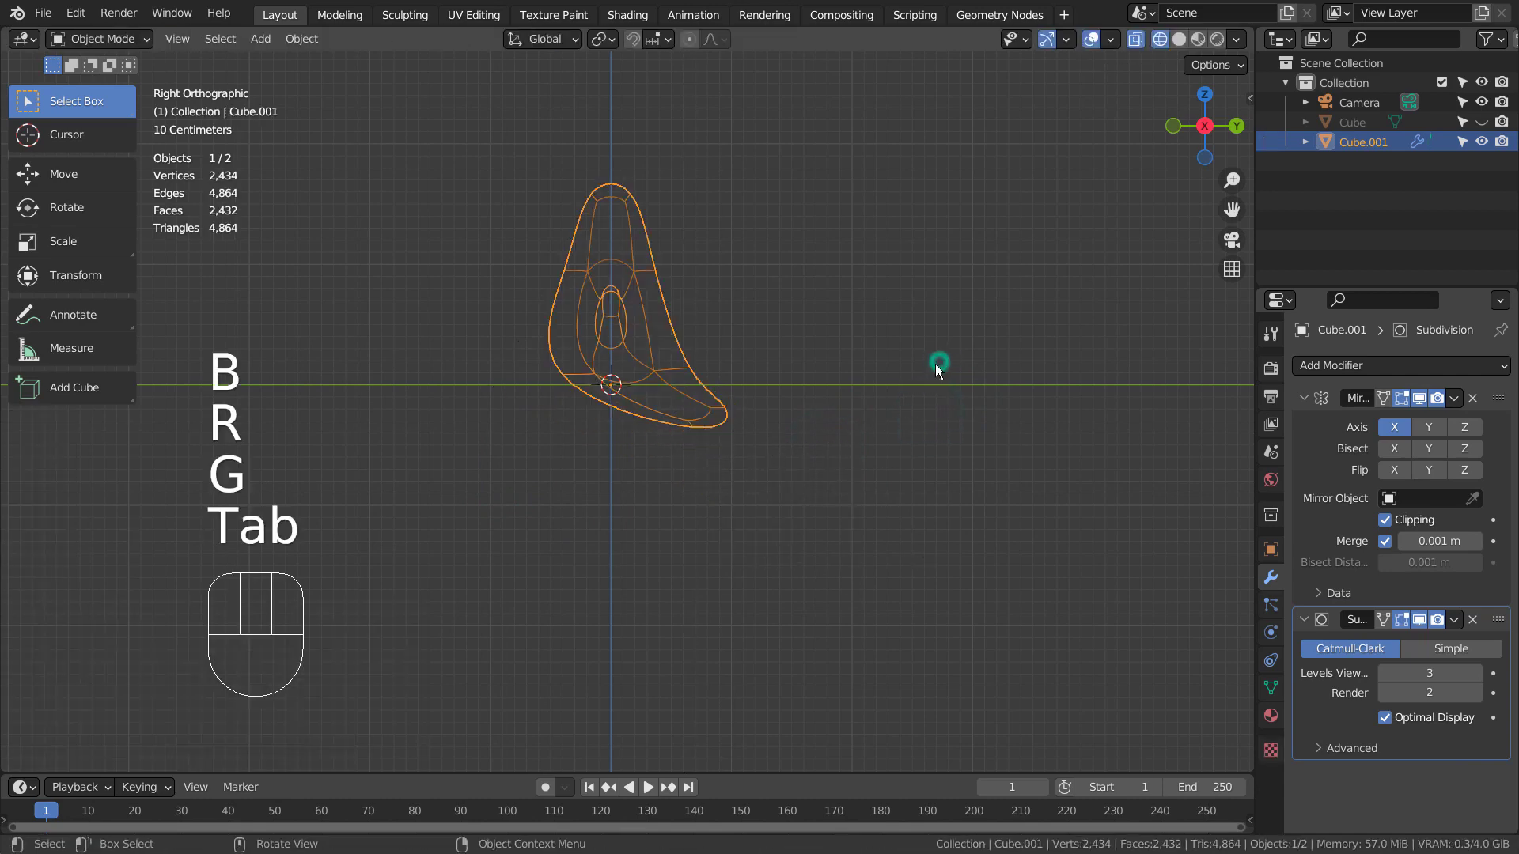
middle_click_drag(935, 364, 698, 539, "alt")
key("ctrl+z")
key("g")
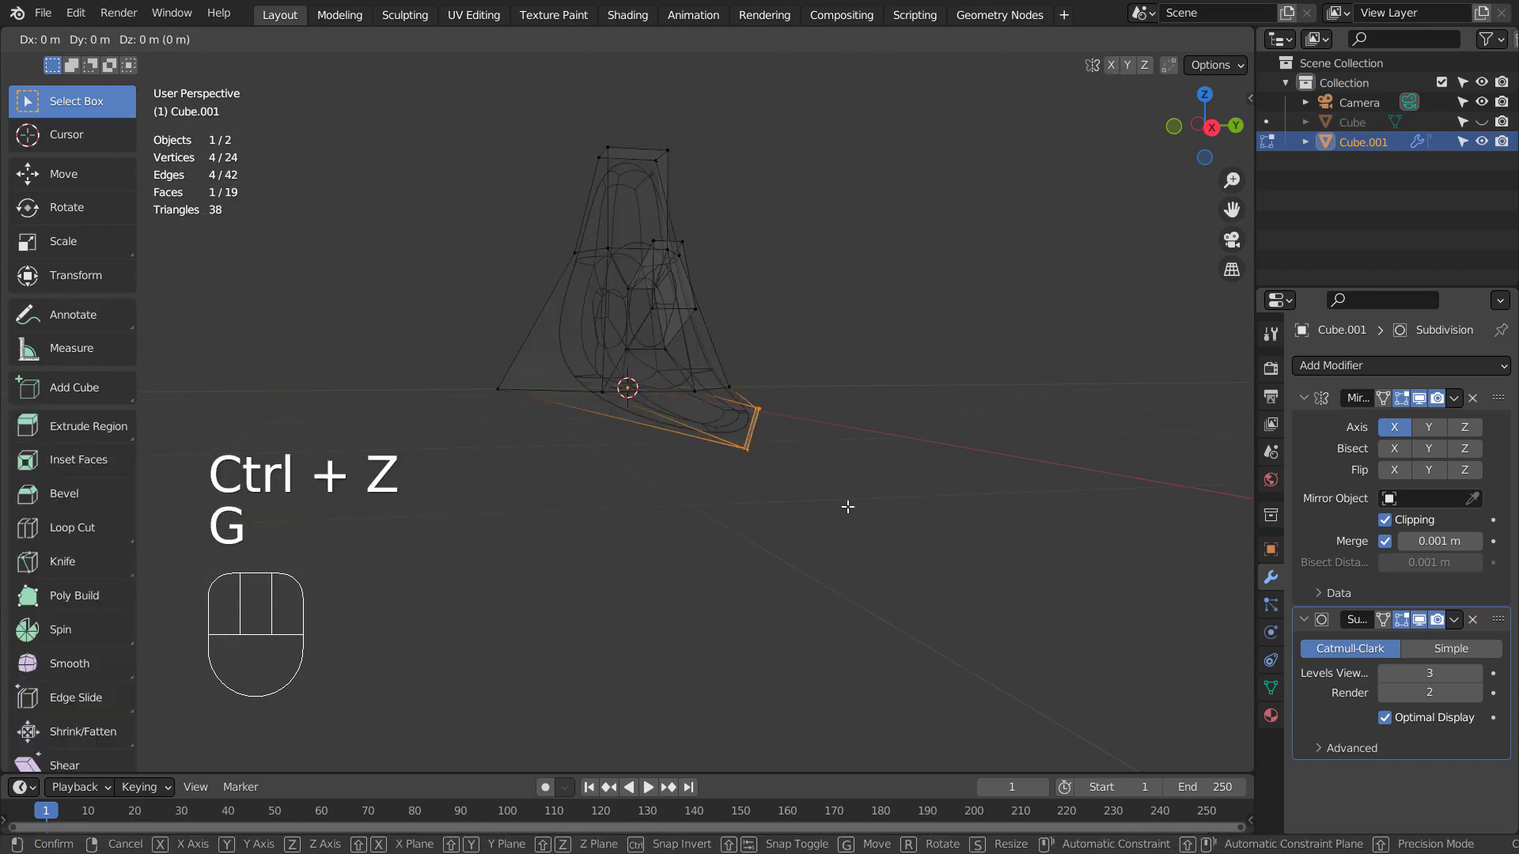
key("z")
key("Tab")
middle_click_drag(773, 543, 949, 564, "alt")
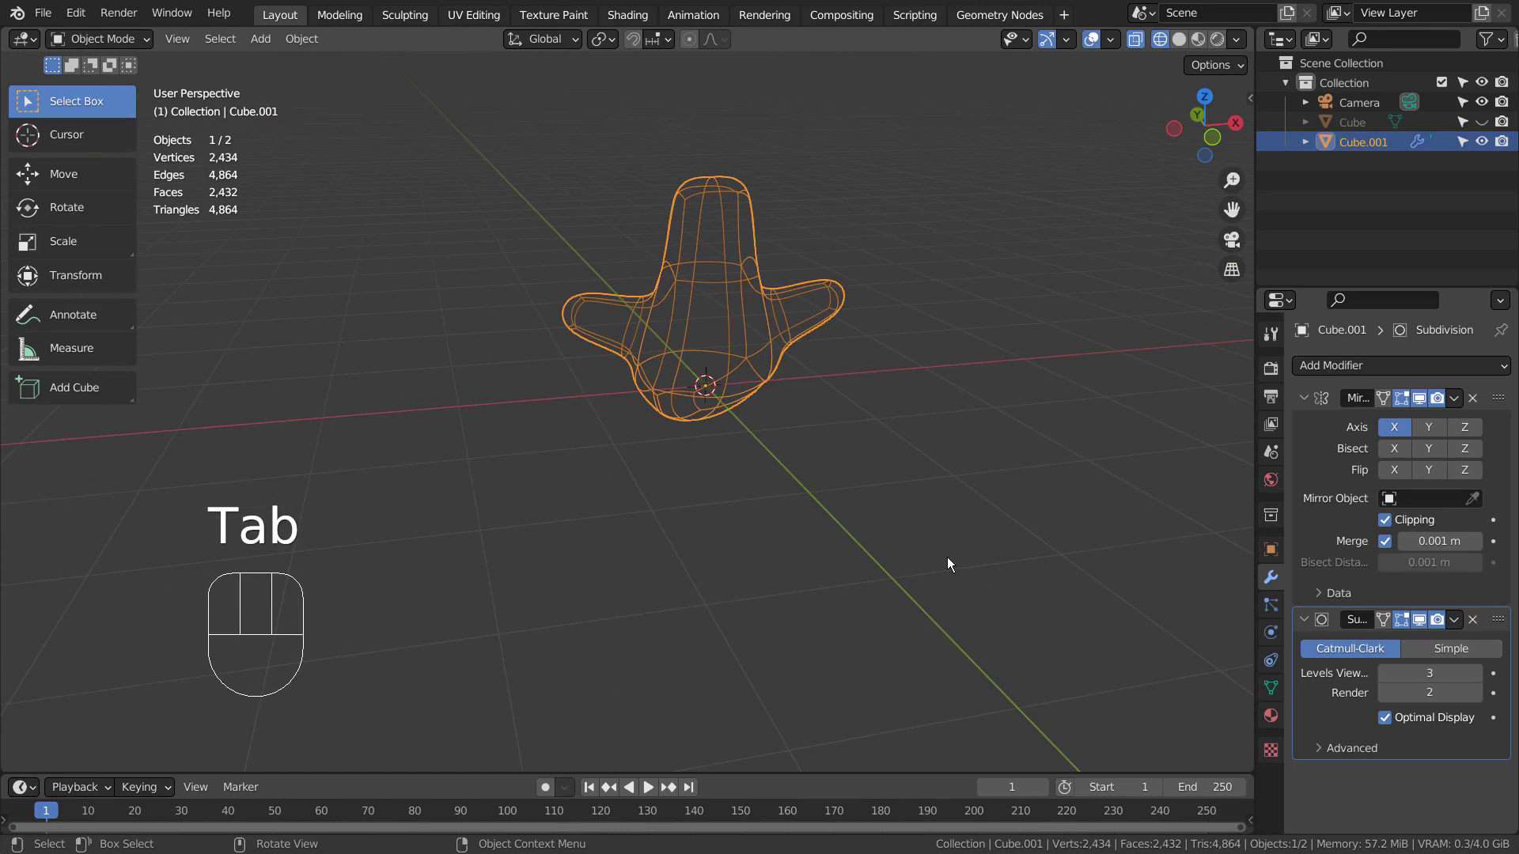
key("KP_1")
key("shift+z")
- Pull the head's top-right vertices 0.117 m inward along X to narrow the head
middle_click_drag(940, 329, 922, 443, "alt+shift")
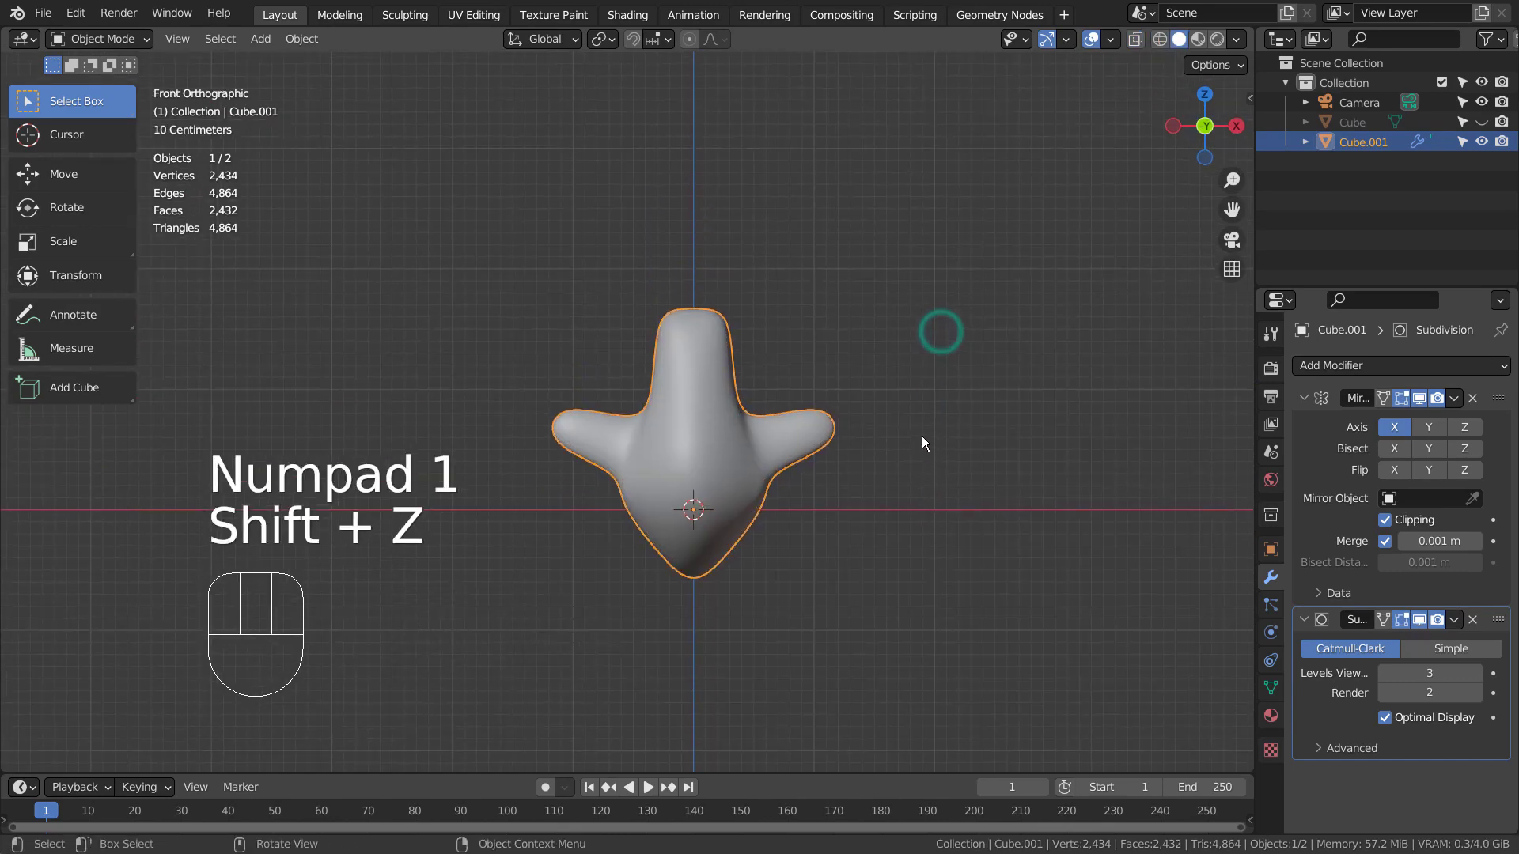
scroll(922, 437, "up", 4)
key("Tab")
key("1")
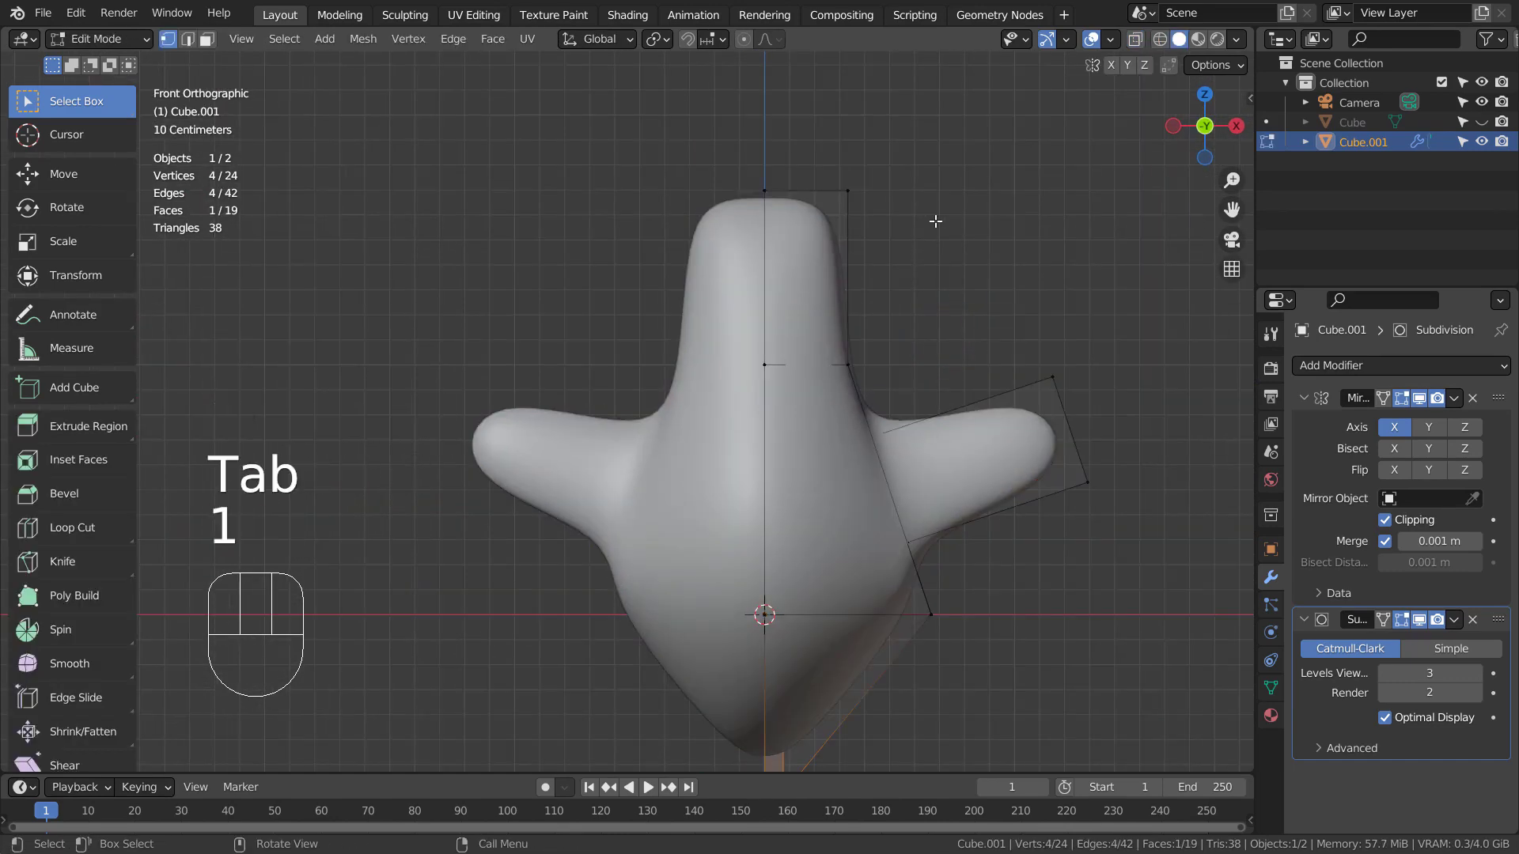
key("shift+z")
key("b")
left_click_drag(817, 159, 893, 255)
key("g")
key("x")
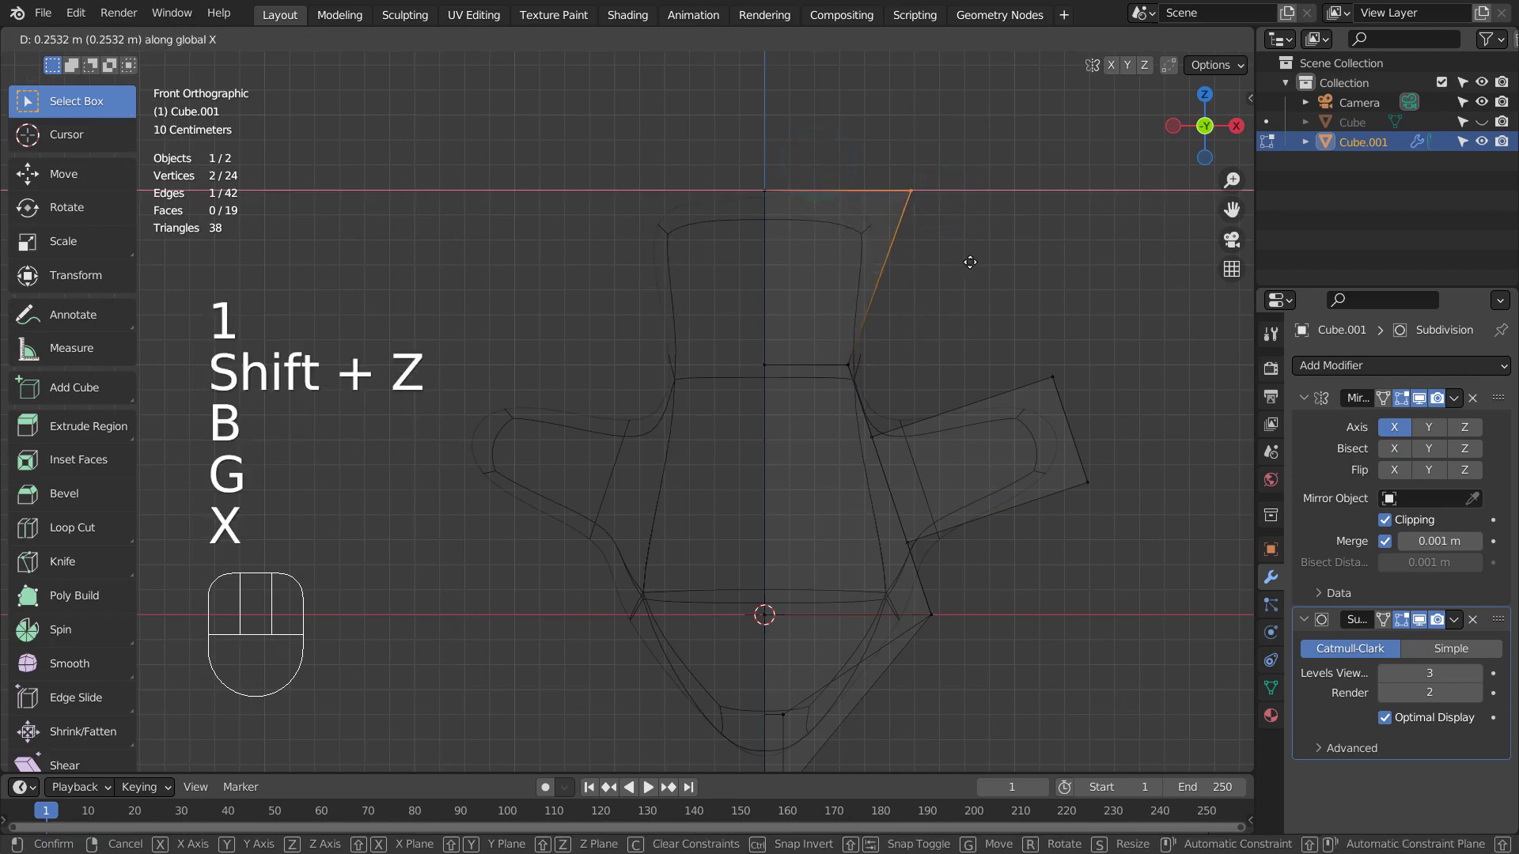
left_click(876, 263)
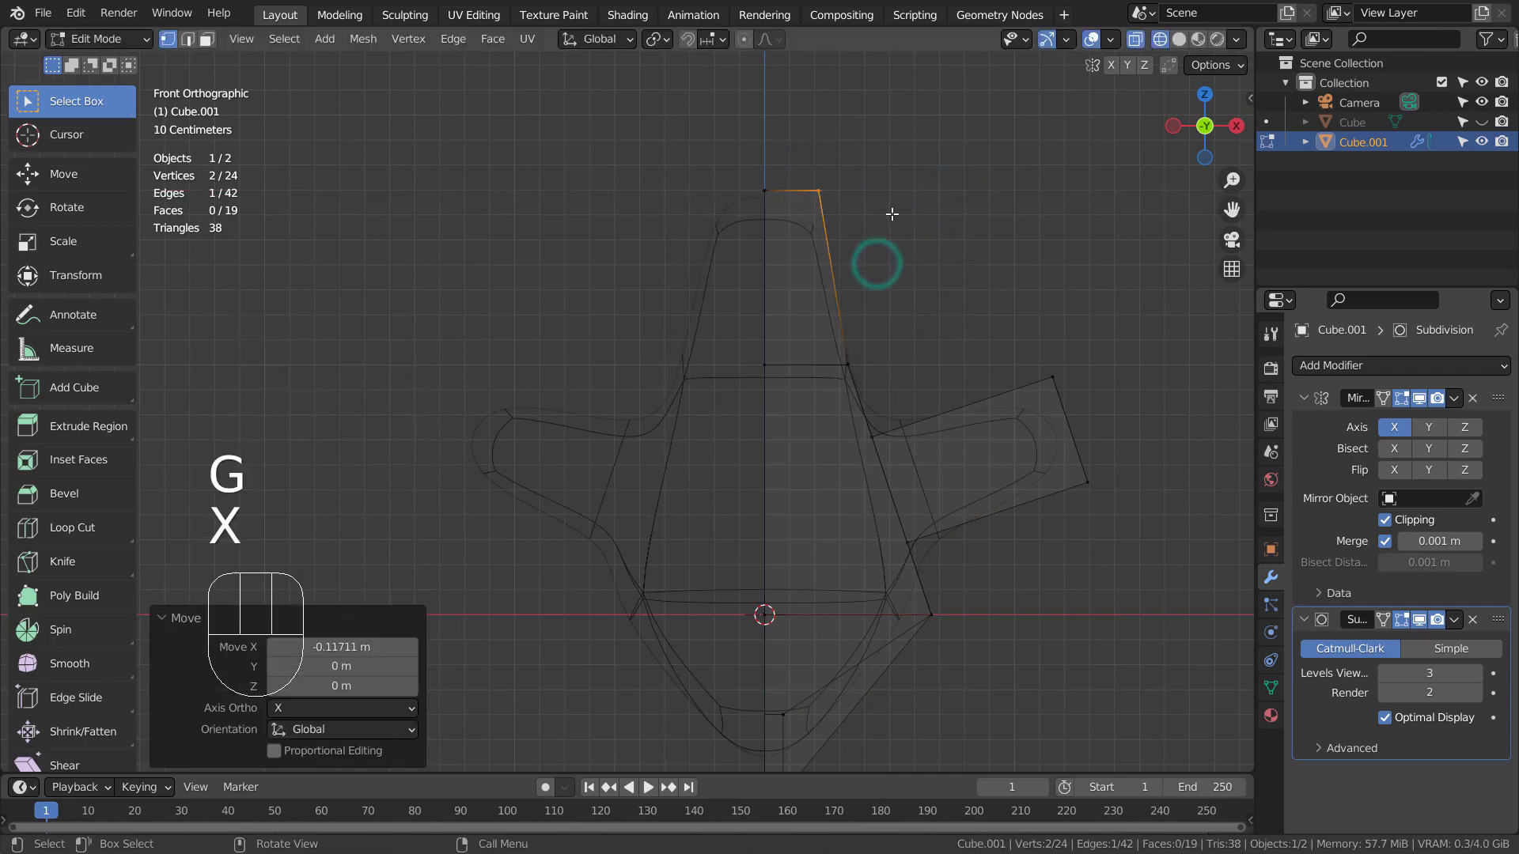
- Lower the head's top vertices along Z, check the shape, and bring up the Add menu
key("g")
key("z")
left_click(909, 250)
key("Tab")
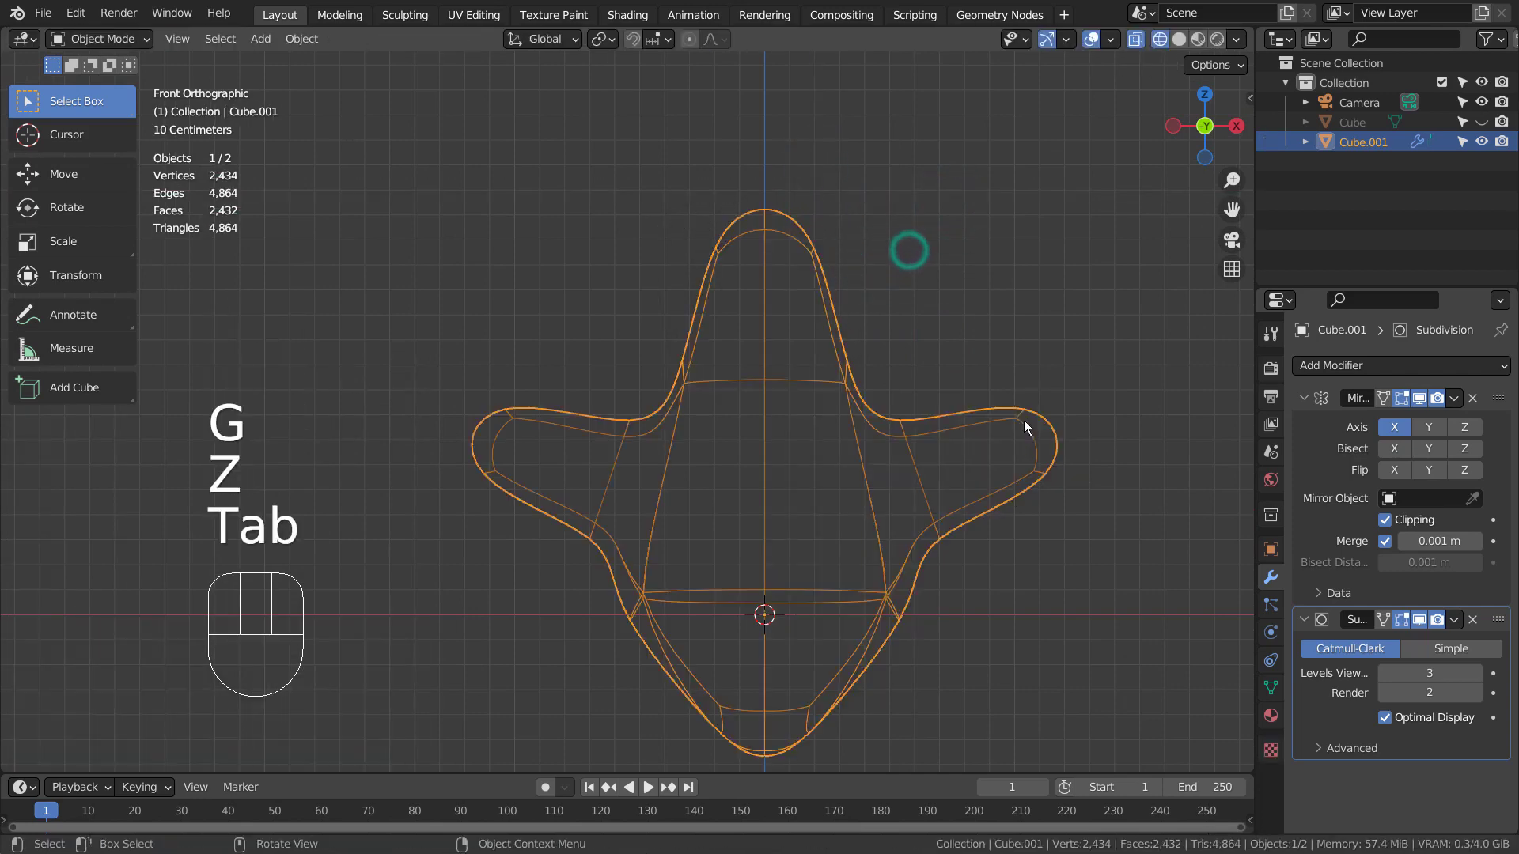
middle_click_drag(909, 250, 1037, 444, "alt")
key("KP_1")
key("shift+z")
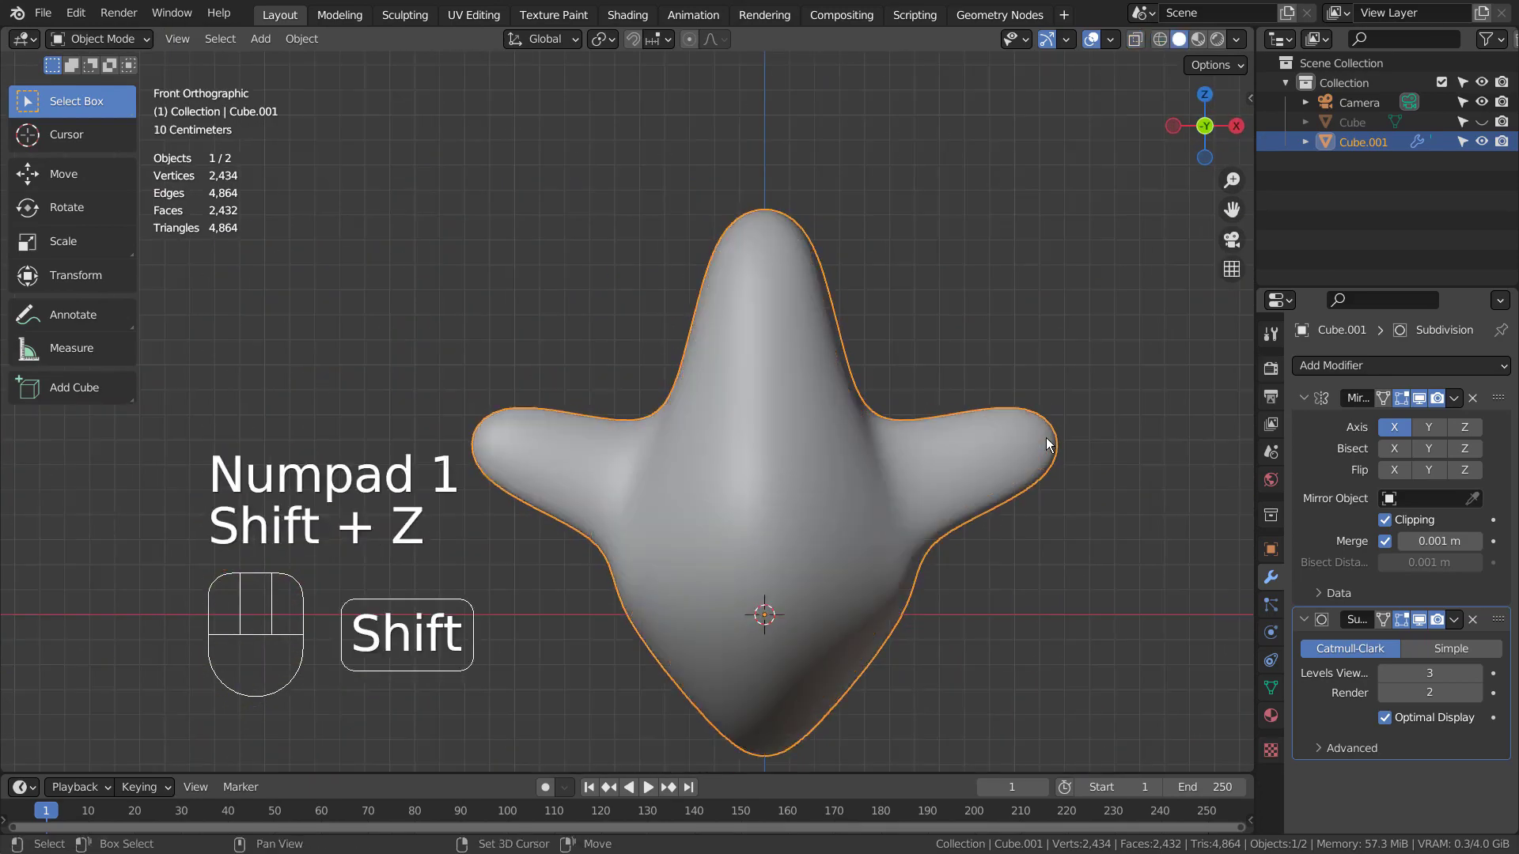
scroll(1052, 436, "down", 4)
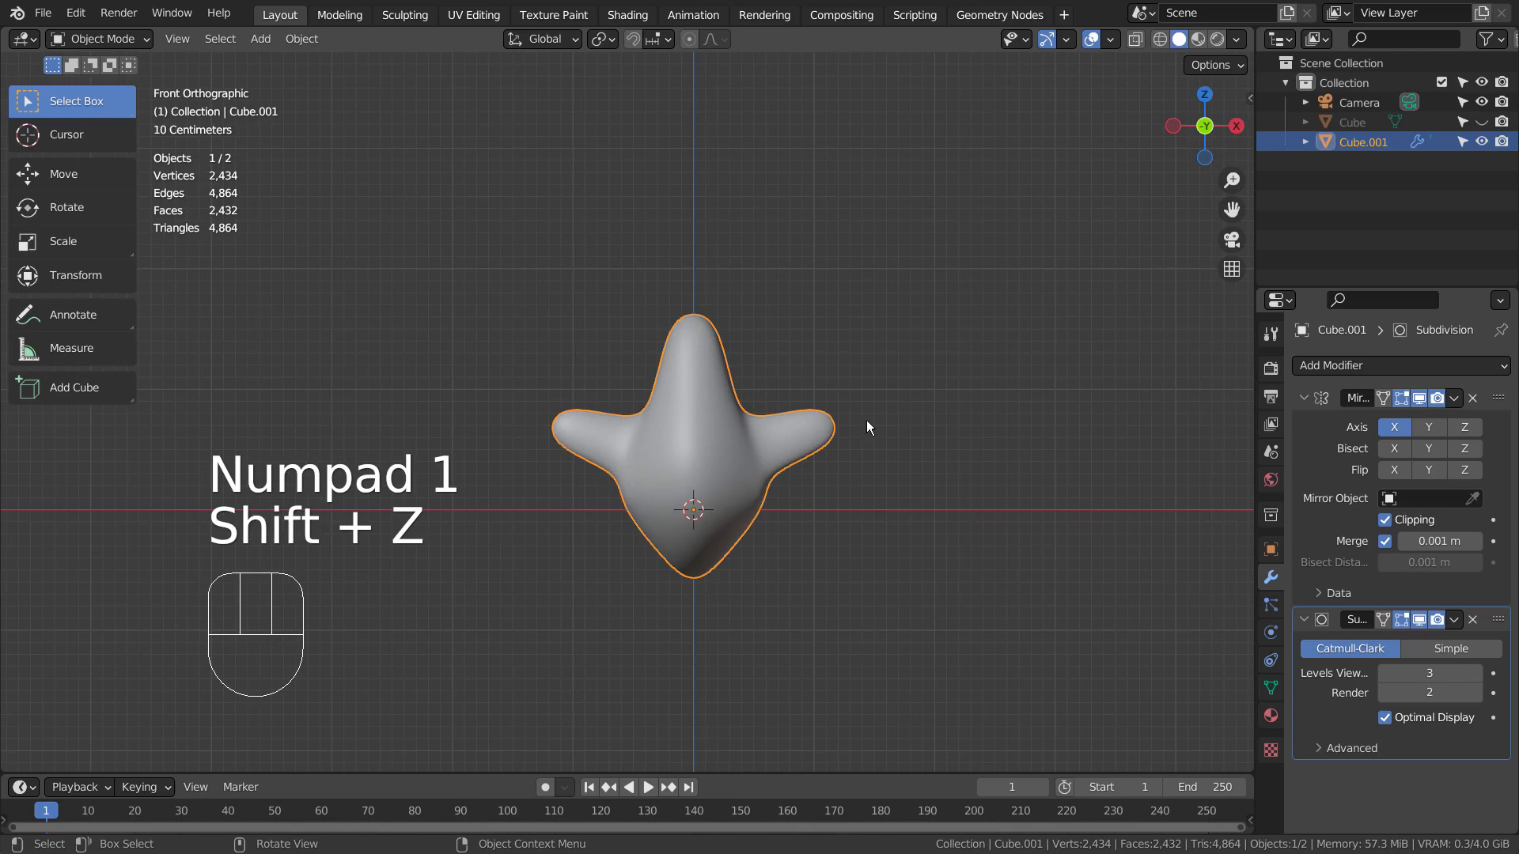
key("shift+z")
key("shift+a")
mouse_move(879, 385)
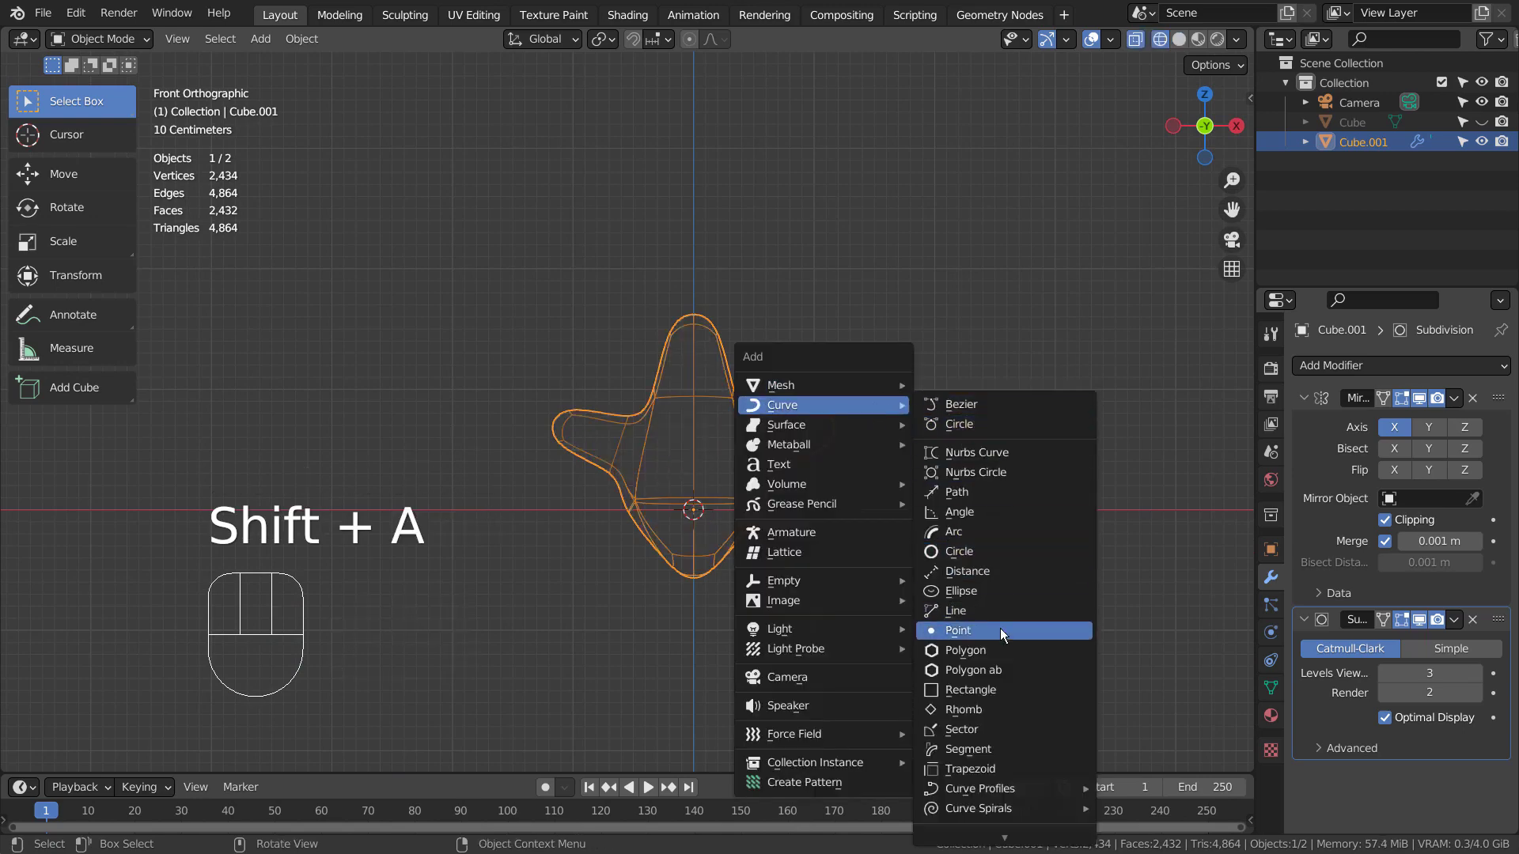
- Add a 3D Circle curve, stand it upright 90° about X, shrink it and place it on the head
left_click(1007, 548)
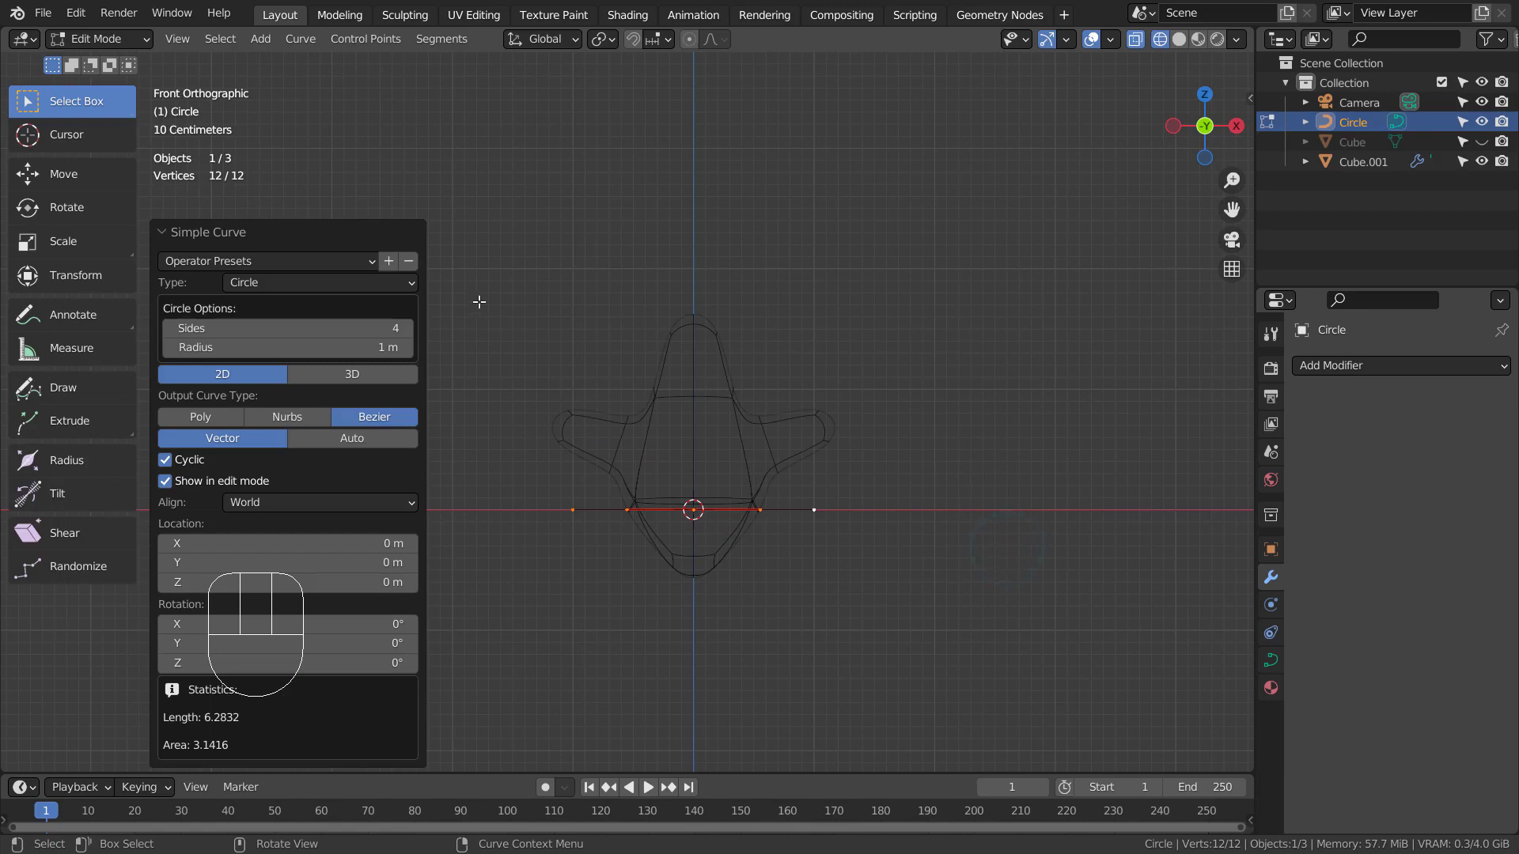
left_click(361, 372)
type("r")
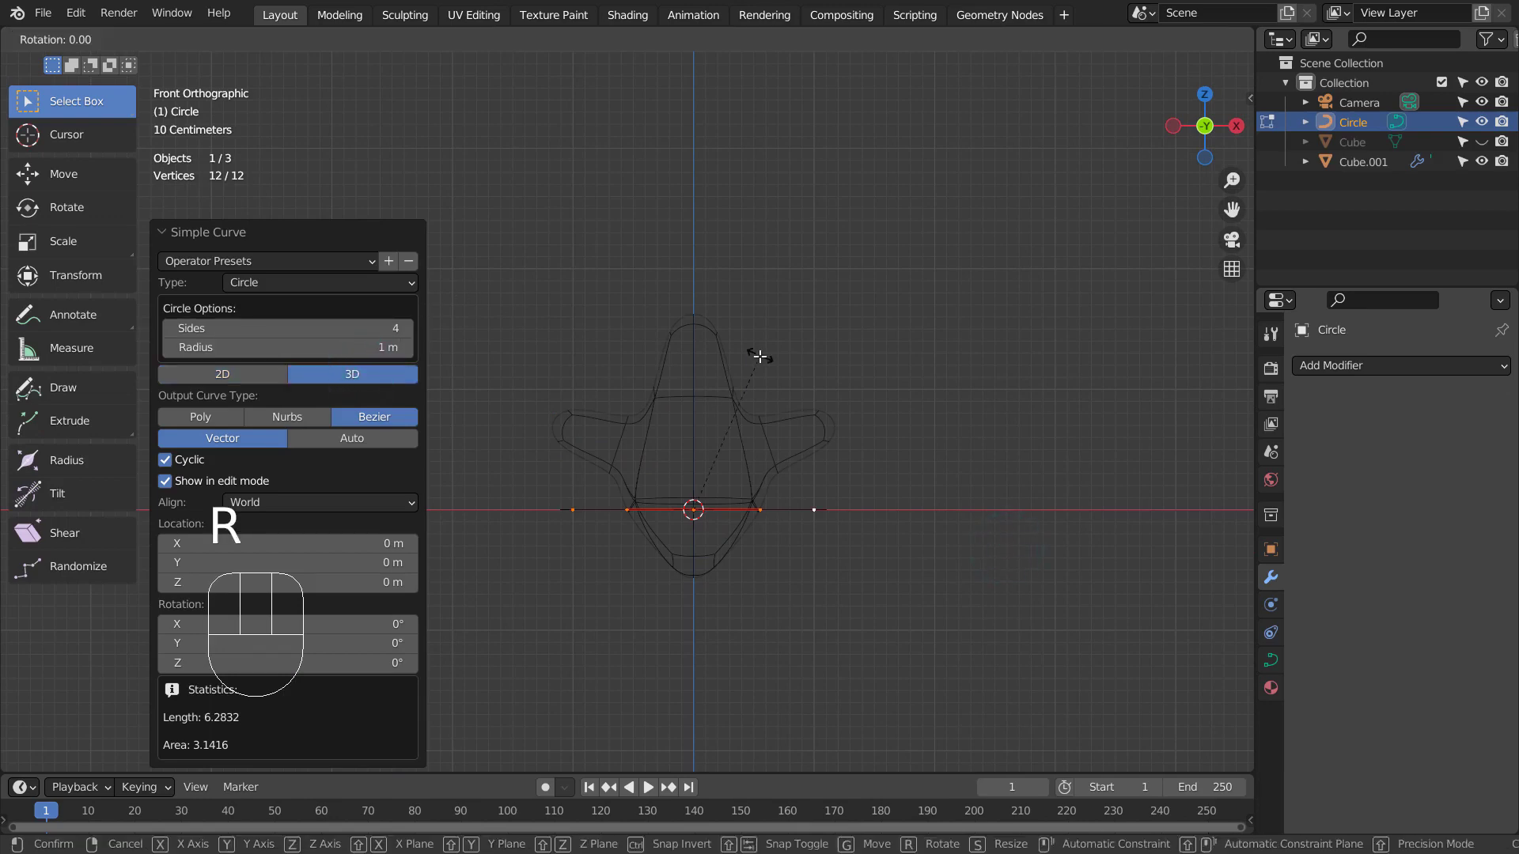
type("x90")
key("Return")
key("s")
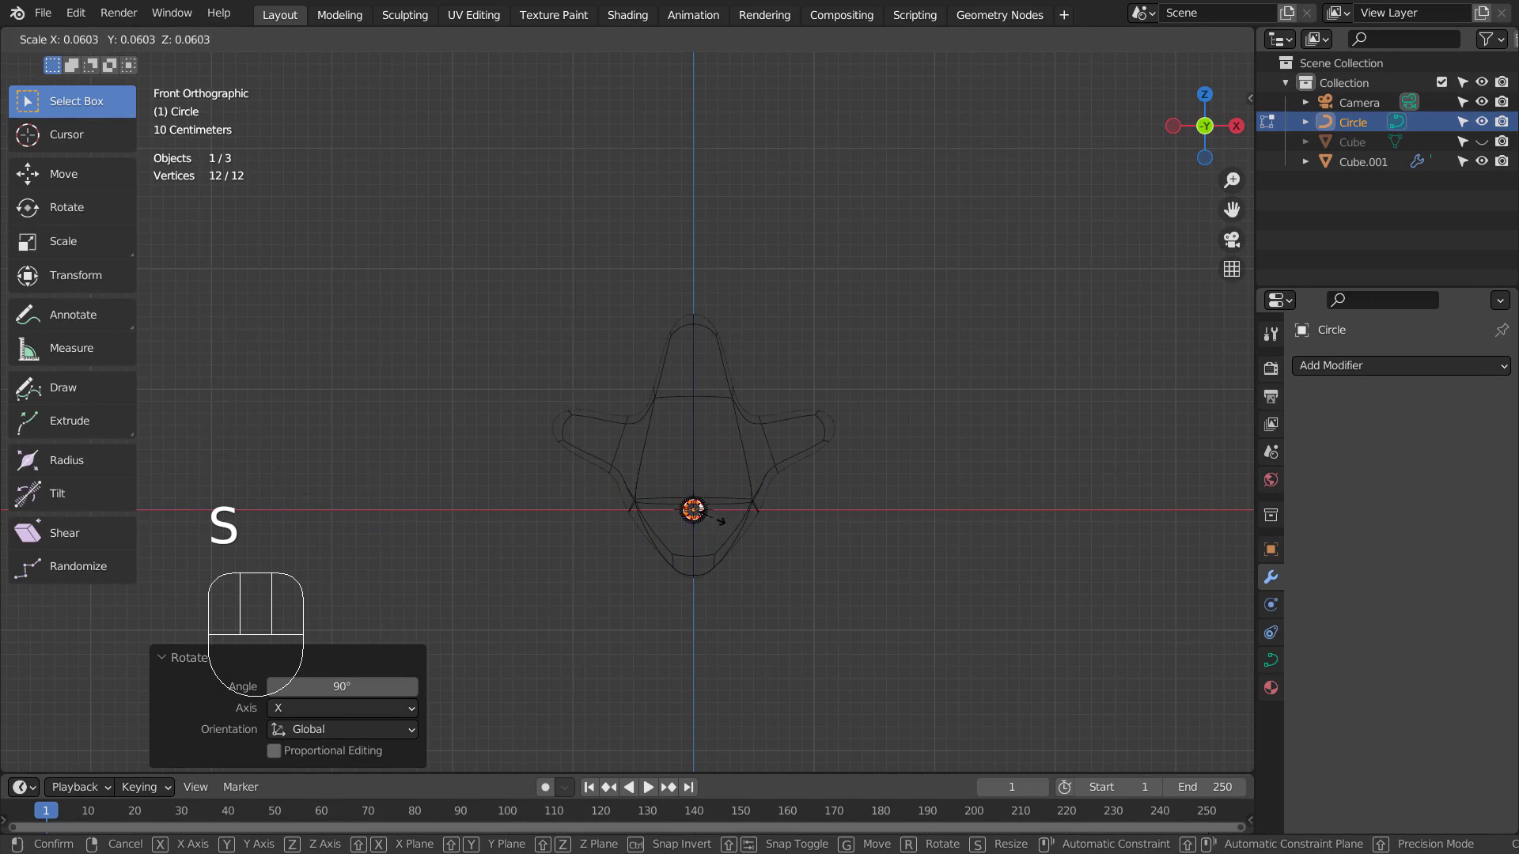
left_click(712, 514)
key("g")
left_click(723, 356)
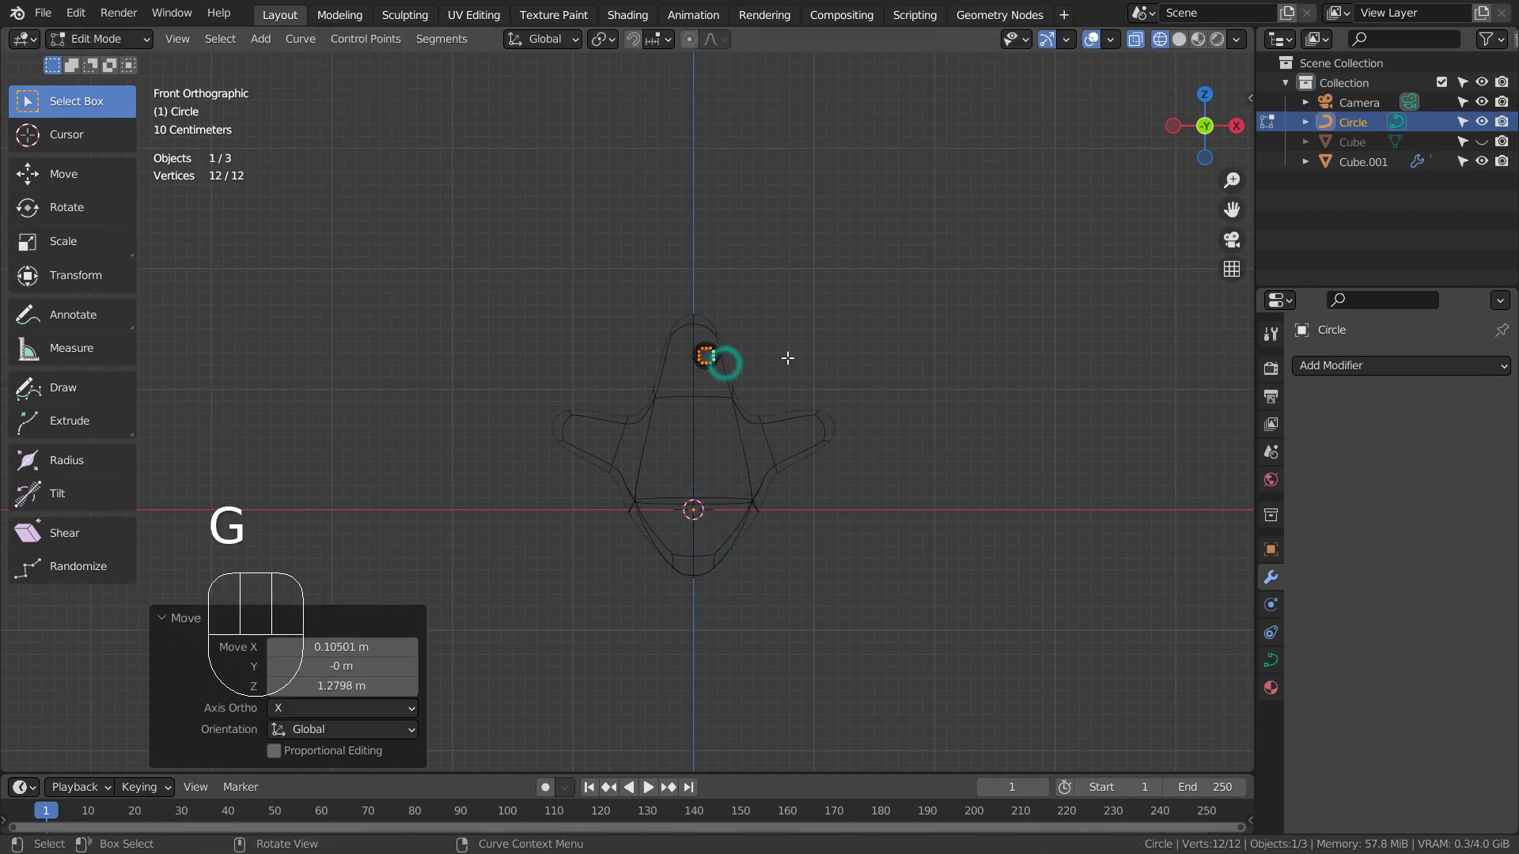
- Push the circle 0.4231 m along Y in front of the ghost and duplicate it
scroll(786, 356, "up", 4)
key("KP_1")
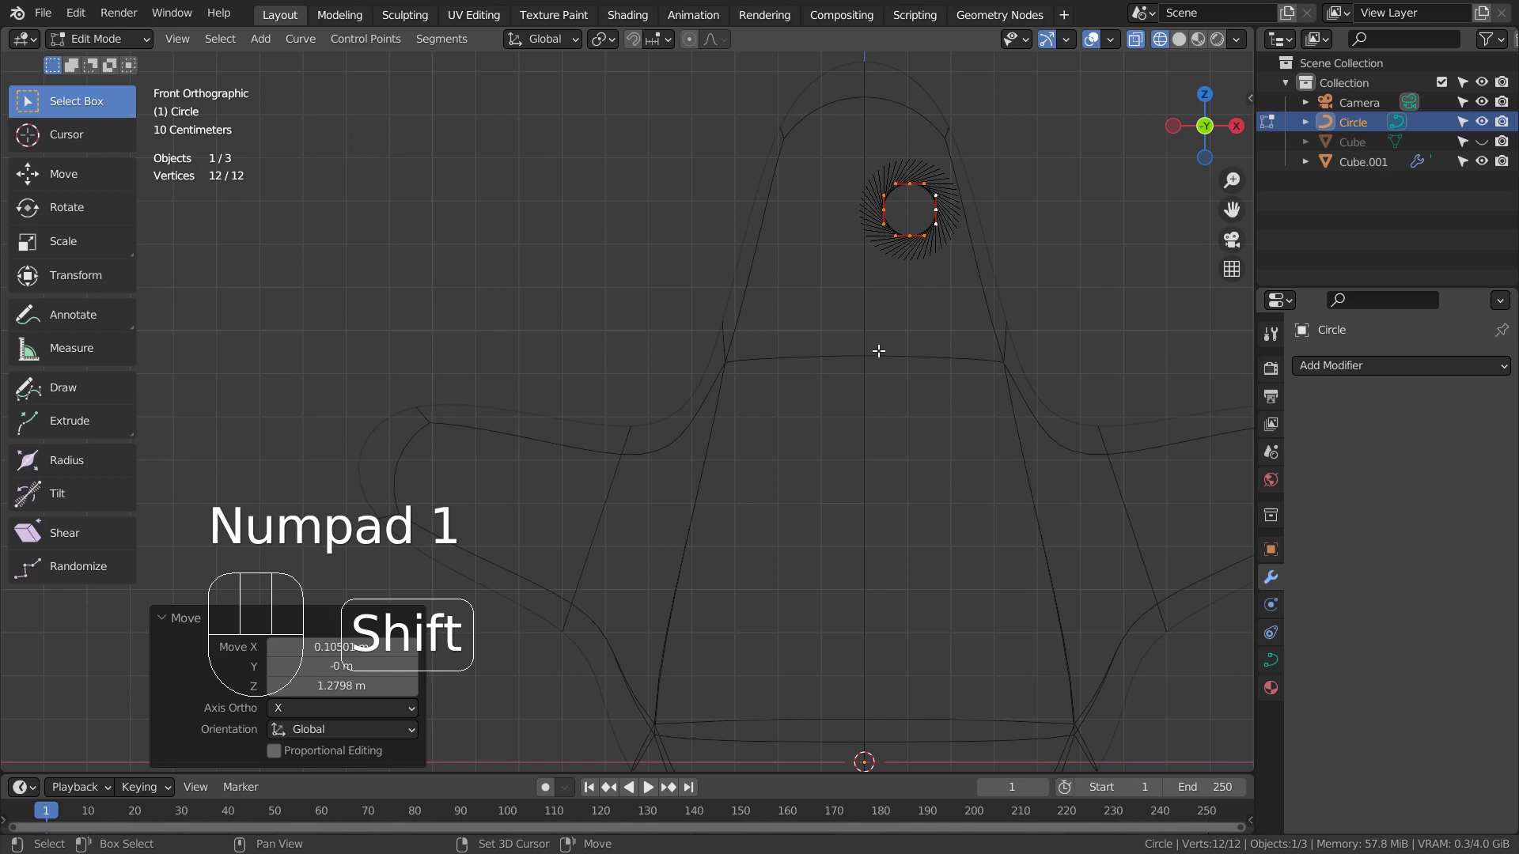
key("shift+z")
key("shift+z")
key("shift+z")
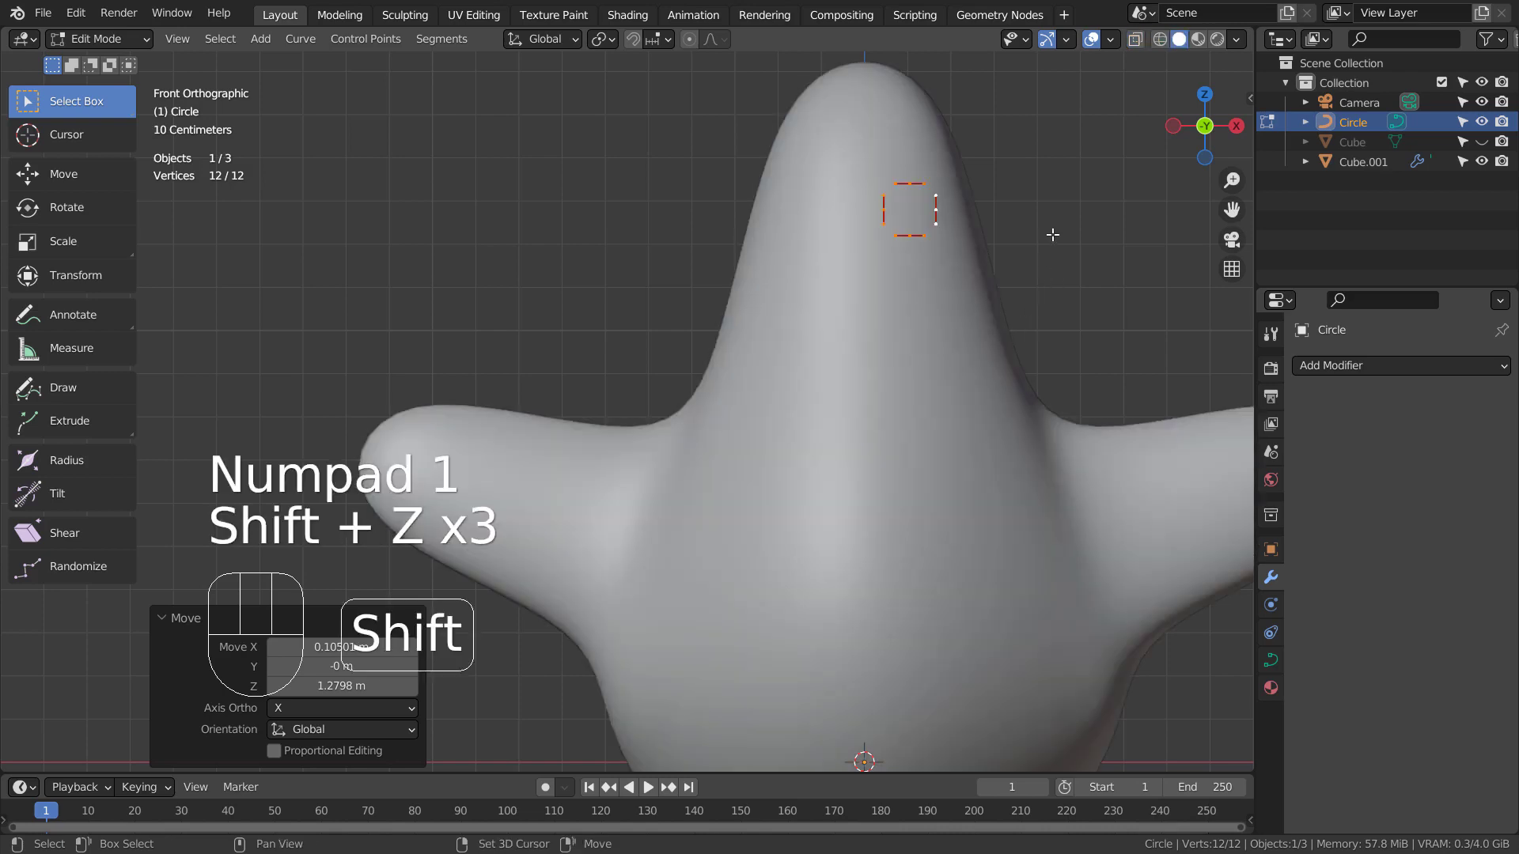
key("Tab")
key("KP_3")
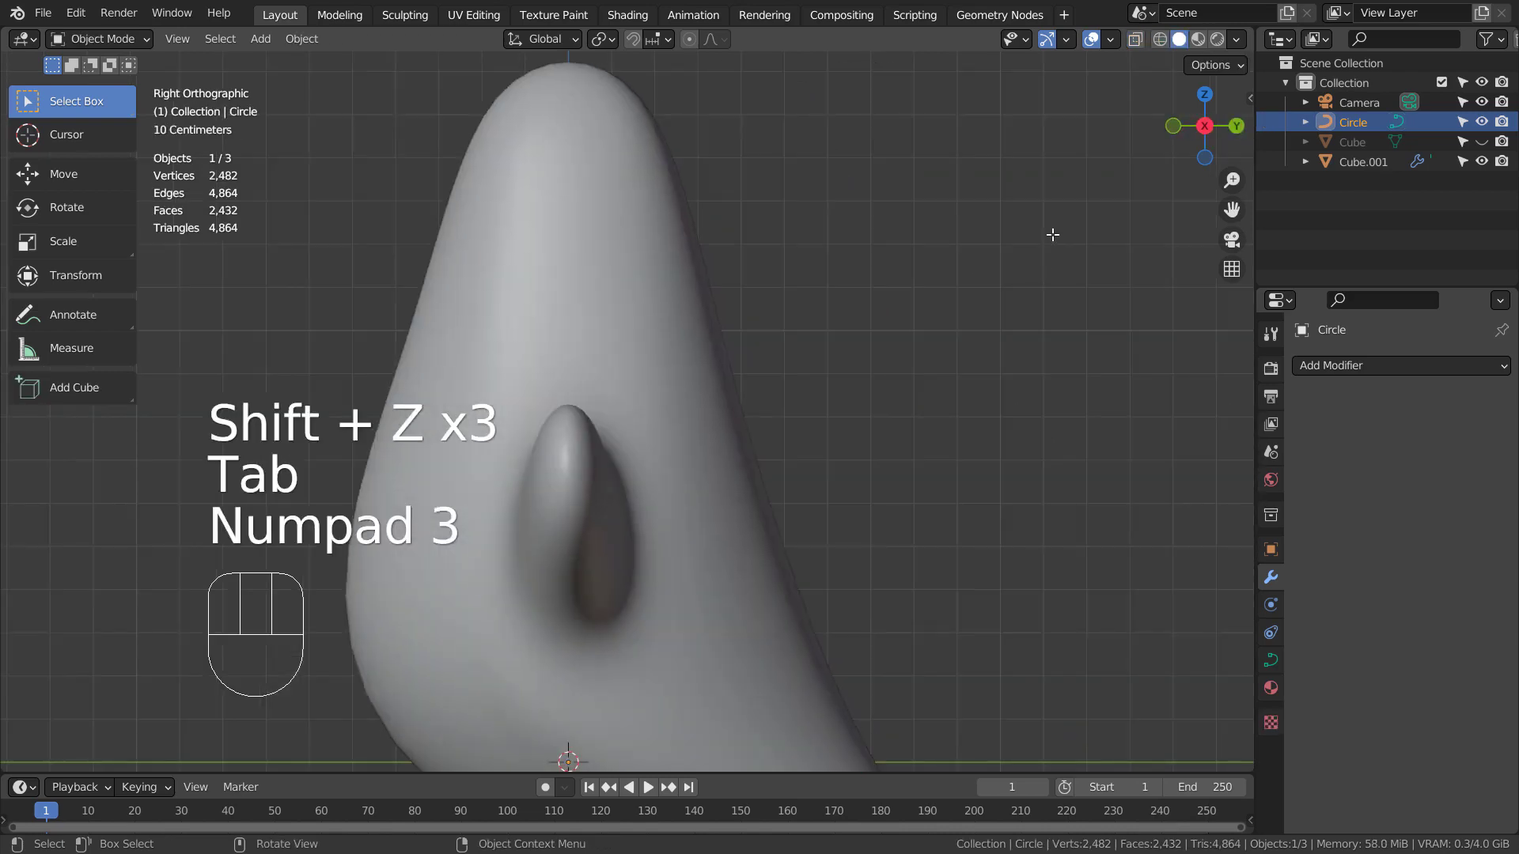
key("shift+z")
key("g")
key("y")
left_click(870, 288)
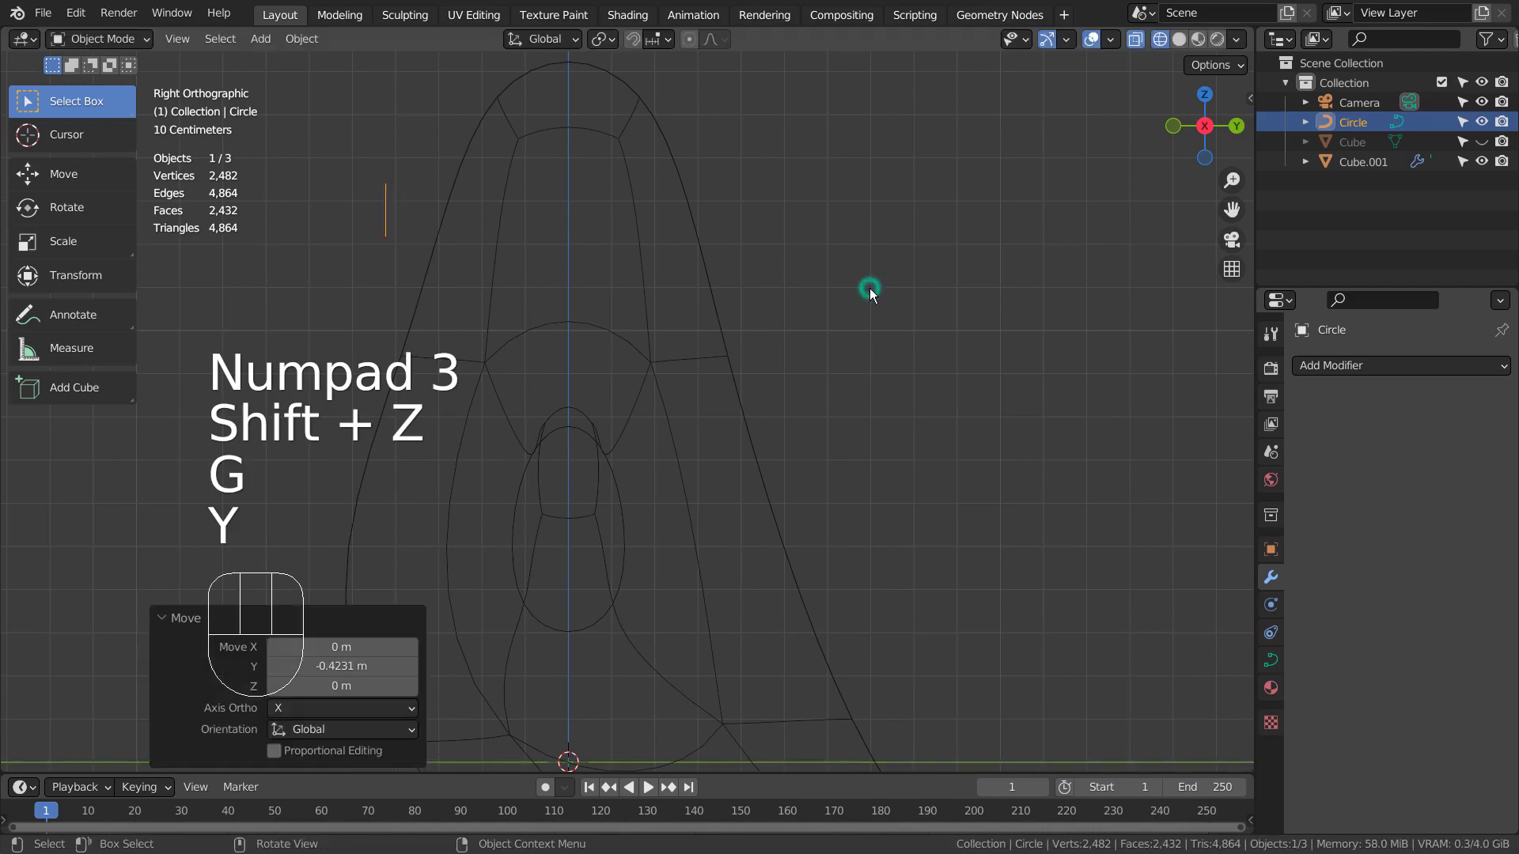
key("KP_1")
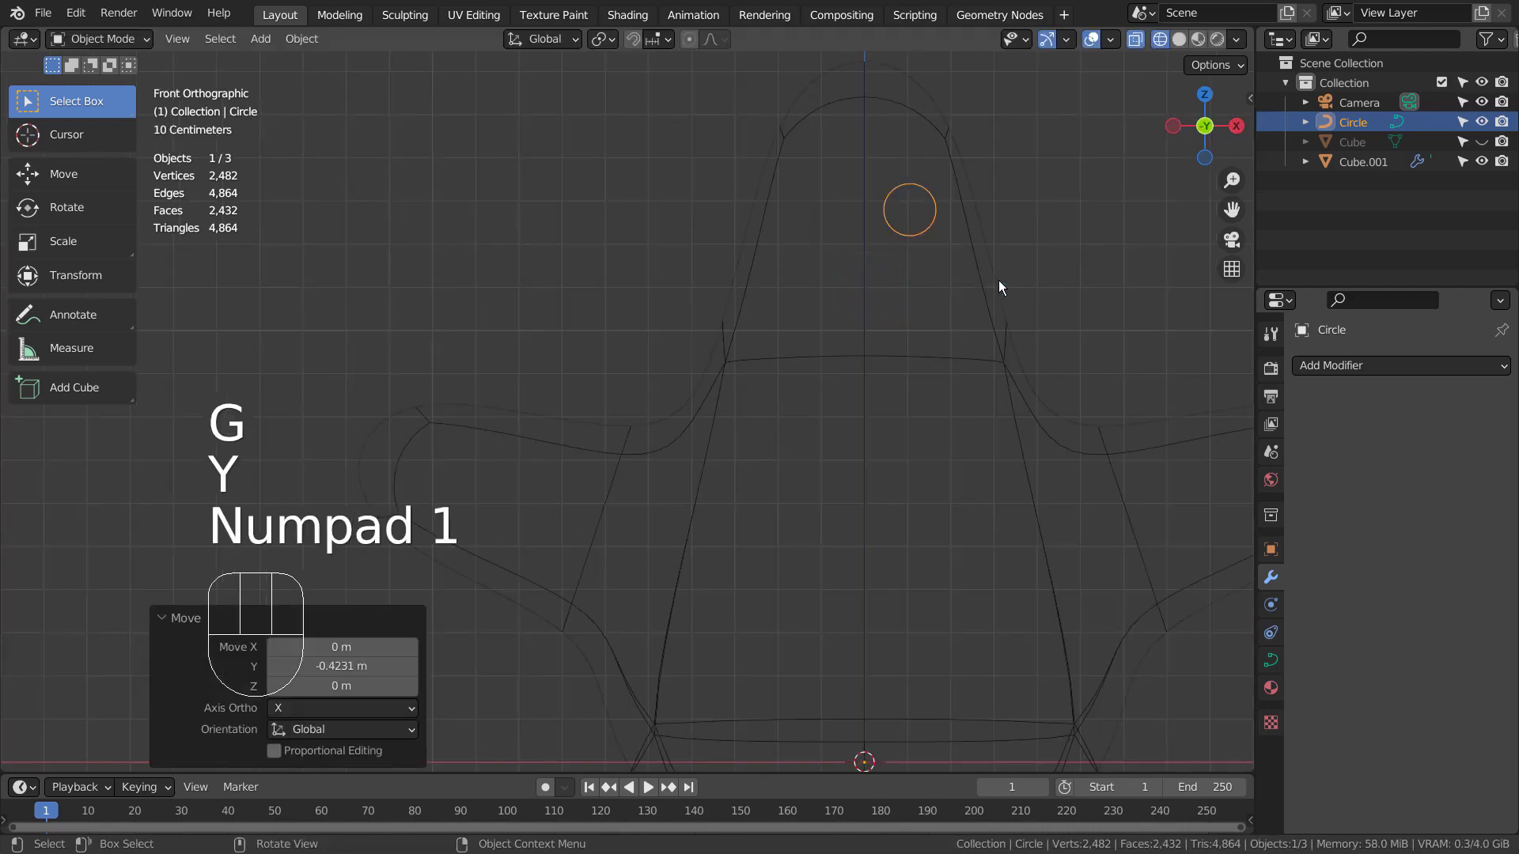
key("shift+d")
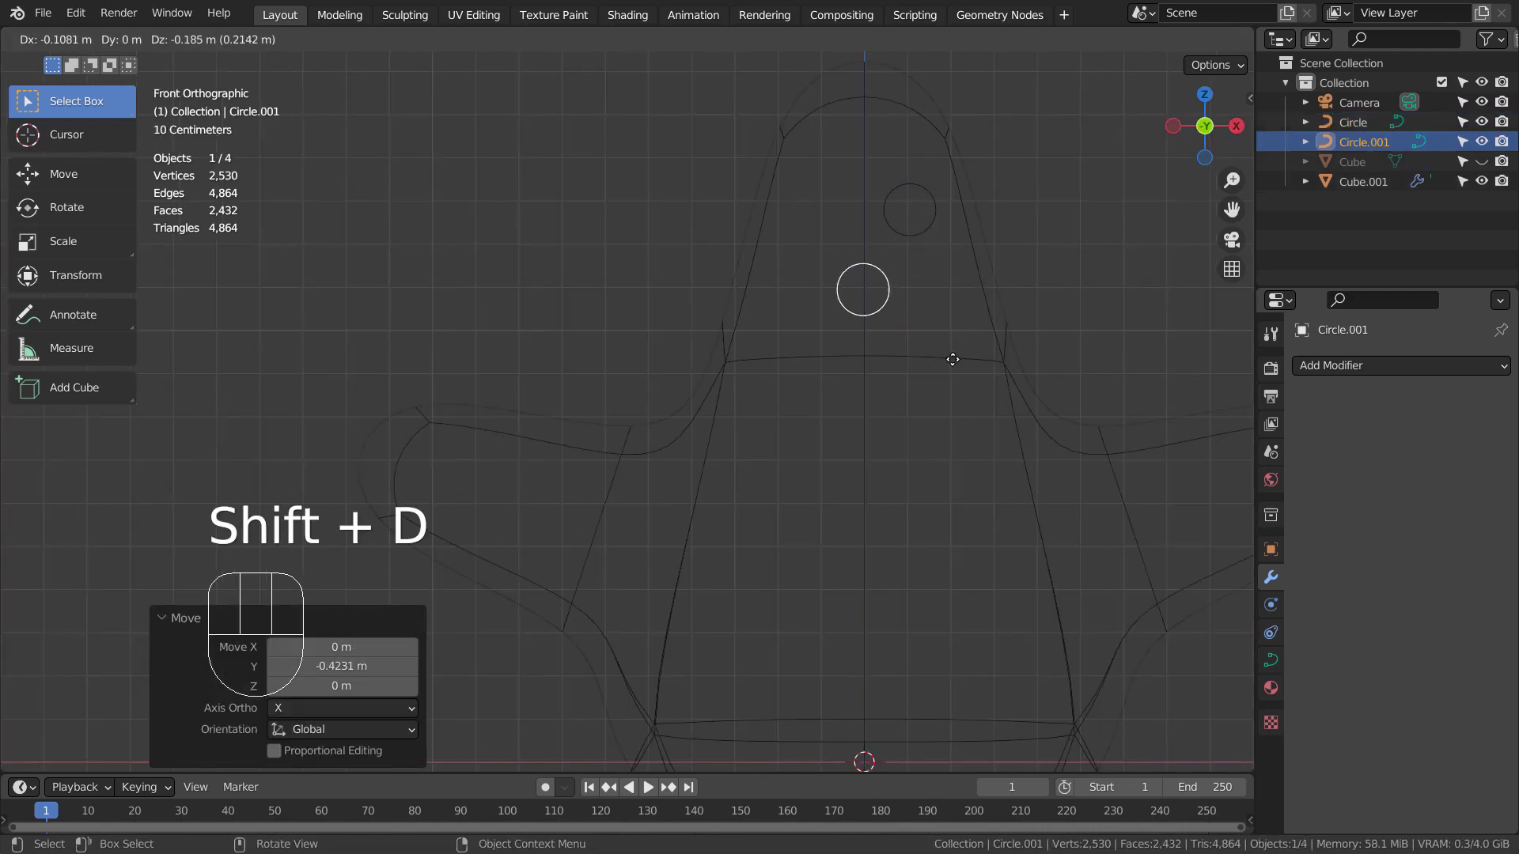
- Drop the duplicate circle below as the mouth and add a Mirror modifier to the eye circle
left_click(953, 359)
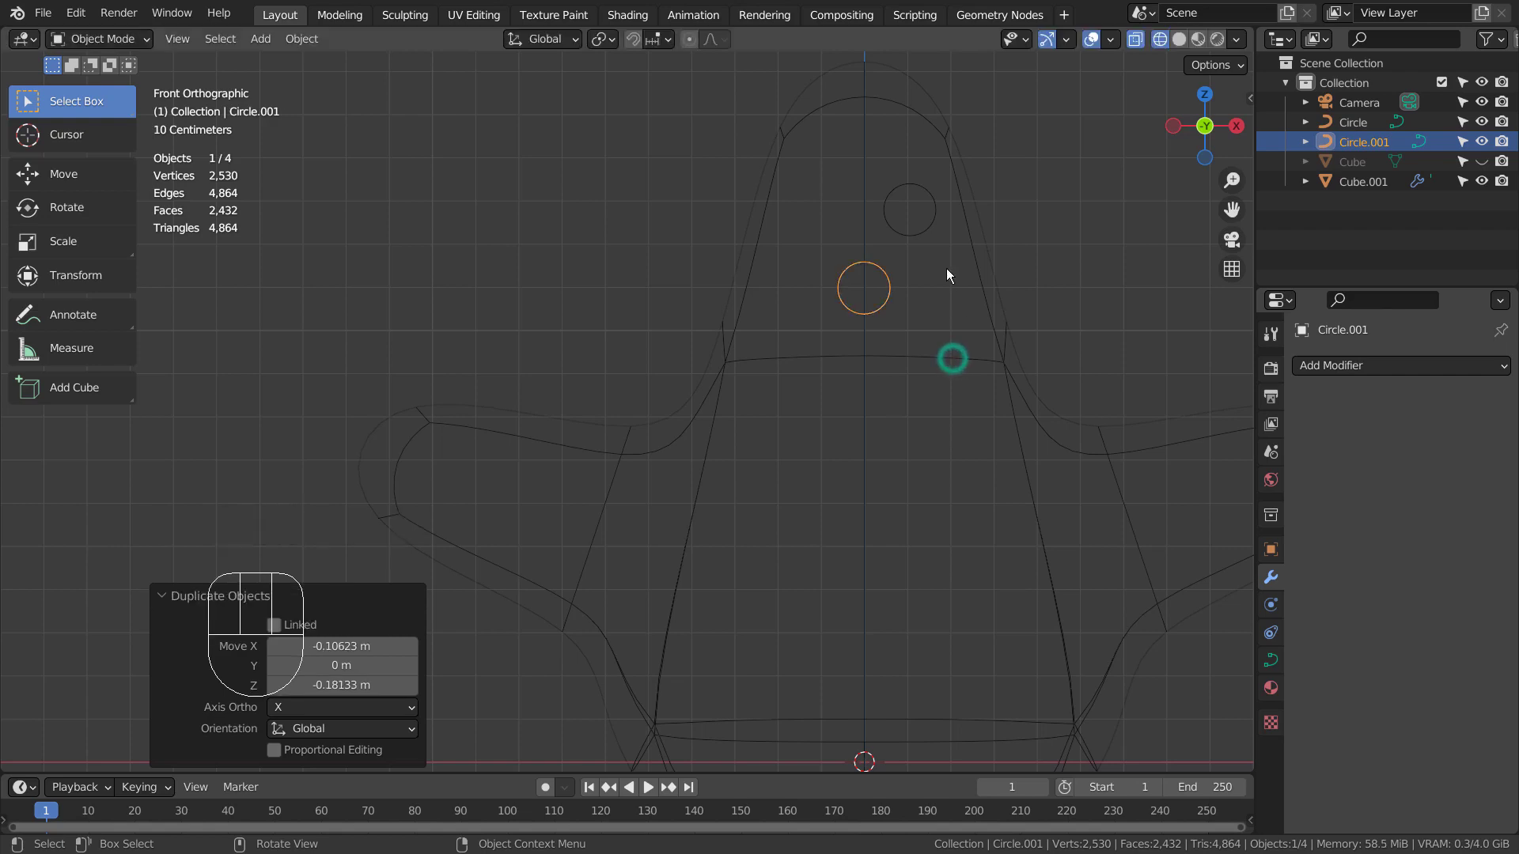
left_click(938, 222)
left_click(1397, 349)
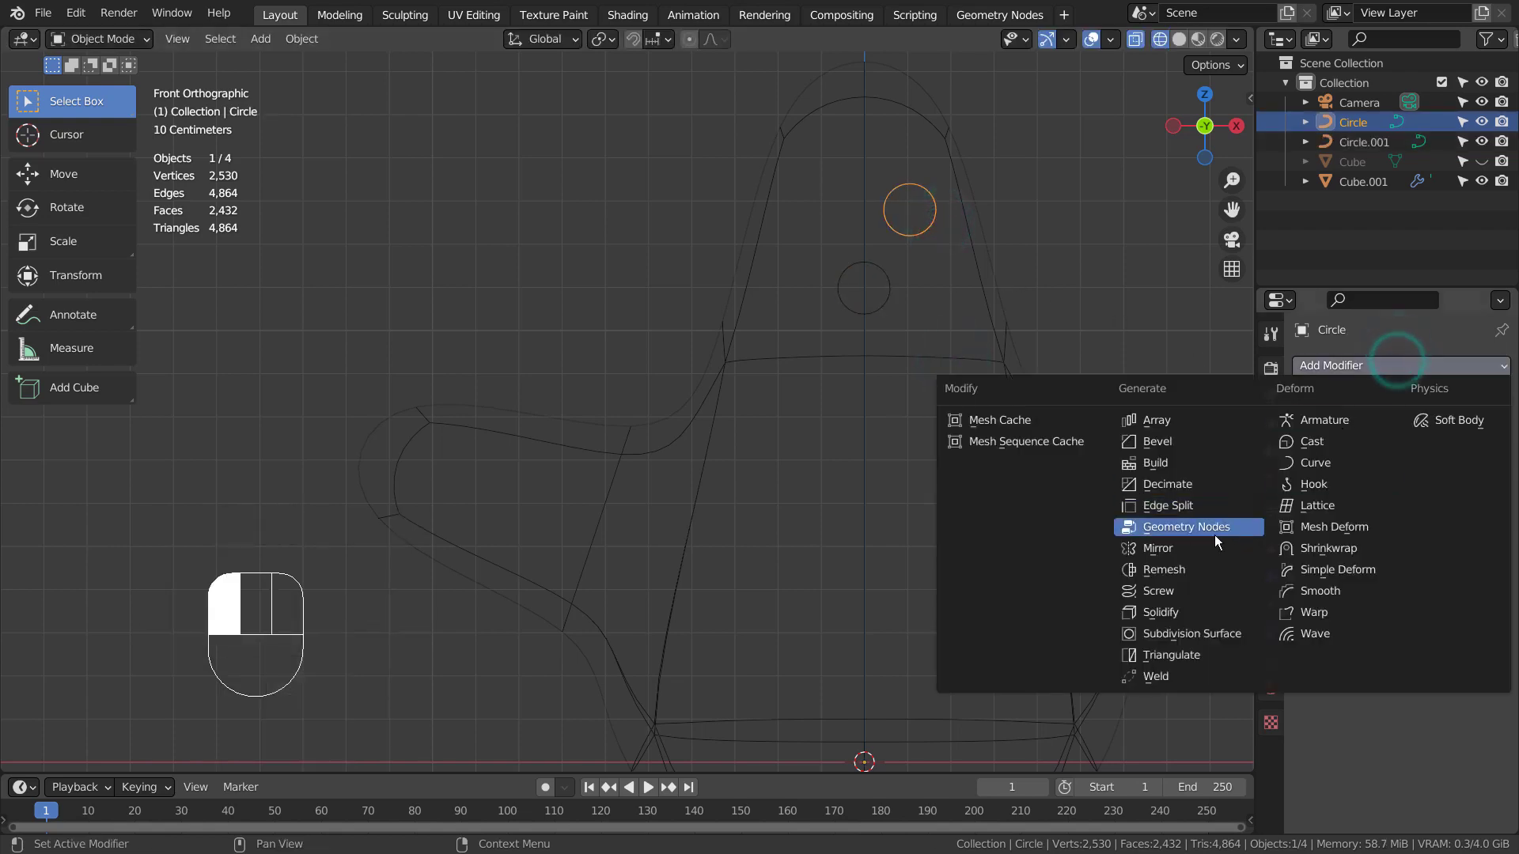
left_click(1210, 538)
left_click(1324, 440)
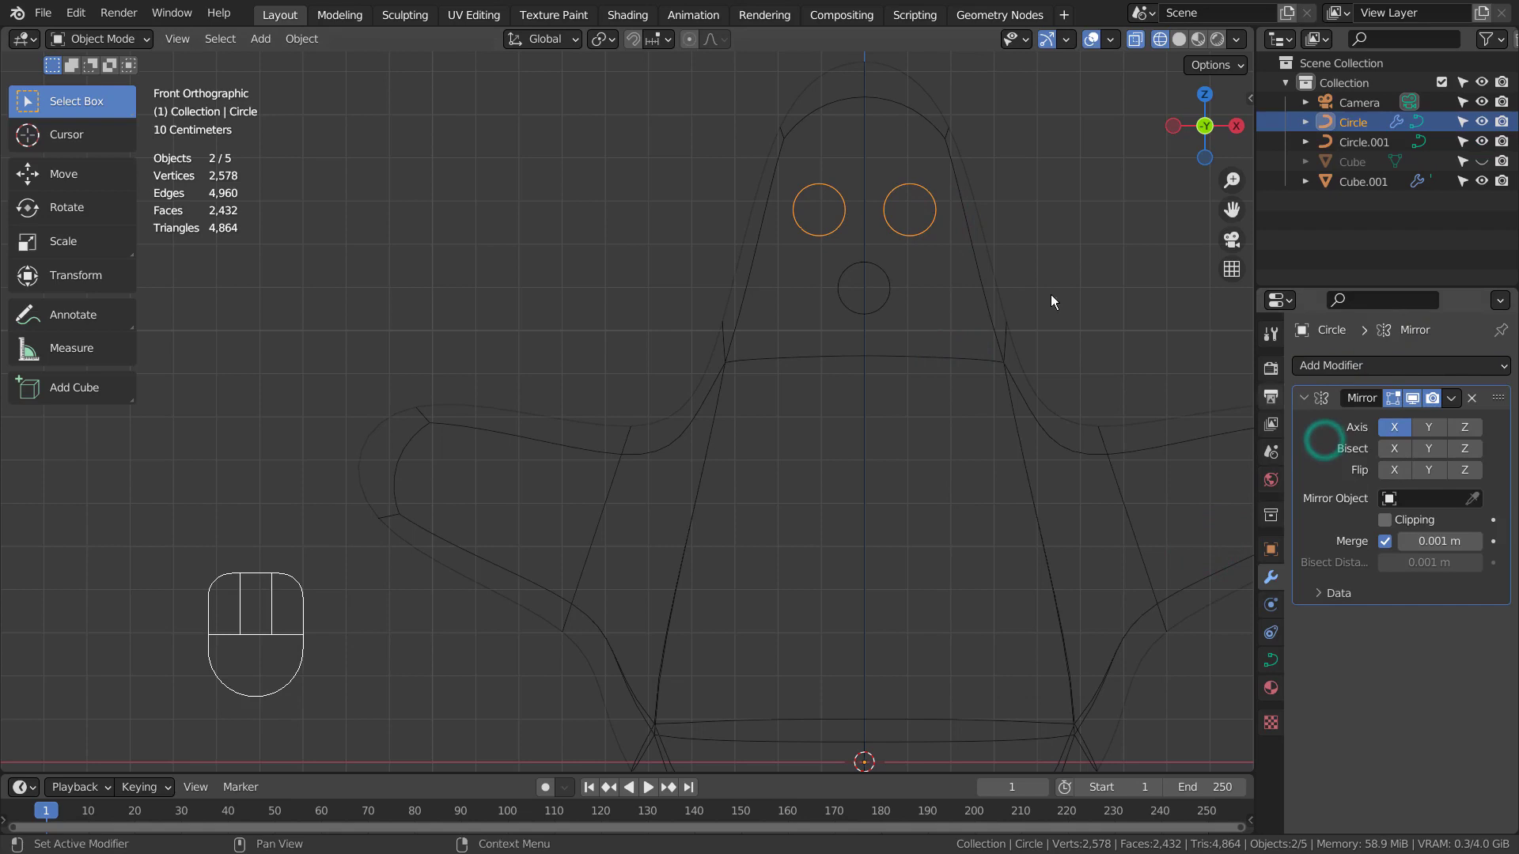
key("ctrl+z")
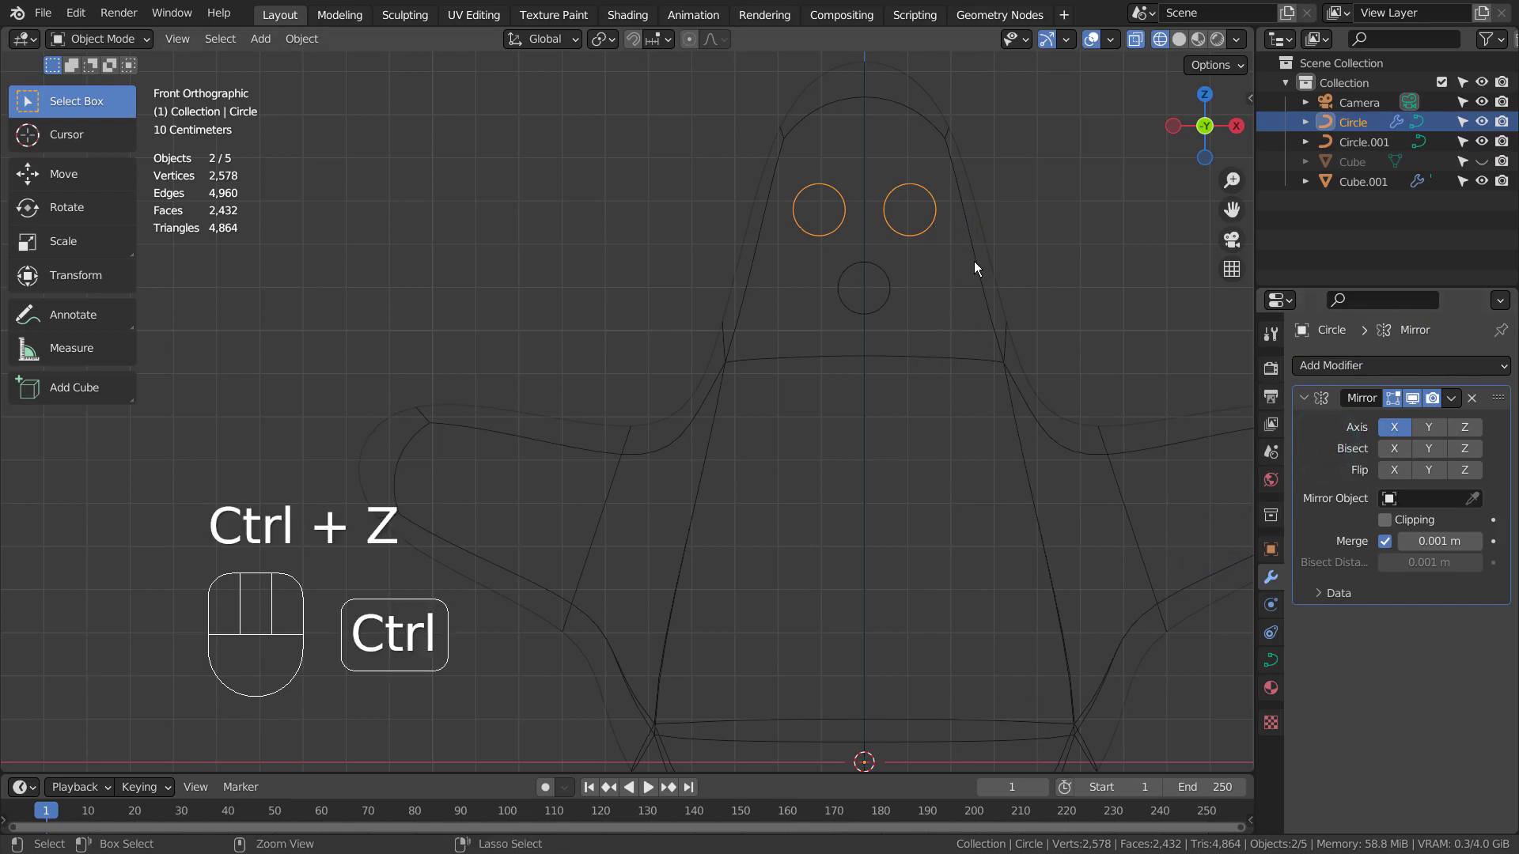
- Convert the mirrored eye circle to a mesh and back to a curve, then join it with the mouth circle
right_click(932, 212)
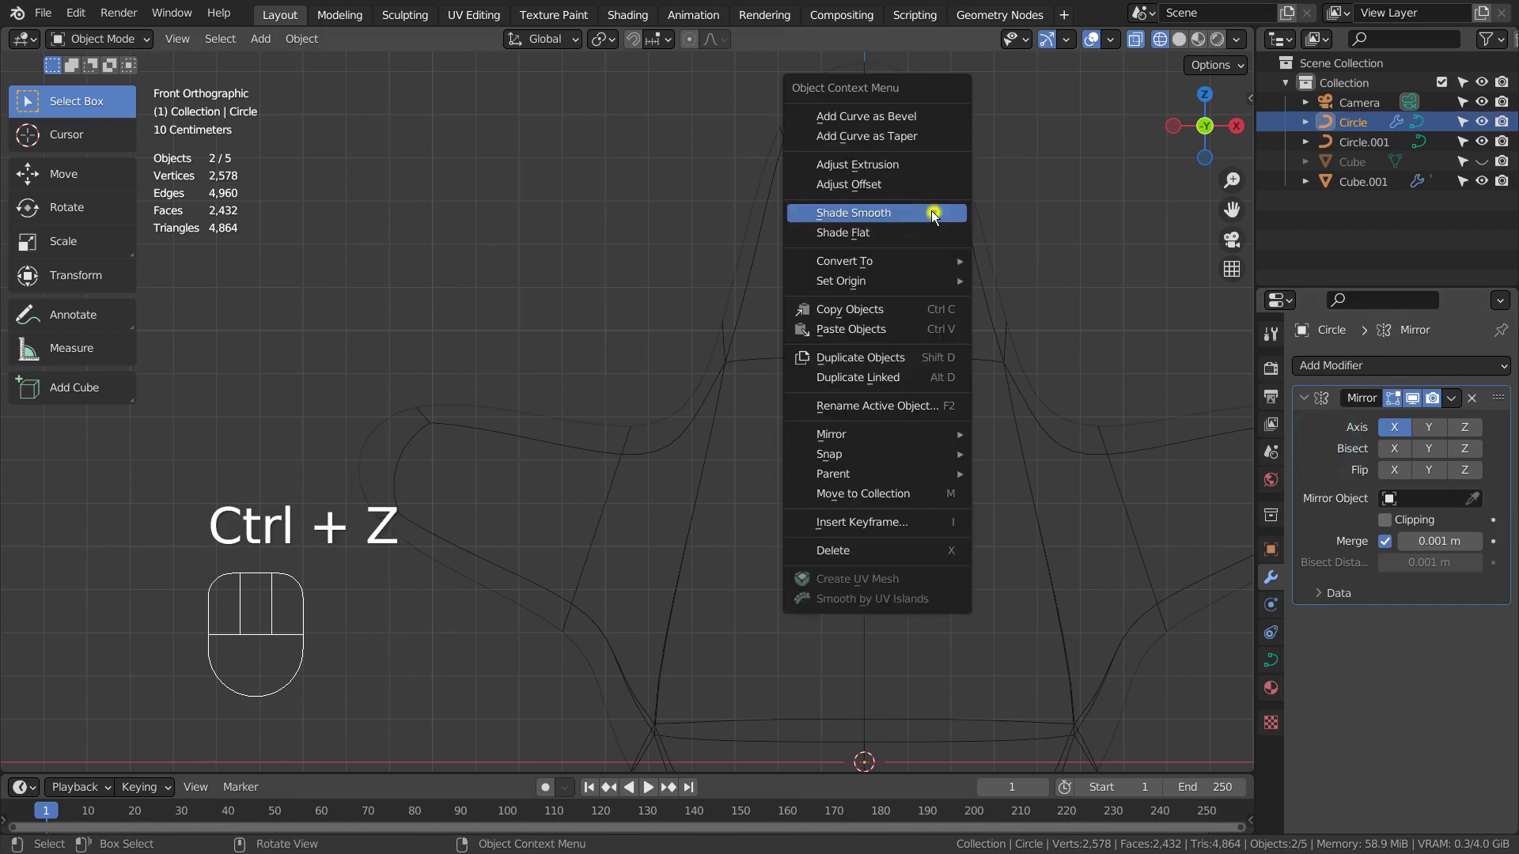
mouse_move(942, 261)
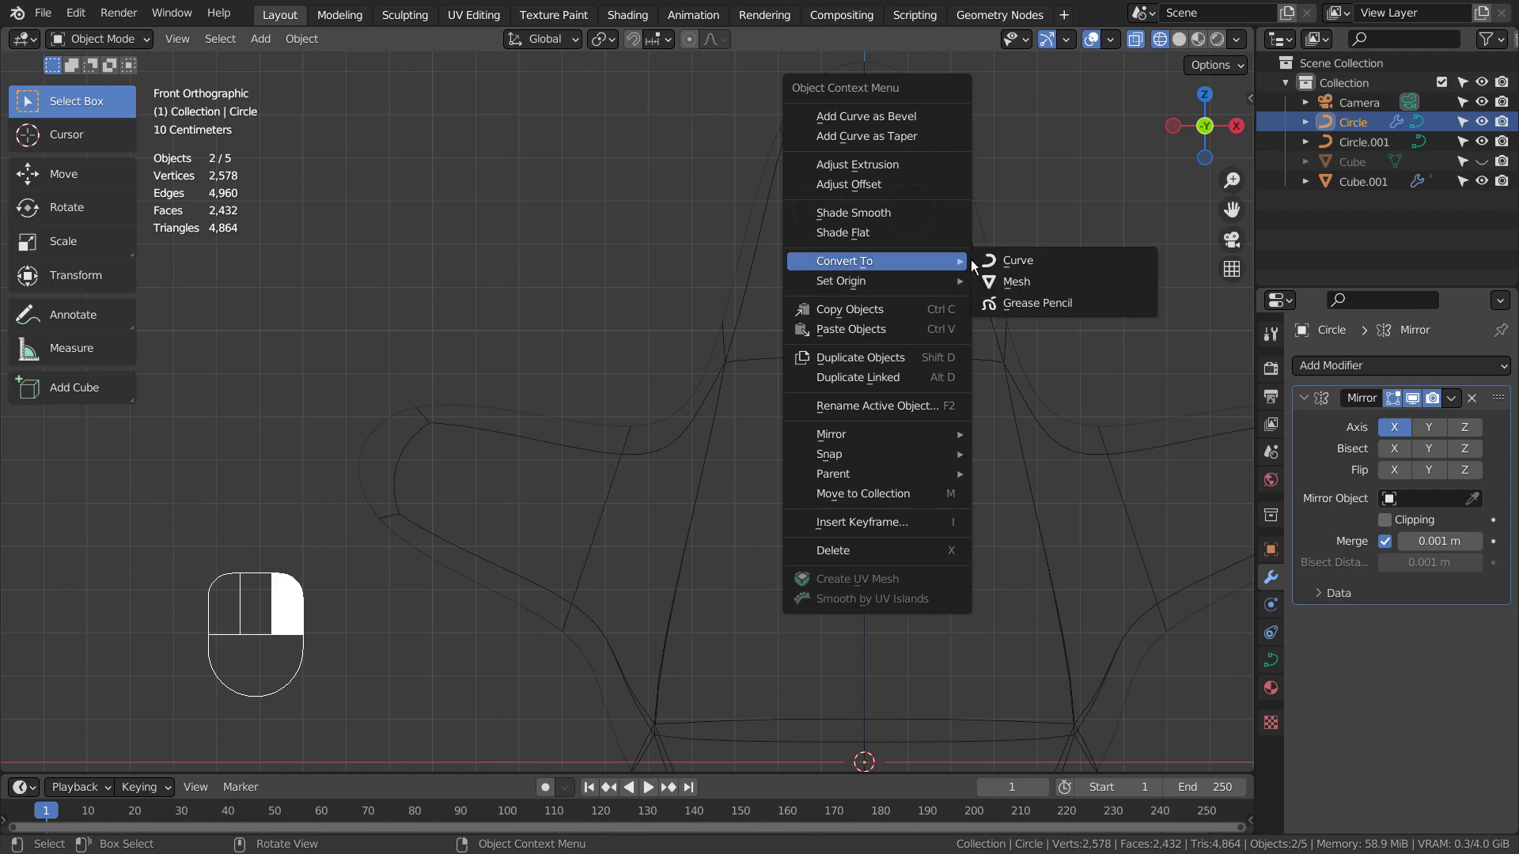
left_click(1011, 274)
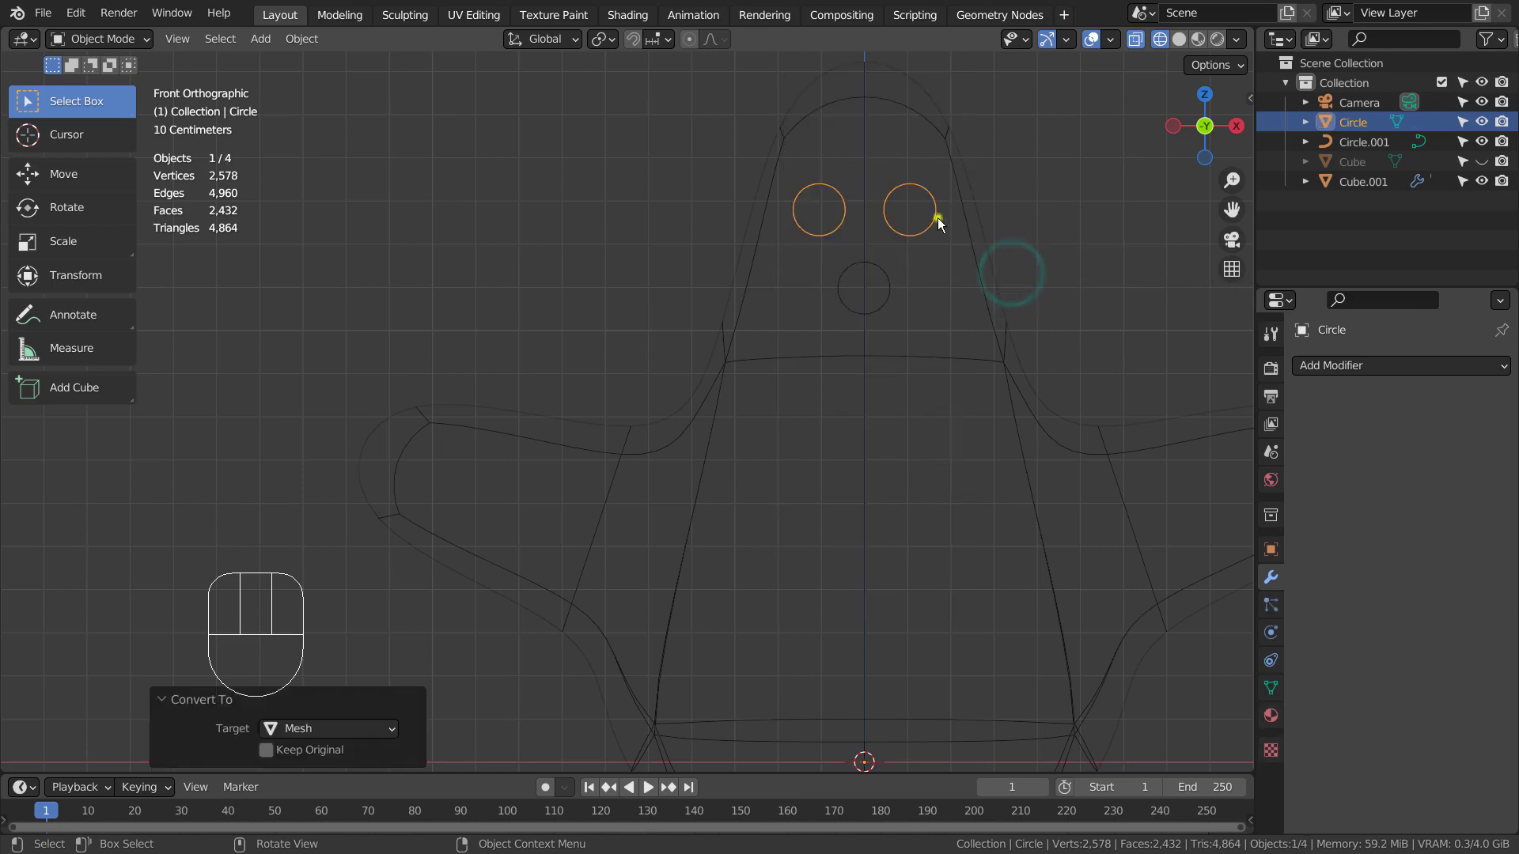
right_click(938, 217)
mouse_move(946, 219)
left_click(1020, 235)
right_click(932, 212)
left_click(1016, 215)
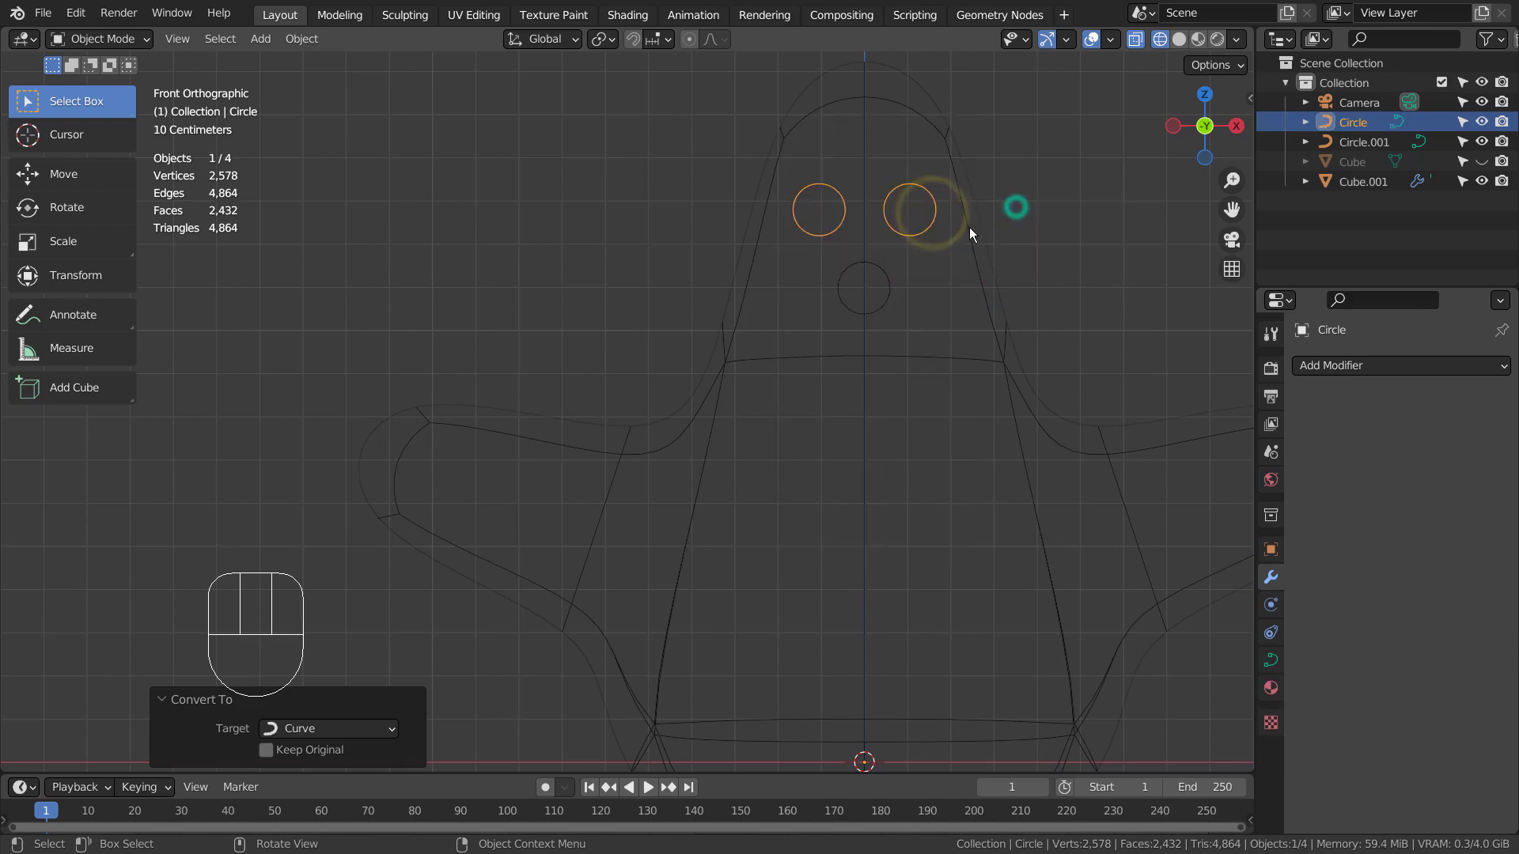
left_click(895, 277, "shift")
key("ctrl+j")
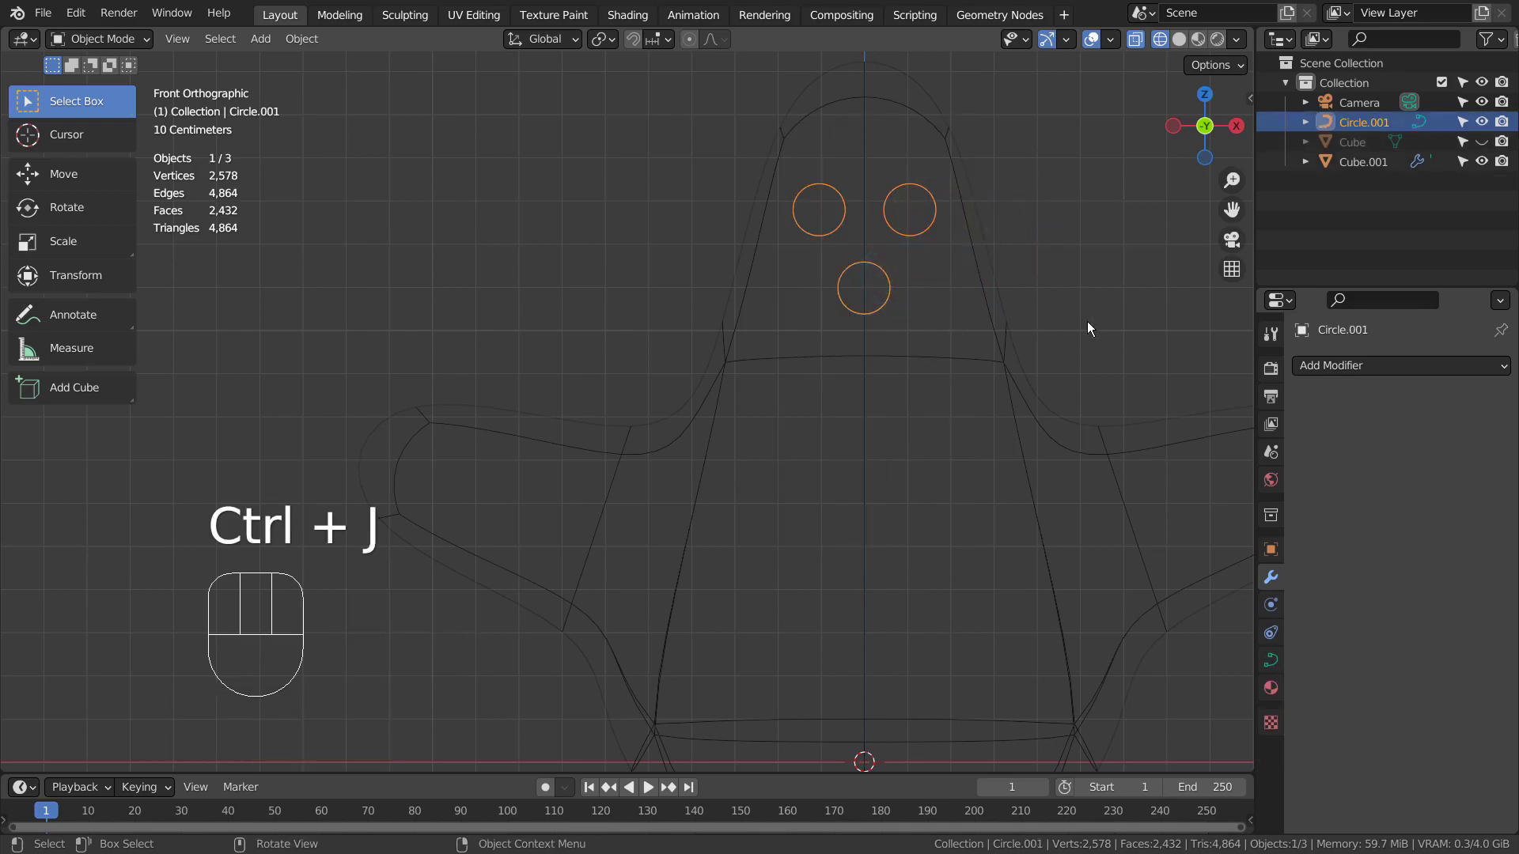
middle_click_drag(1089, 328, 939, 398, "alt")
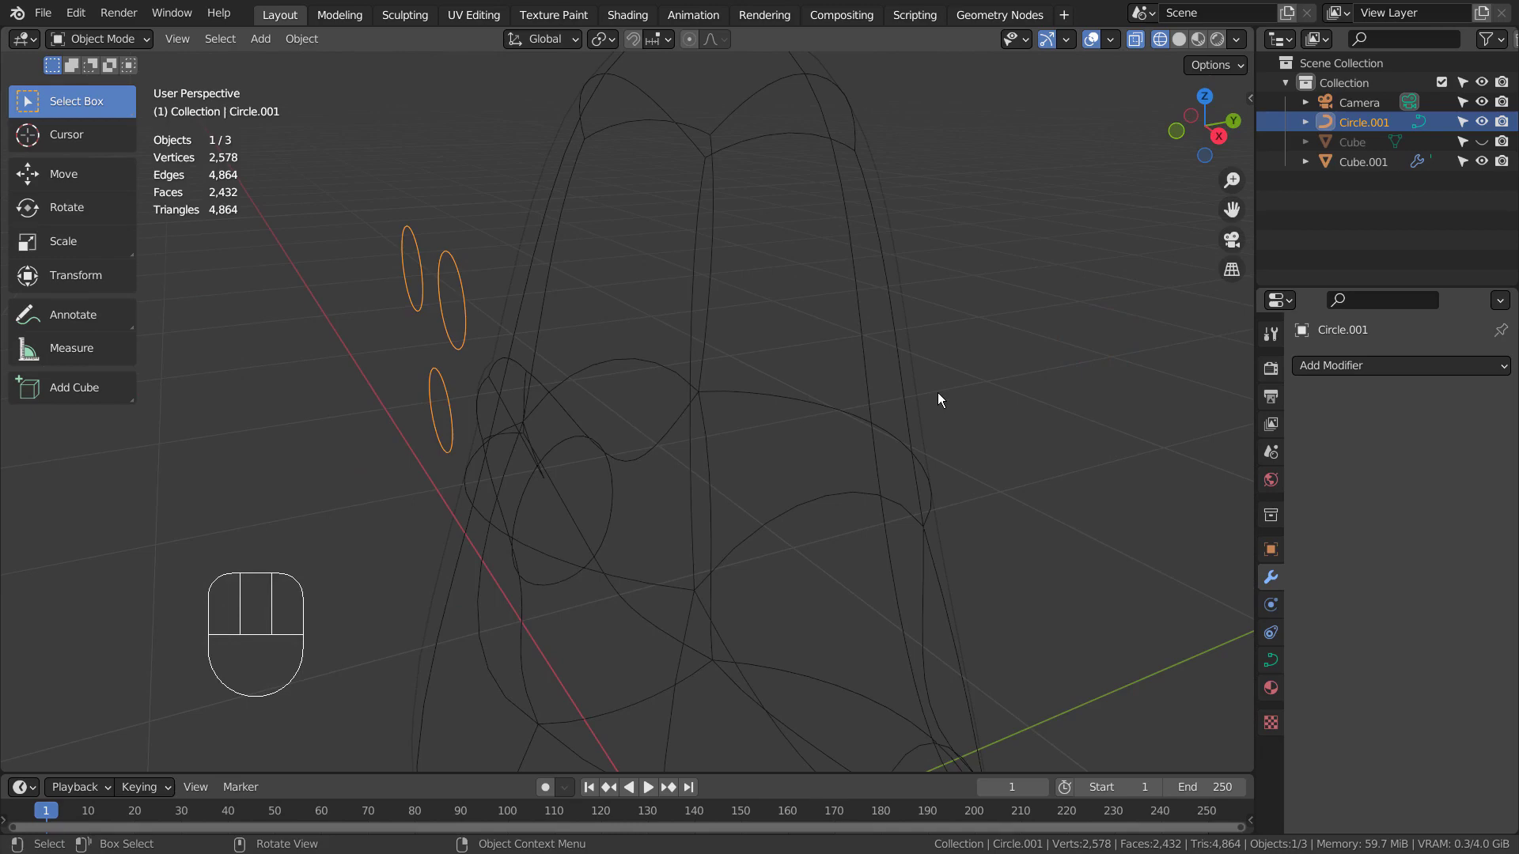
- Apply the Mirror and Subdivision modifiers on the ghost body Cube.001
left_click(714, 343, "shift")
left_click(890, 434)
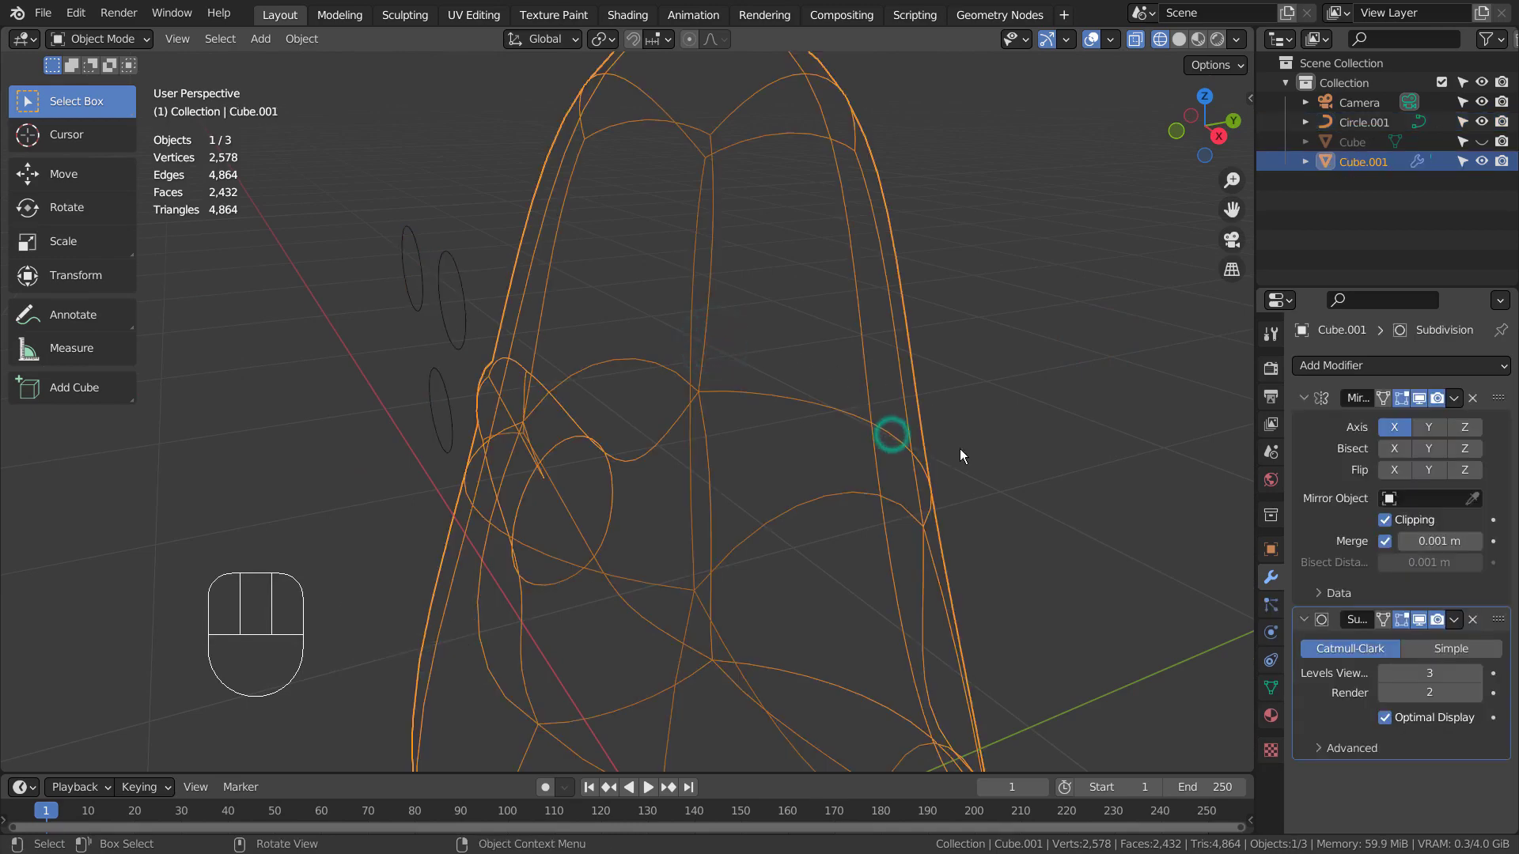
left_click(1309, 473)
left_click(1337, 688)
left_click(1337, 487)
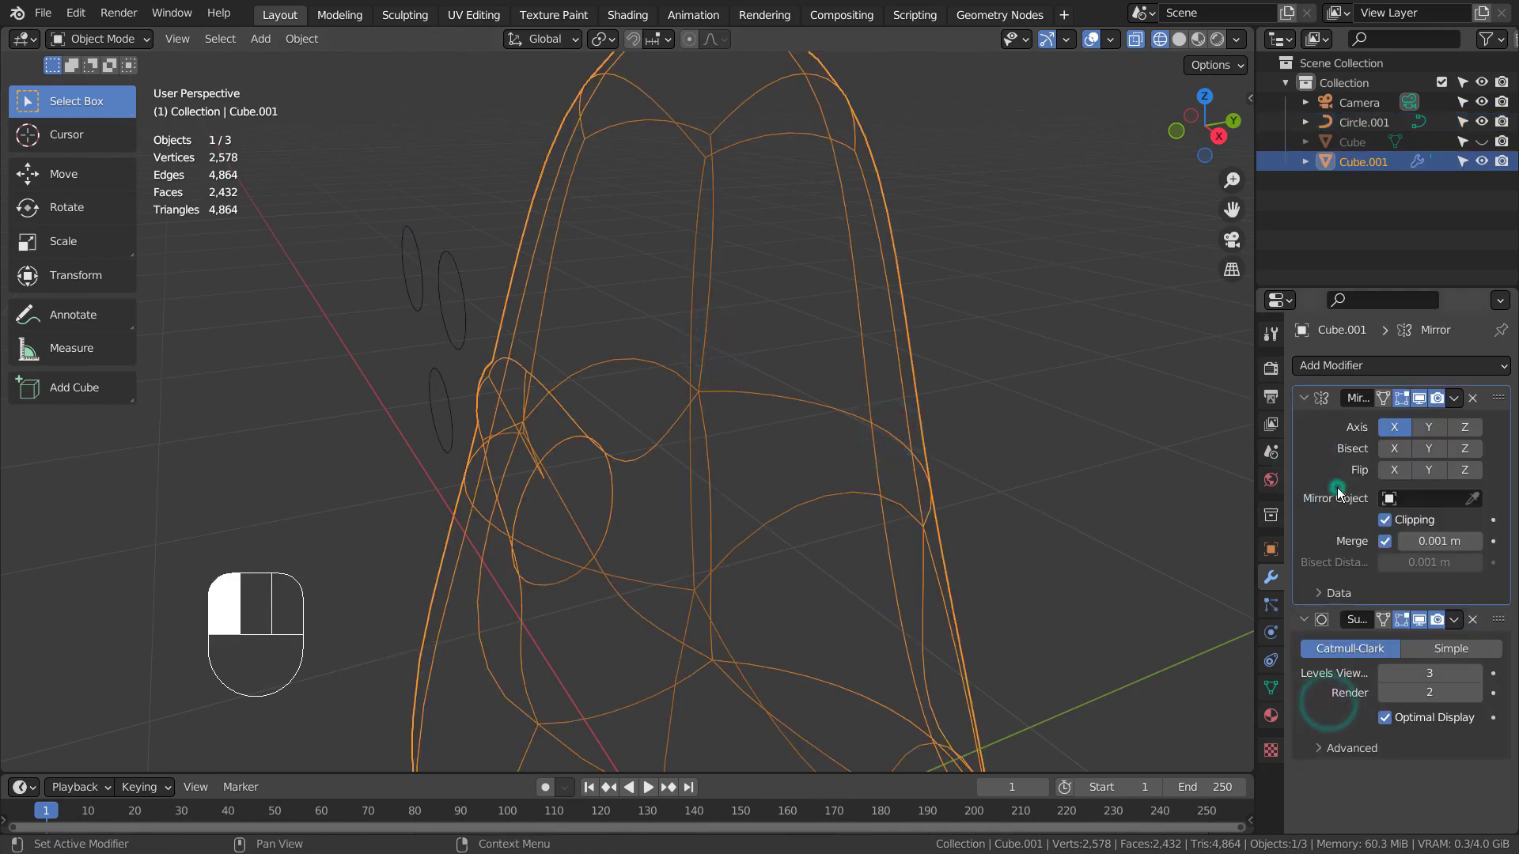
key("ctrl+a")
key("ctrl+a")
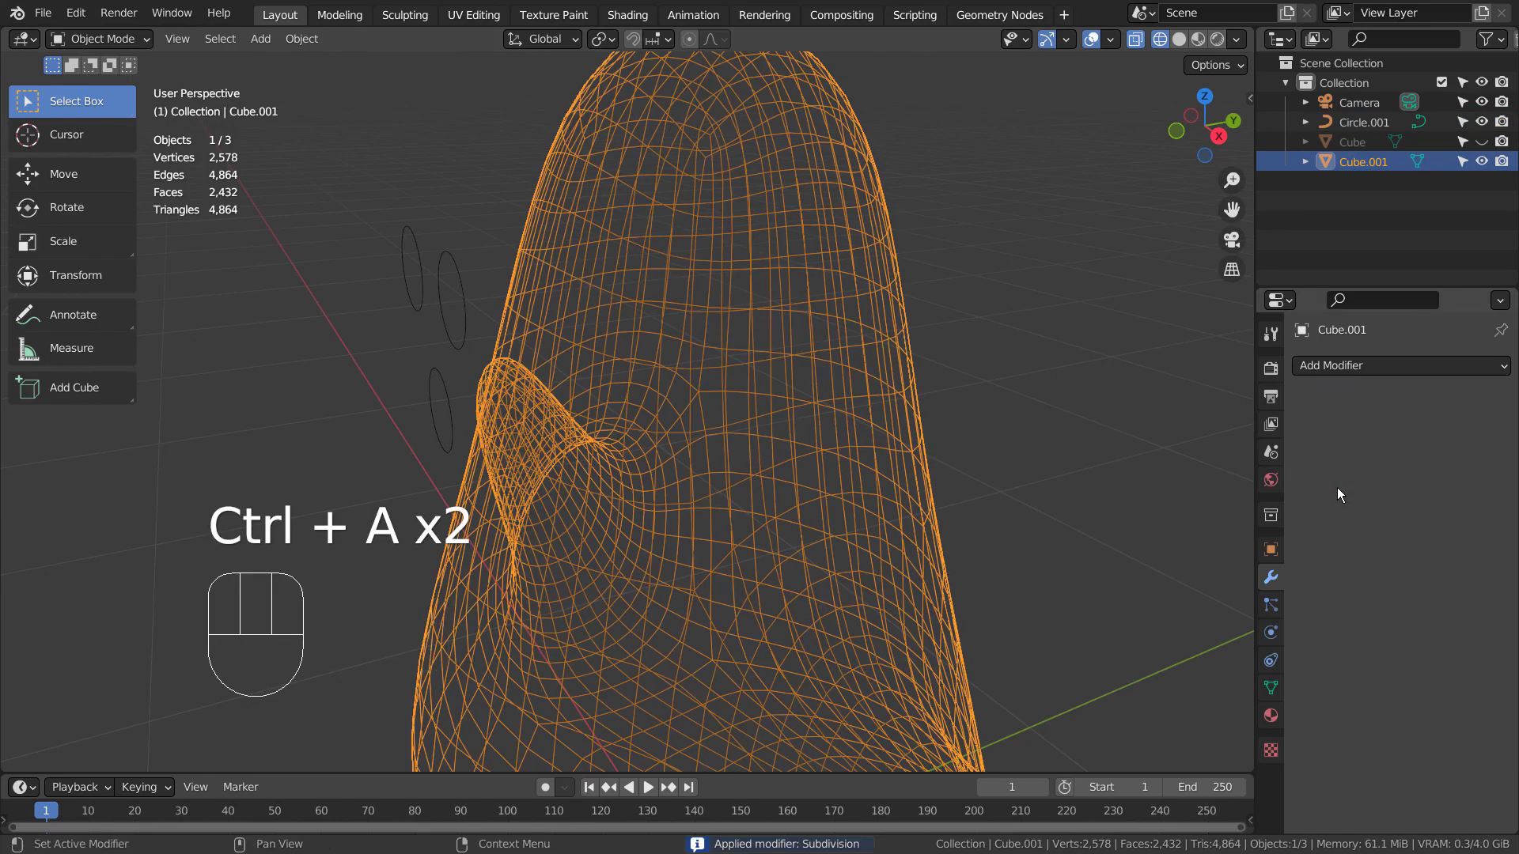
- With the circles and ghost selected, Knife Project the eye and mouth outlines onto the whole ghost mesh
left_click(418, 274)
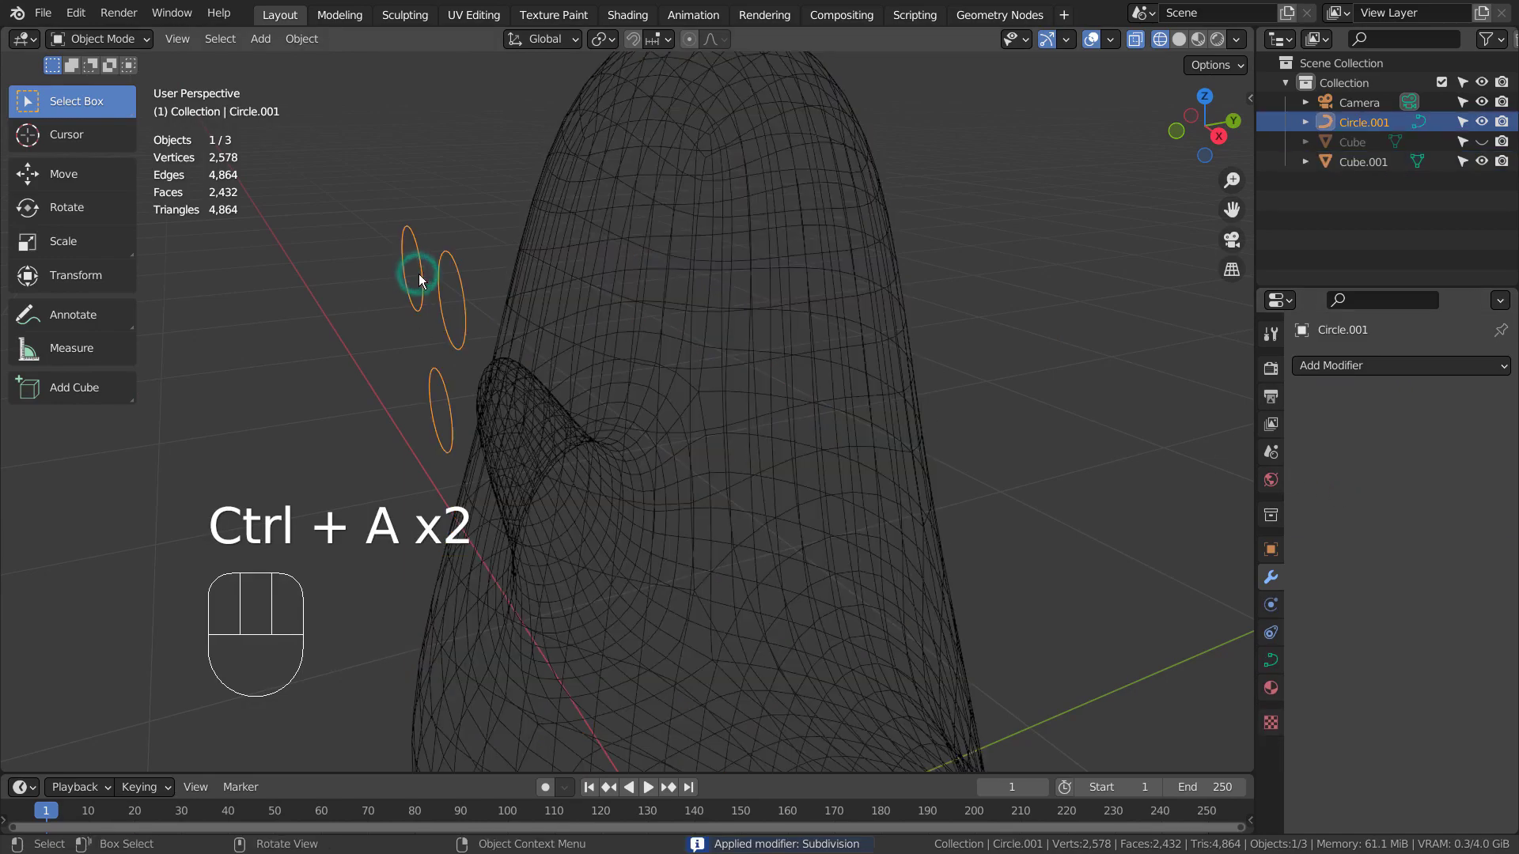
key("KP_1")
key("KP_3")
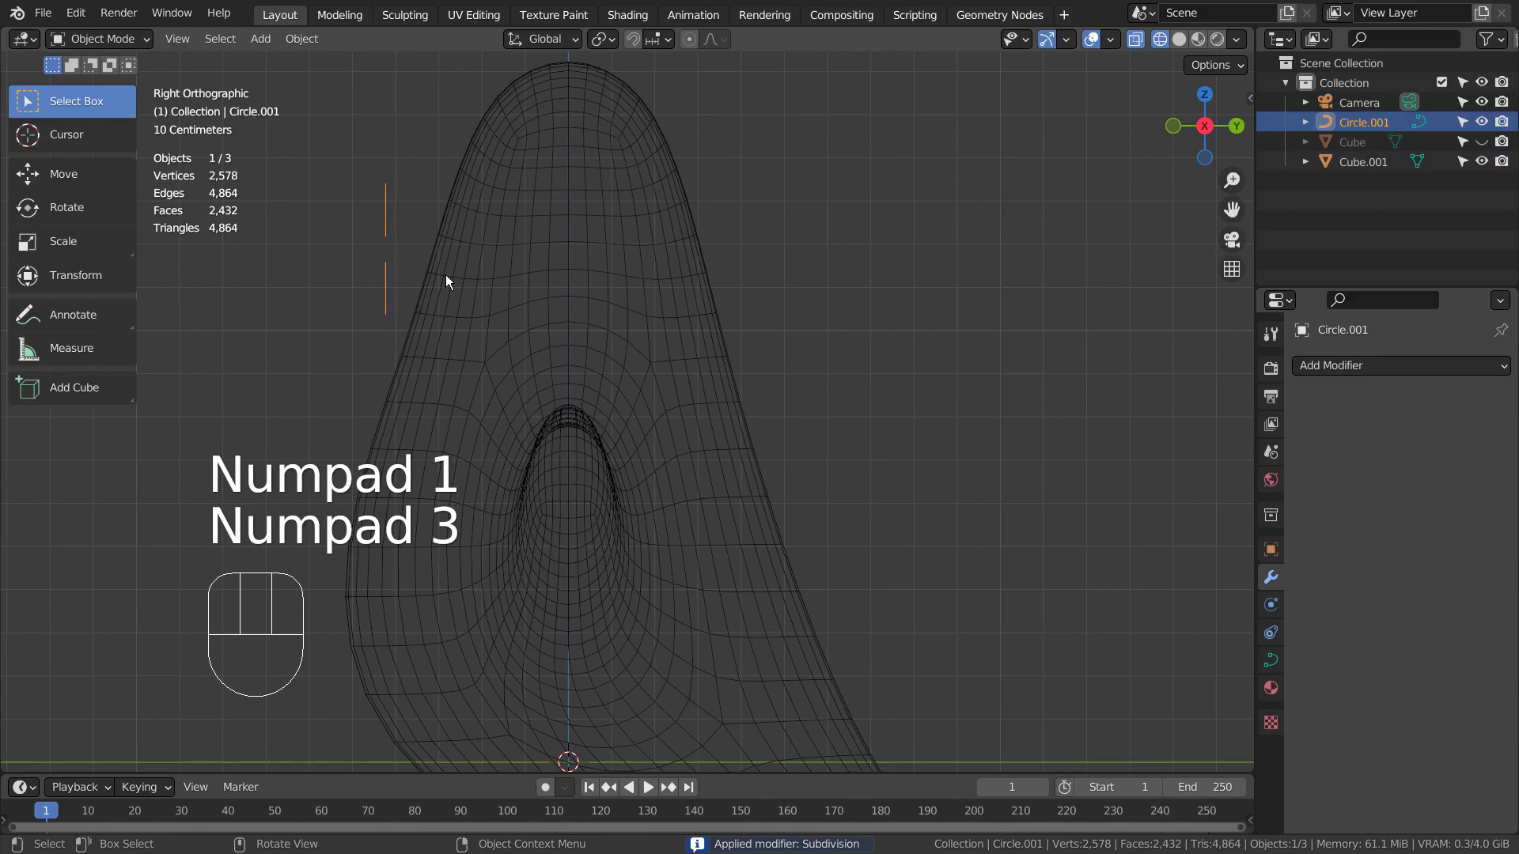
left_click(547, 249)
key("KP_1")
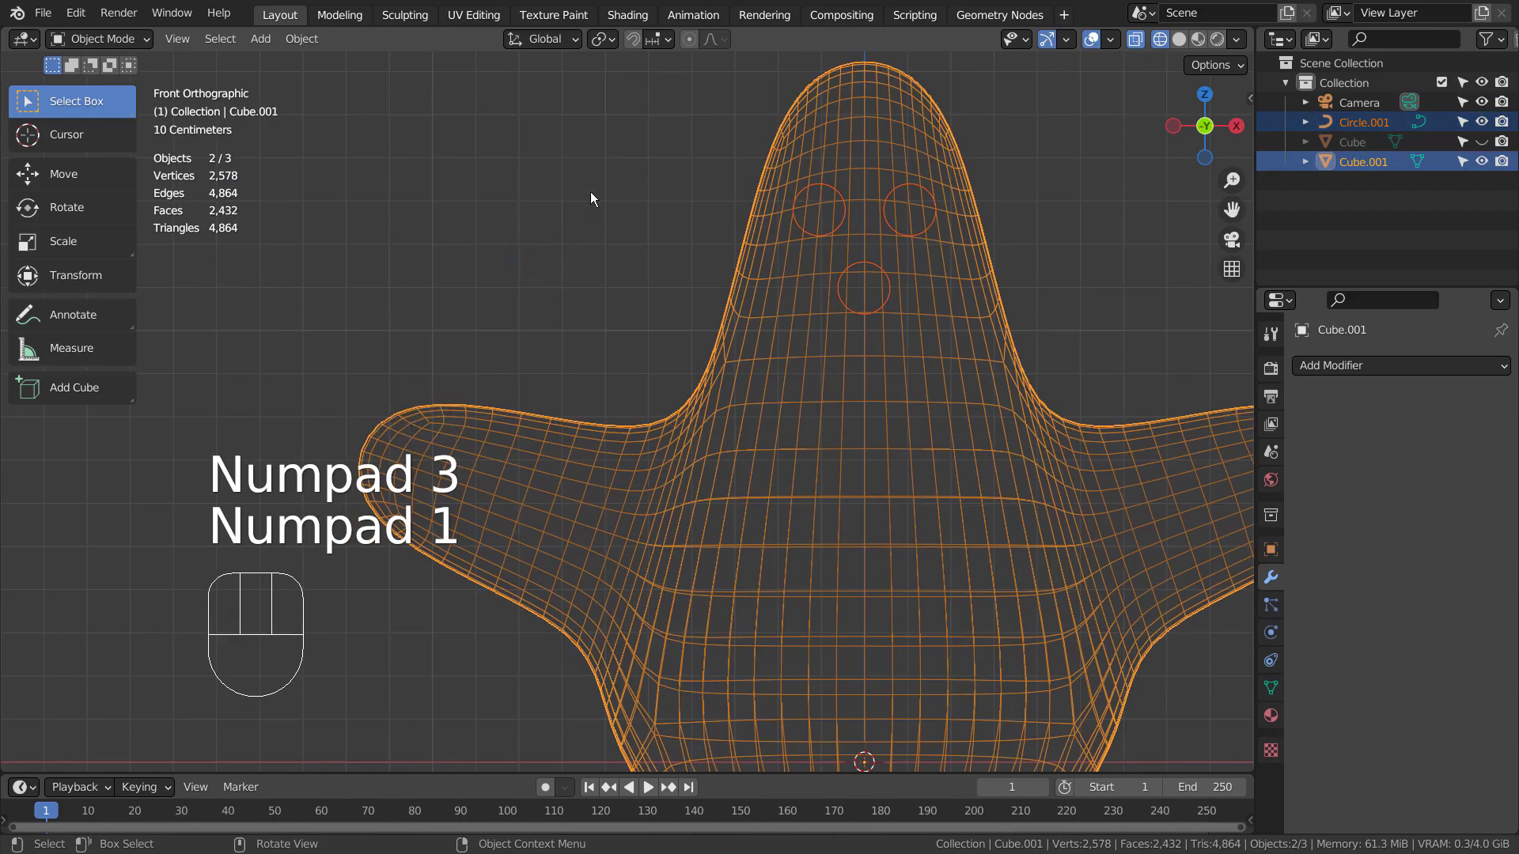
key("Tab")
key("a")
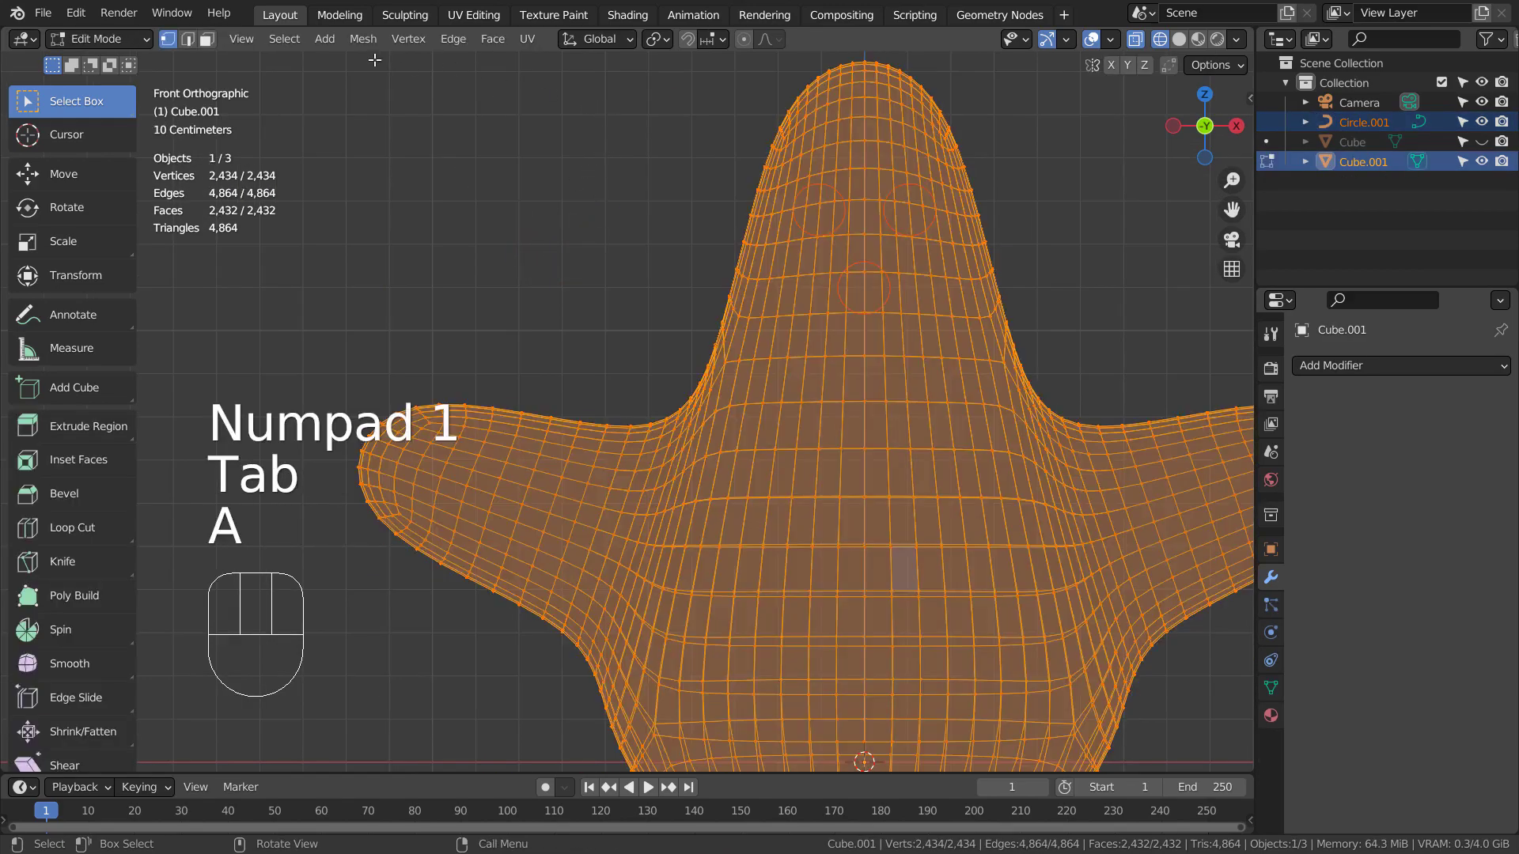
left_click(363, 38)
left_click(424, 265)
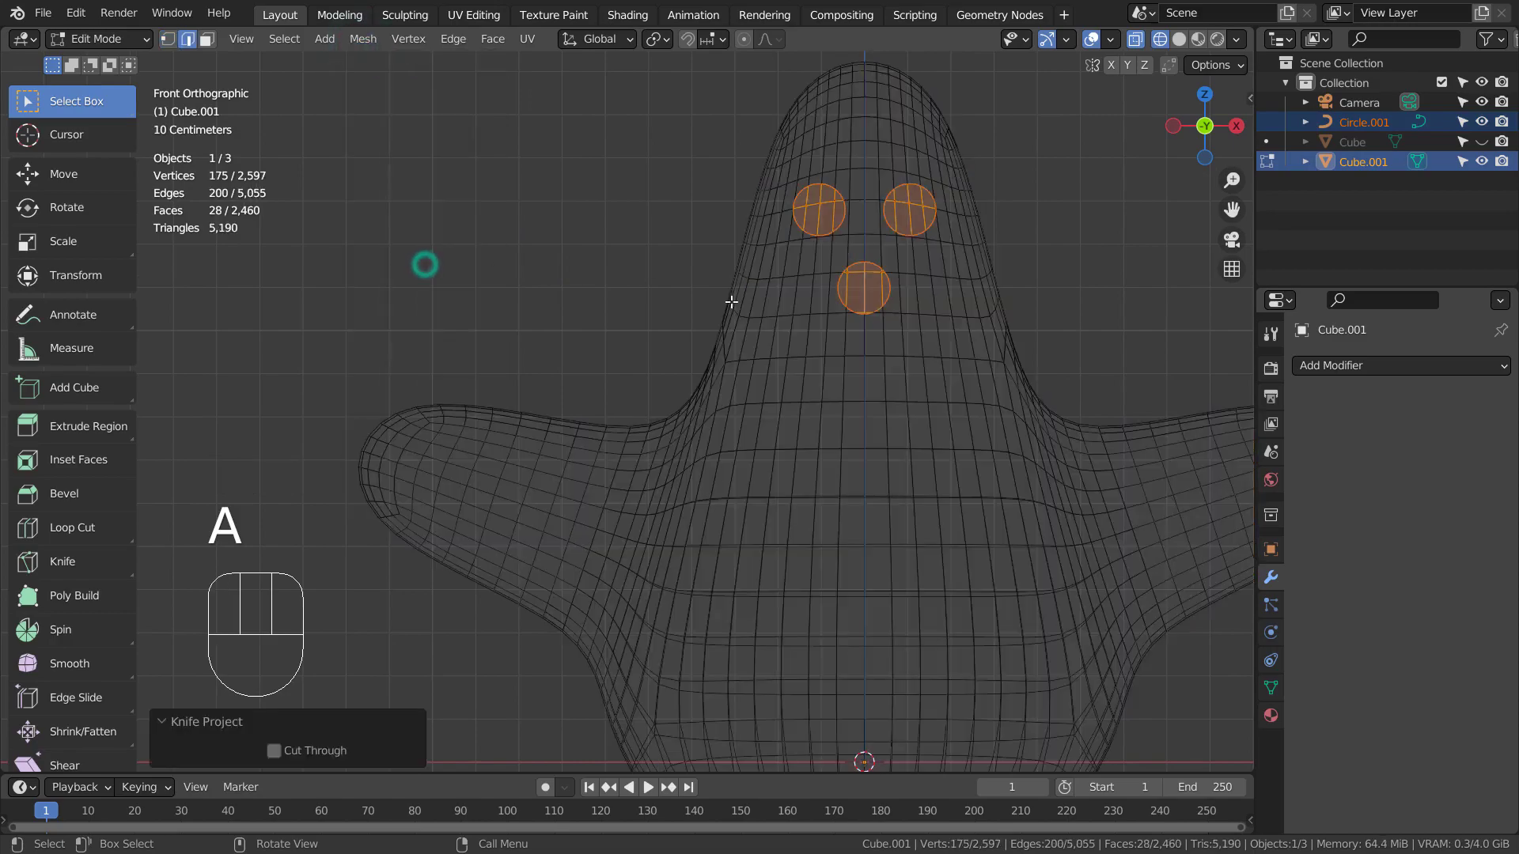
middle_click_drag(731, 302, 879, 406, "alt")
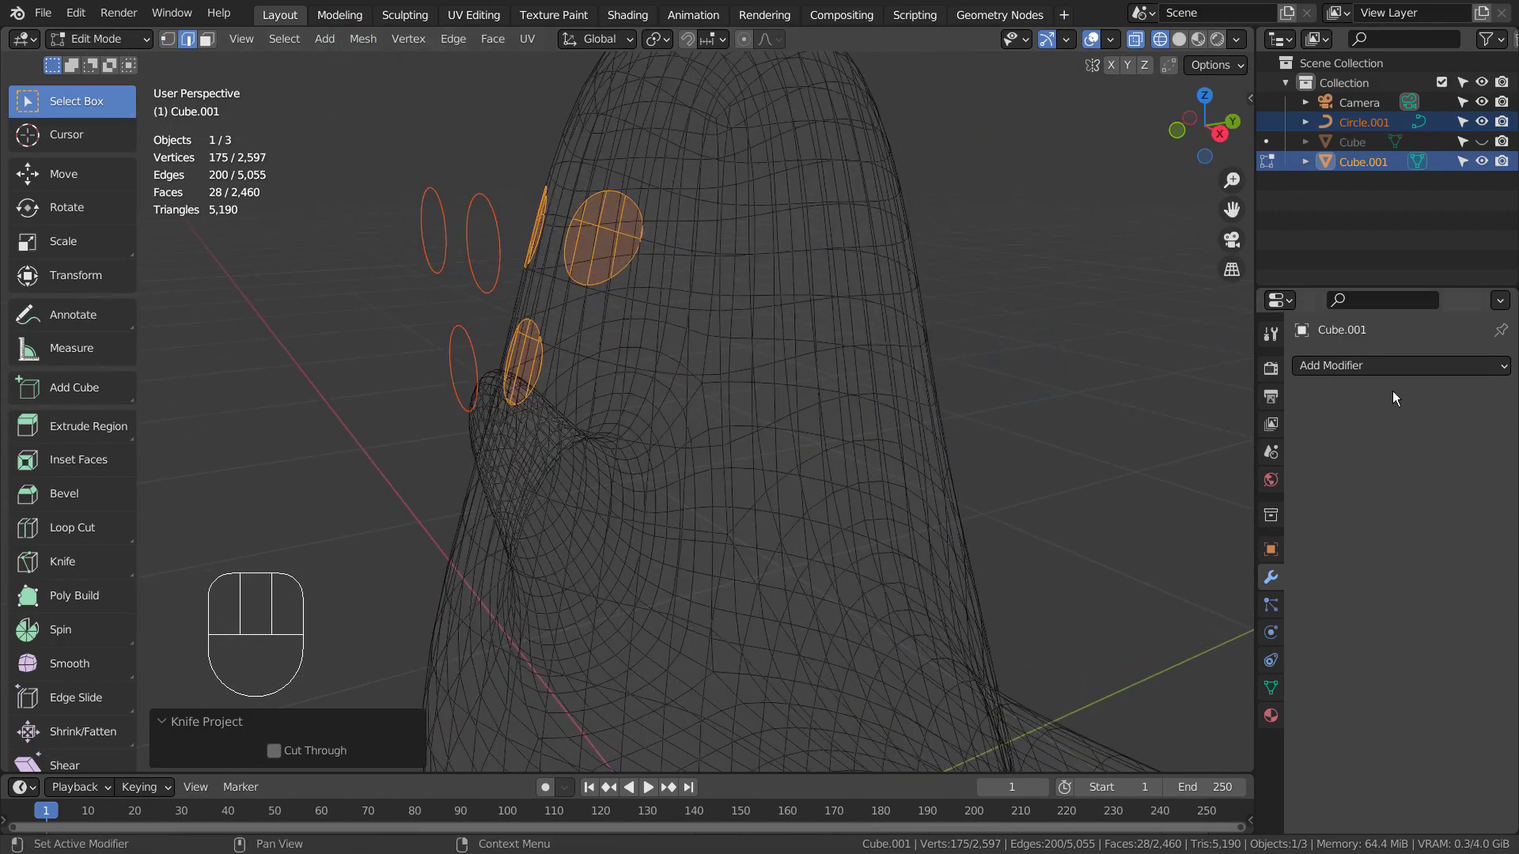
- Keep the light blue Material in the first slot and add a second slot with a new black material
left_click(1271, 715)
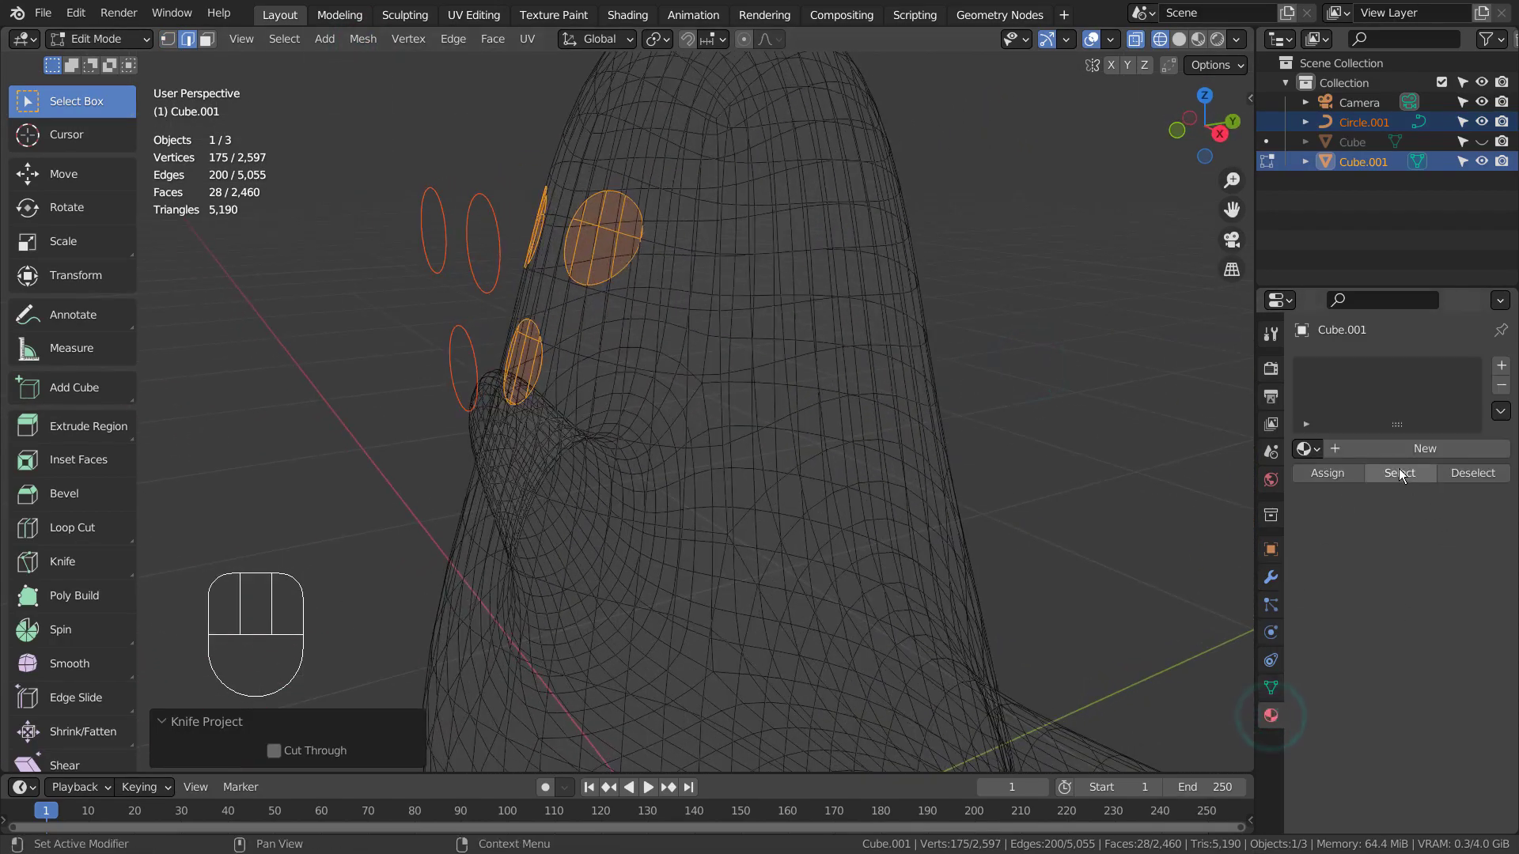
left_click(1380, 452)
left_click(1307, 449)
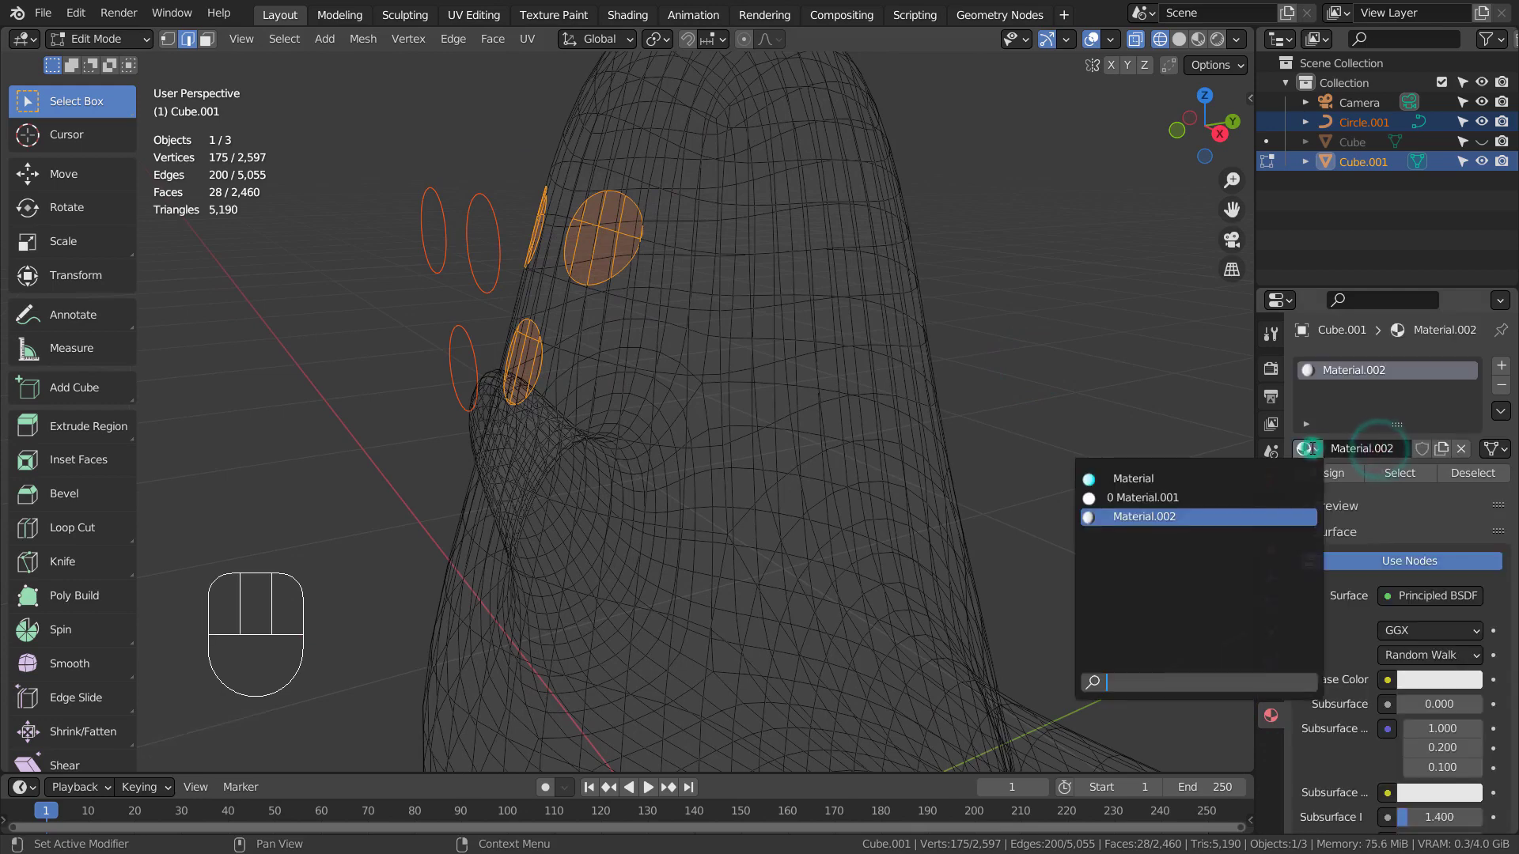
left_click(1264, 480)
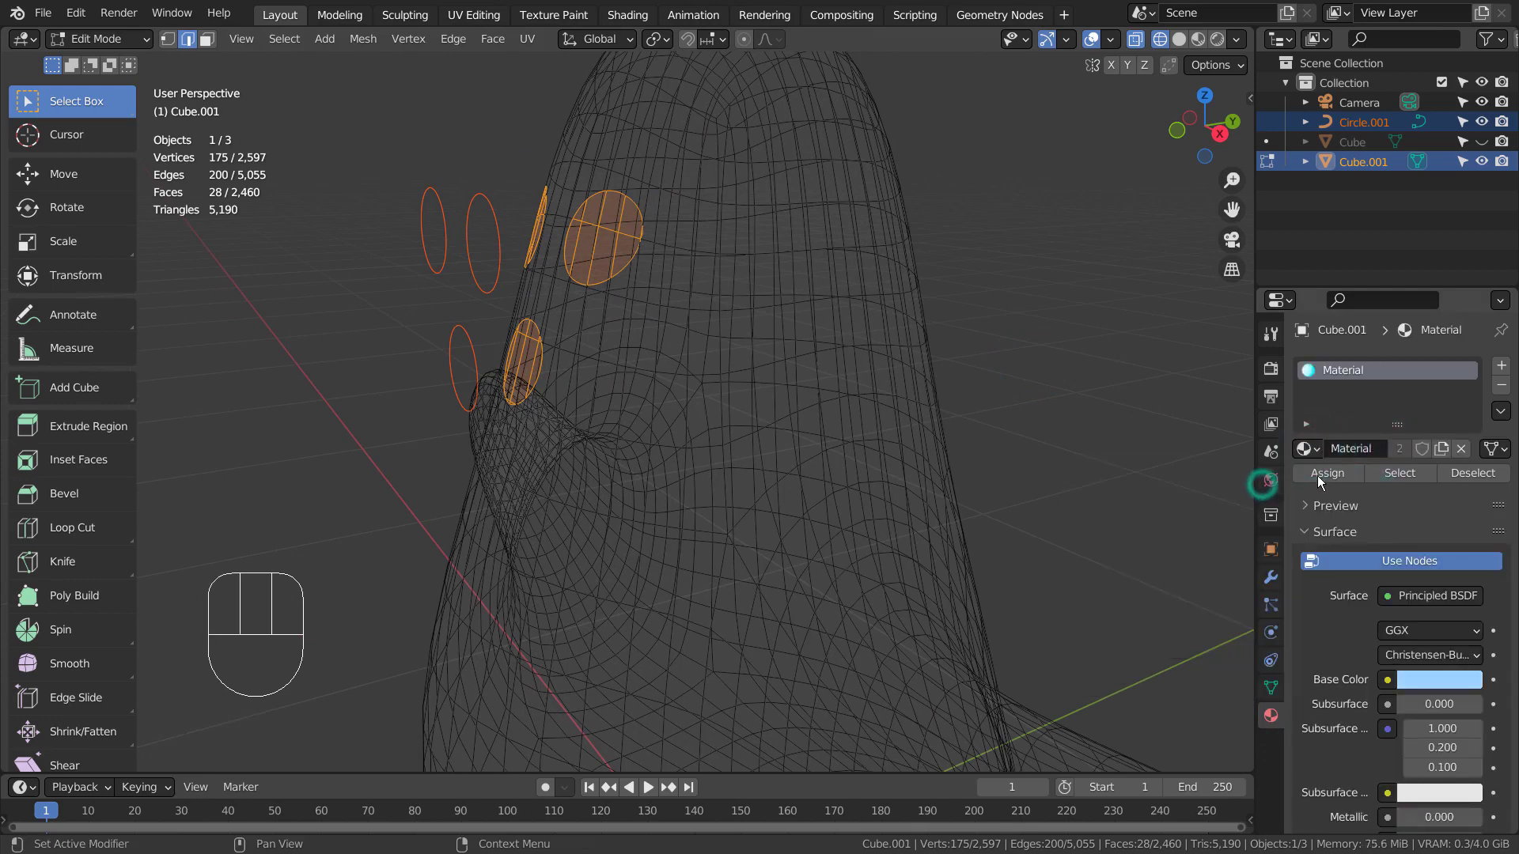
left_click(1502, 365)
left_click(1397, 489)
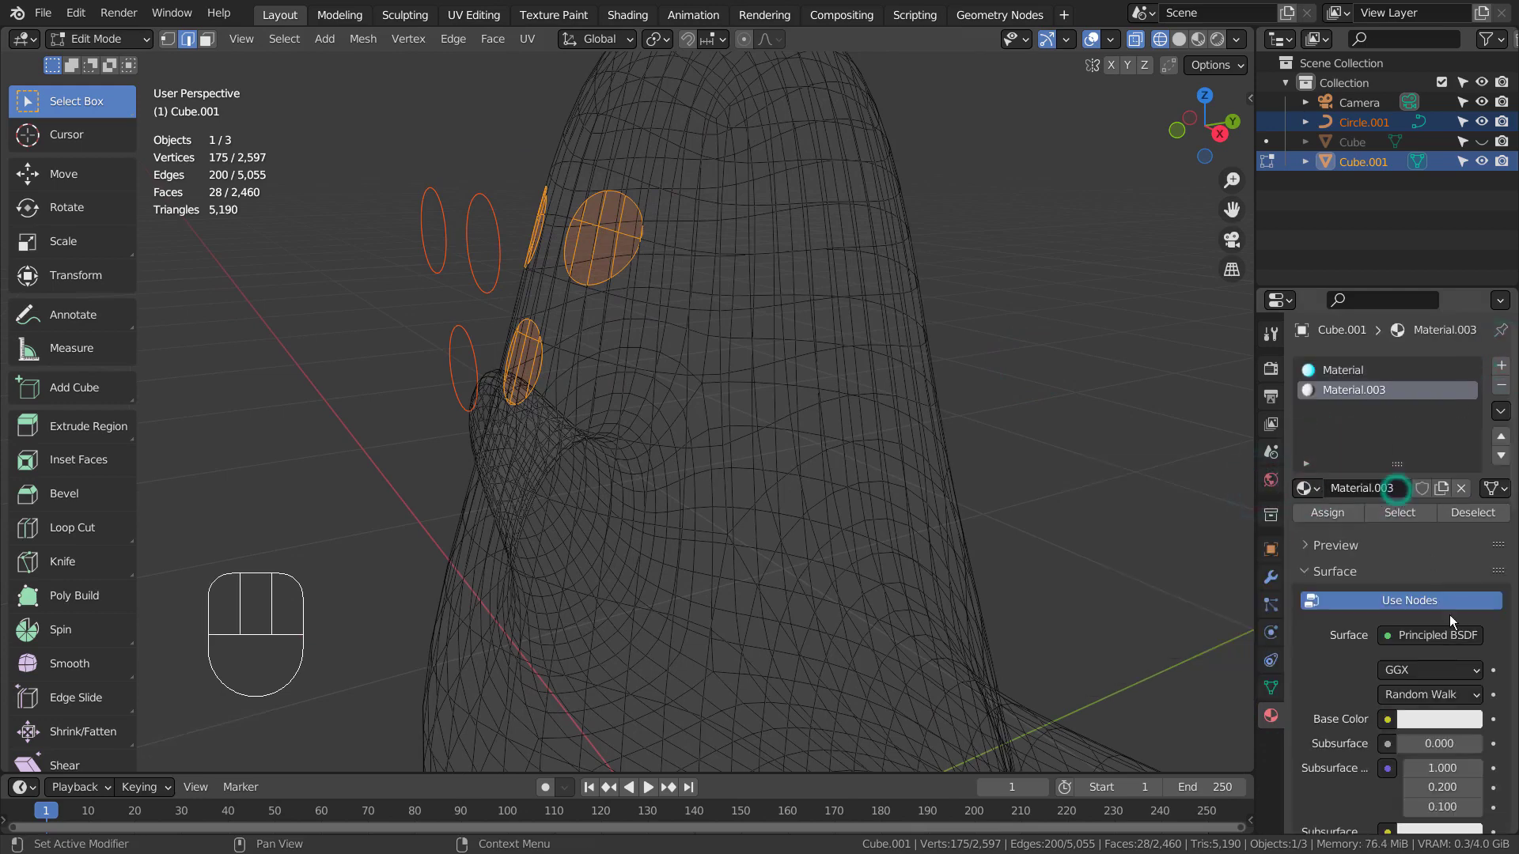
left_click(1440, 722)
left_click_drag(1468, 512, 1467, 581)
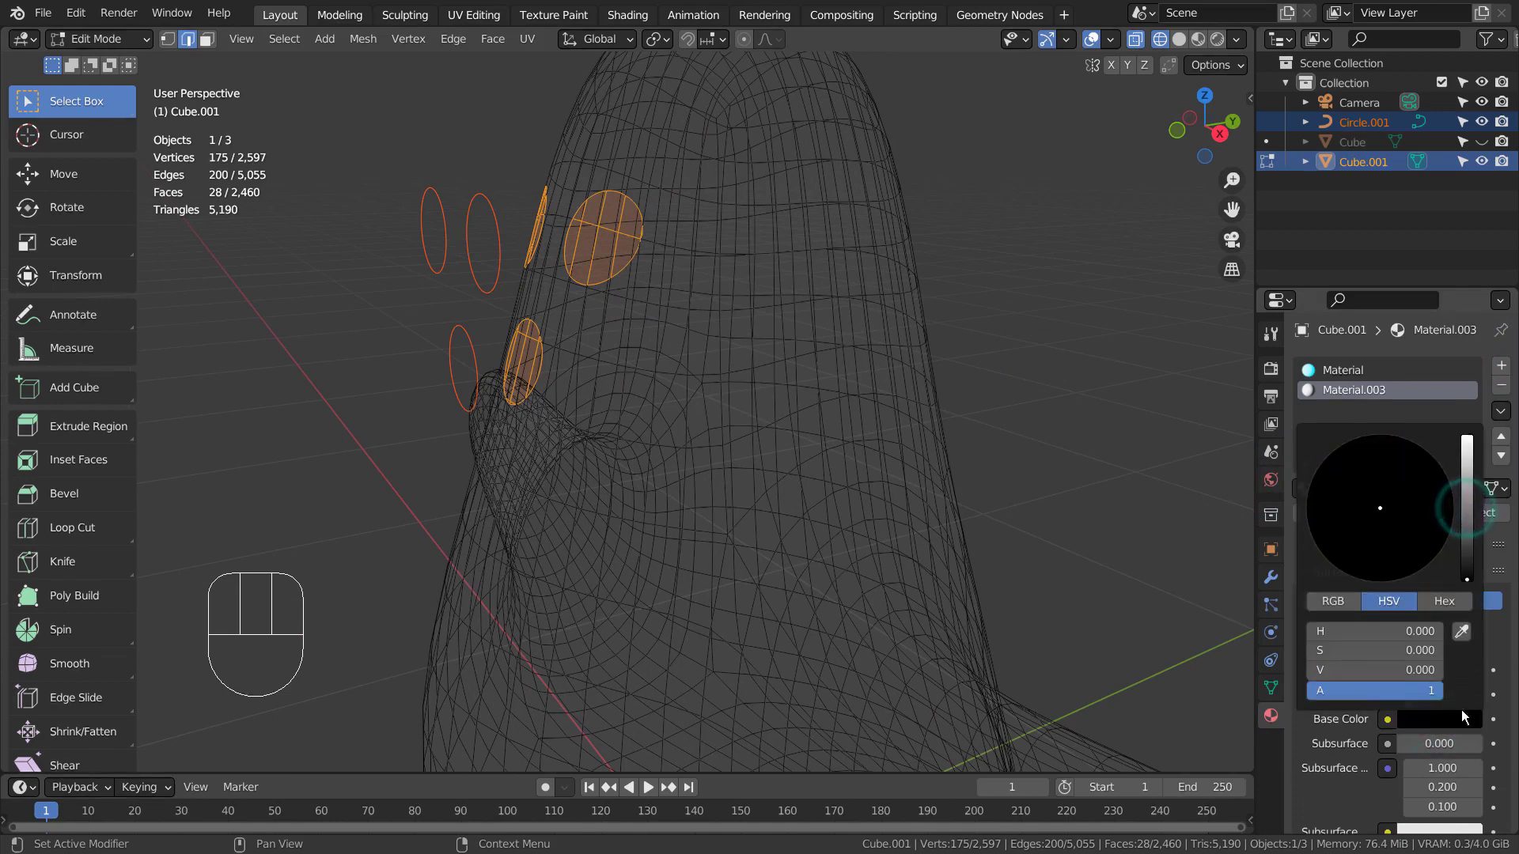
scroll(1459, 686, "down", 5)
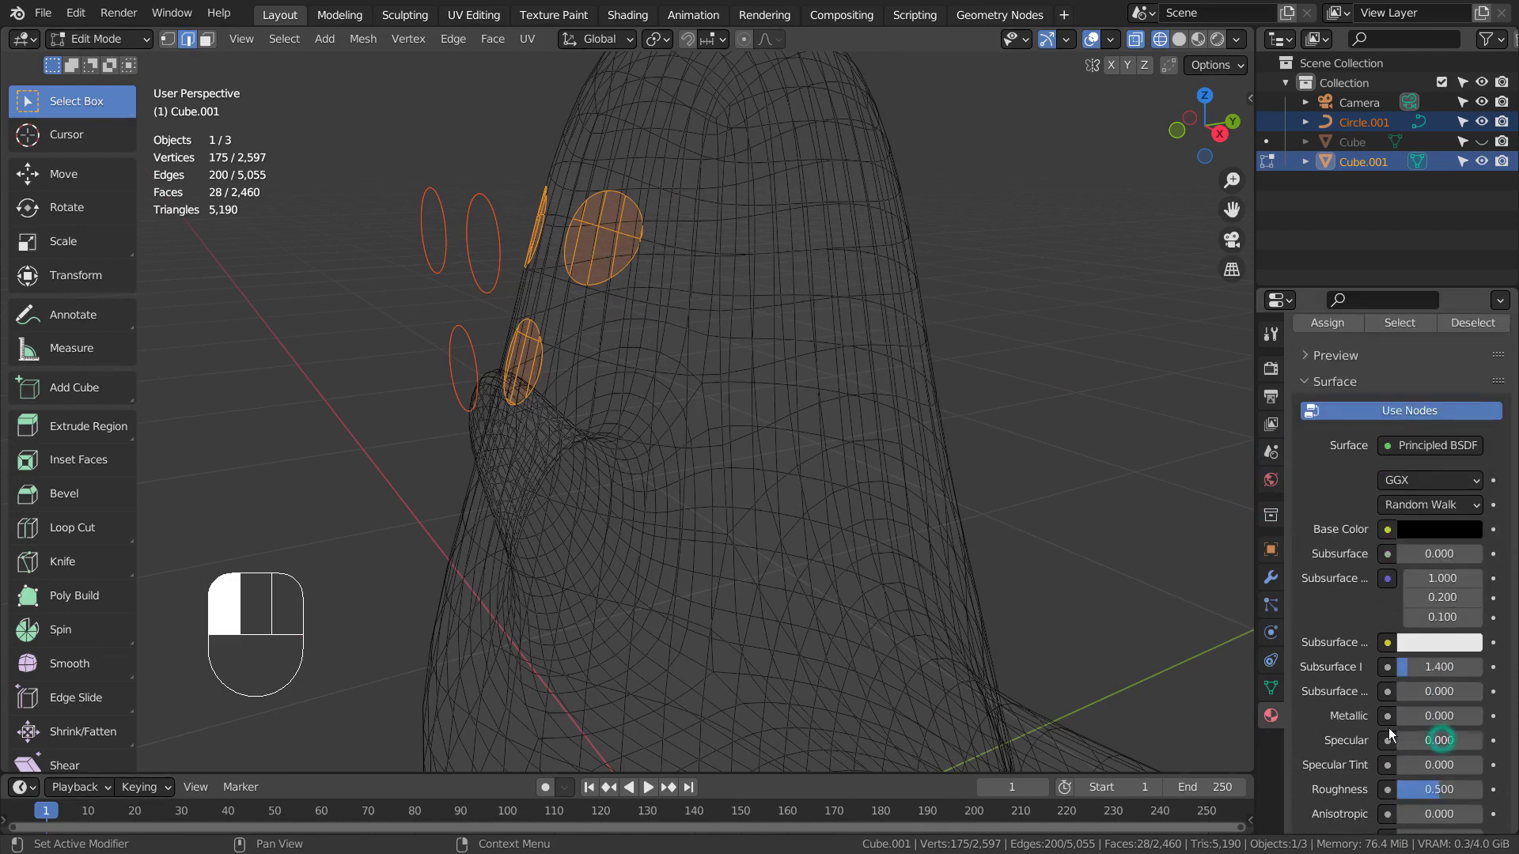
scroll(1346, 400, "up", 4)
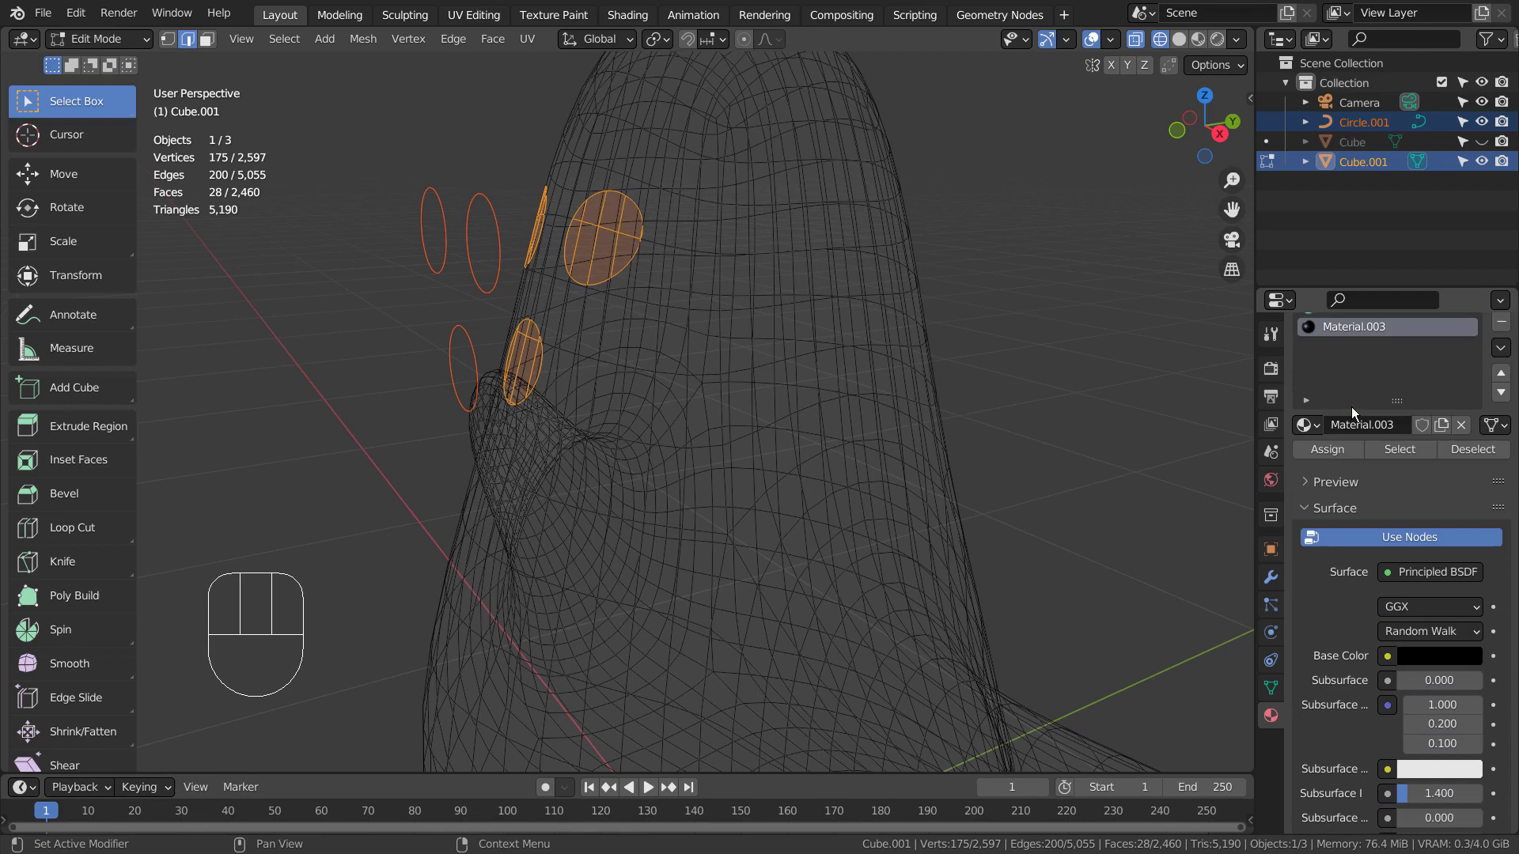
- Assign black Material.003 to the eye and mouth faces, then delete the leftover Circle.001 object
left_click(1327, 448)
left_click(1198, 39)
left_click(1110, 269)
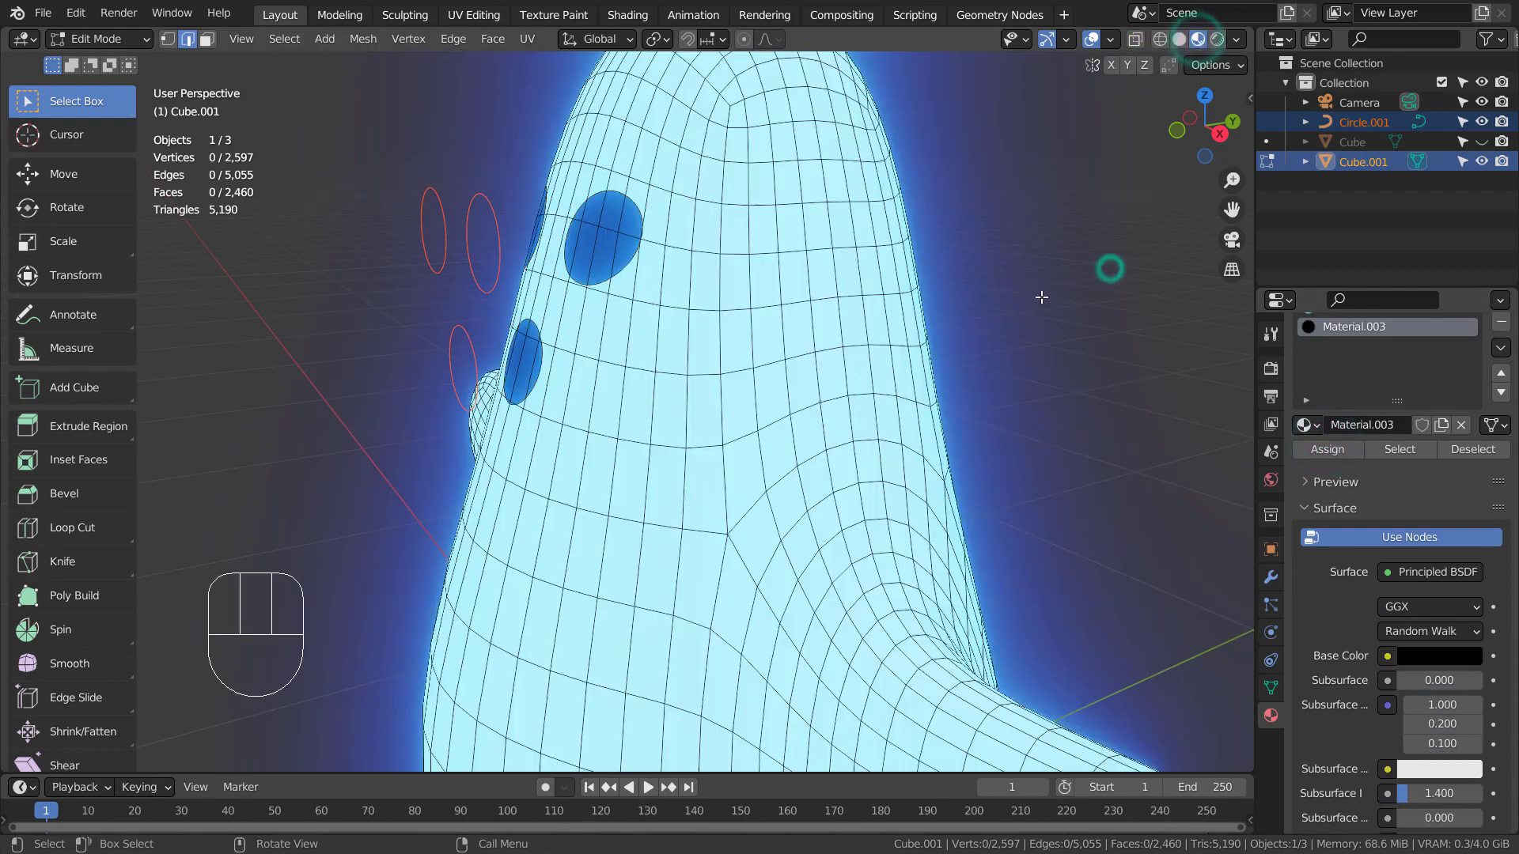
key("Tab")
left_click(459, 233)
key("x")
left_click(461, 235)
middle_click_drag(462, 238, 994, 576, "alt")
scroll(766, 414, "down", 5)
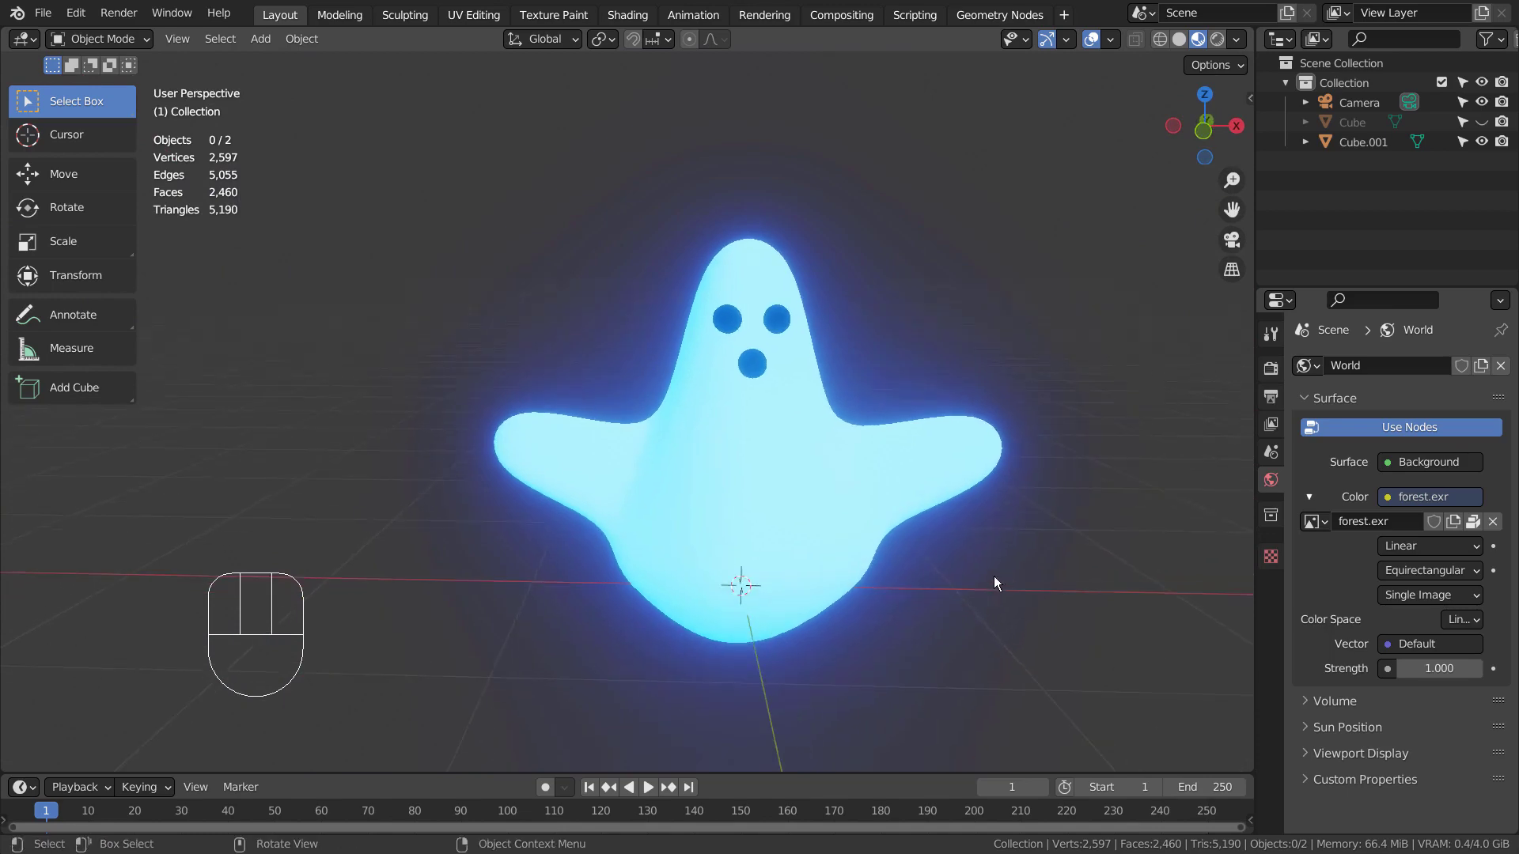
- Edit the ghost mesh in front orthographic view with vertex select and see-through wireframe
key("Tab")
key("KP_1")
left_click(847, 515)
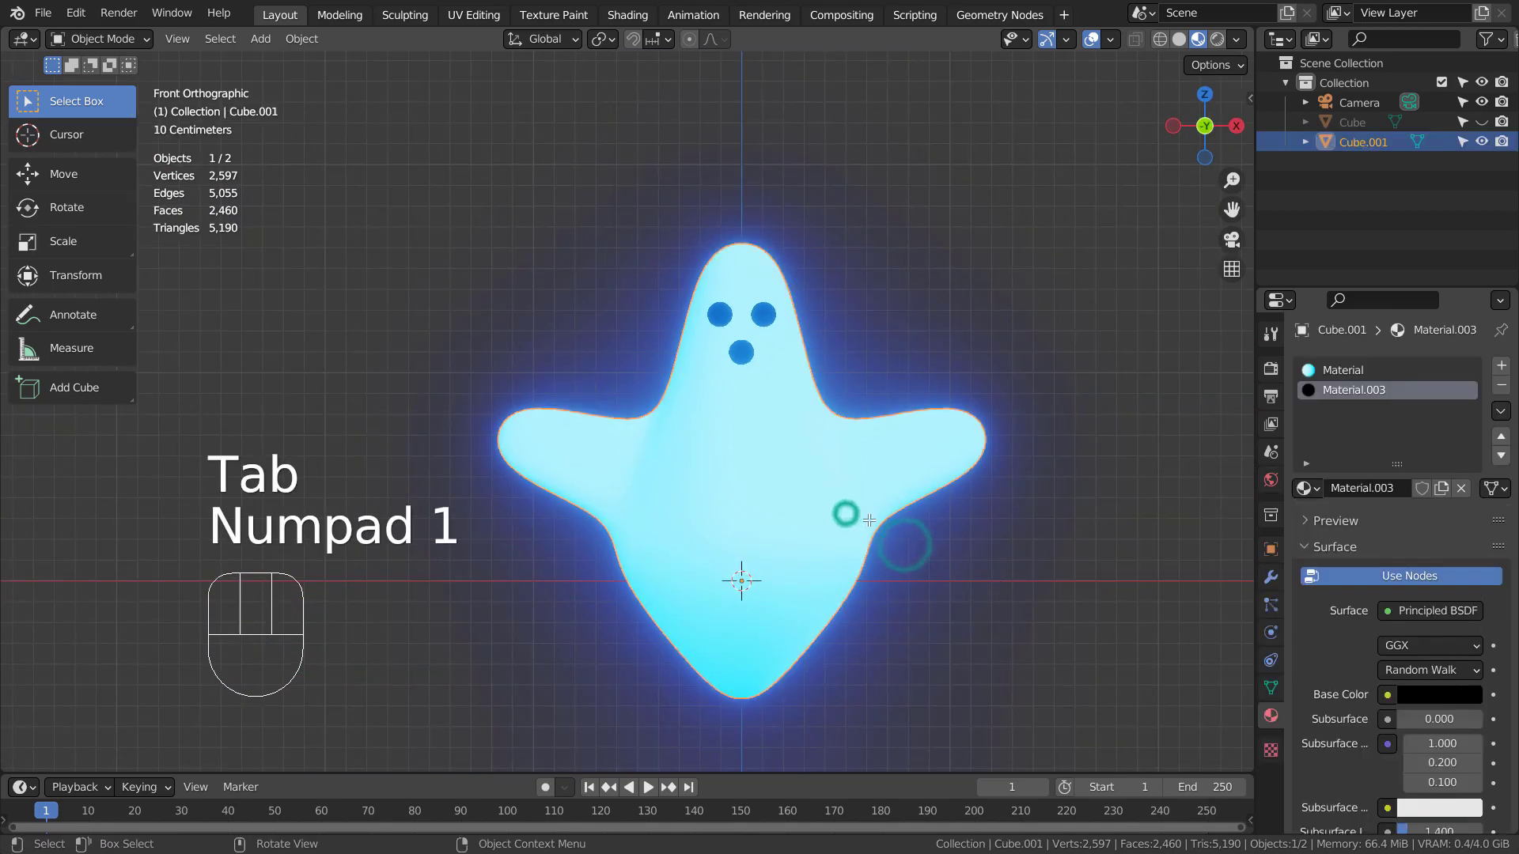
key("Tab")
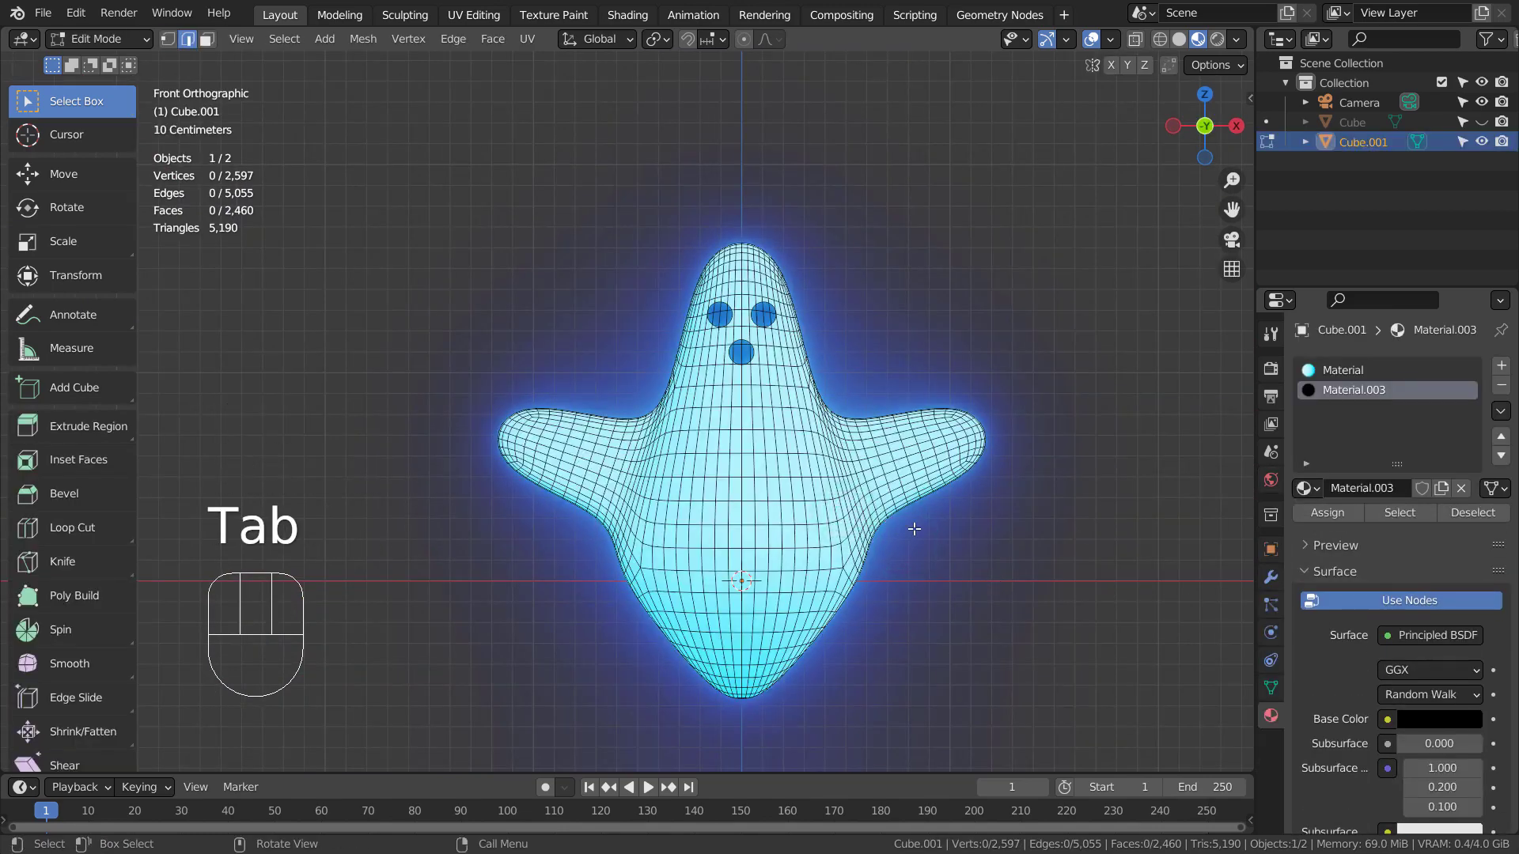
key("1")
left_click(936, 548)
key("shift+z")
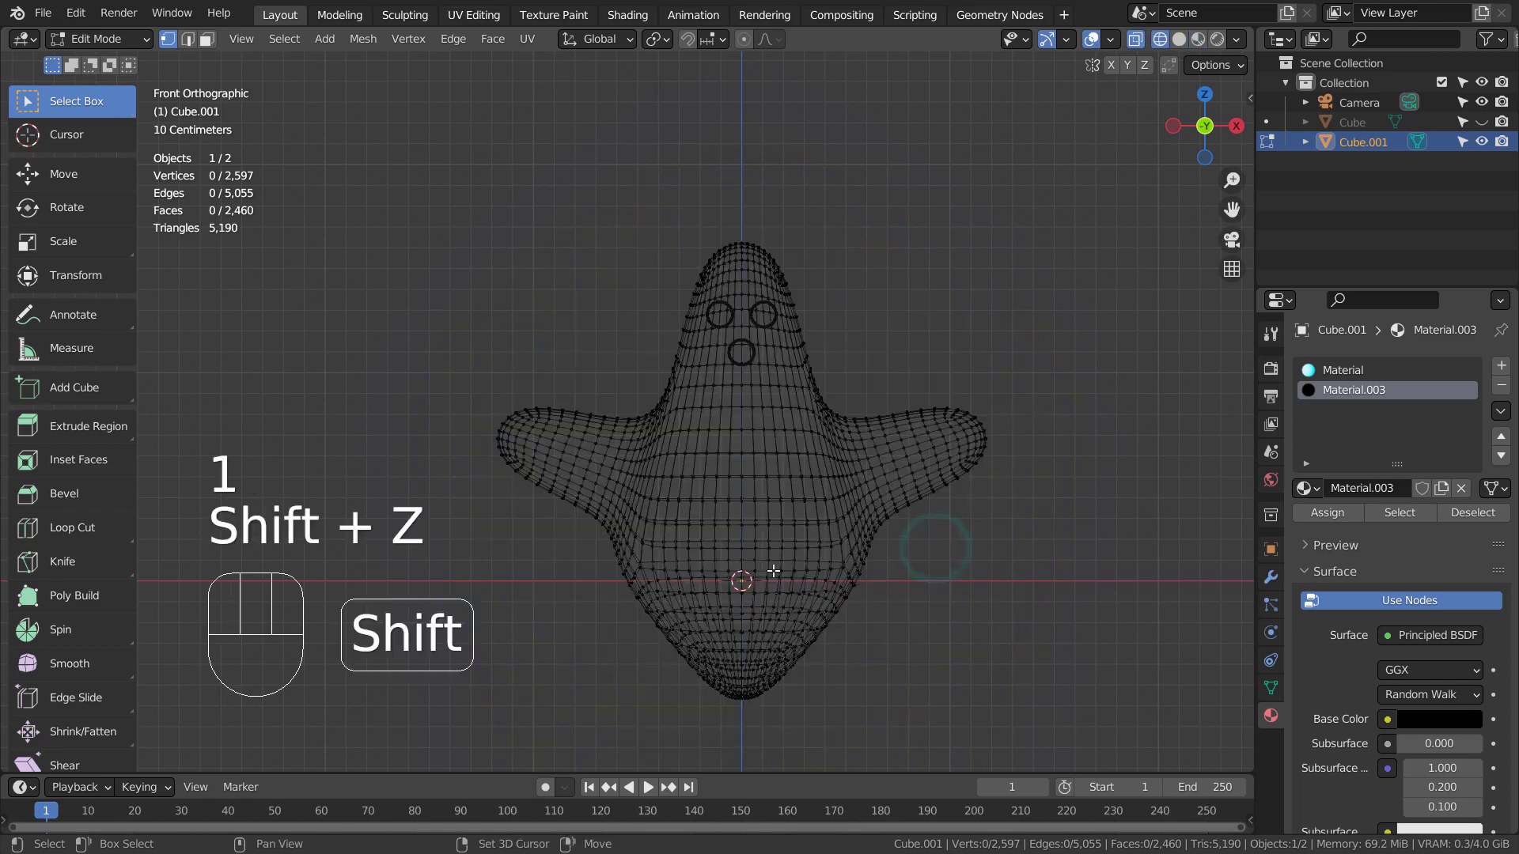
left_click(1013, 578)
- Box-select the vertices on the ghost's lower left and lower right sides
key("b")
left_click_drag(589, 532, 632, 571)
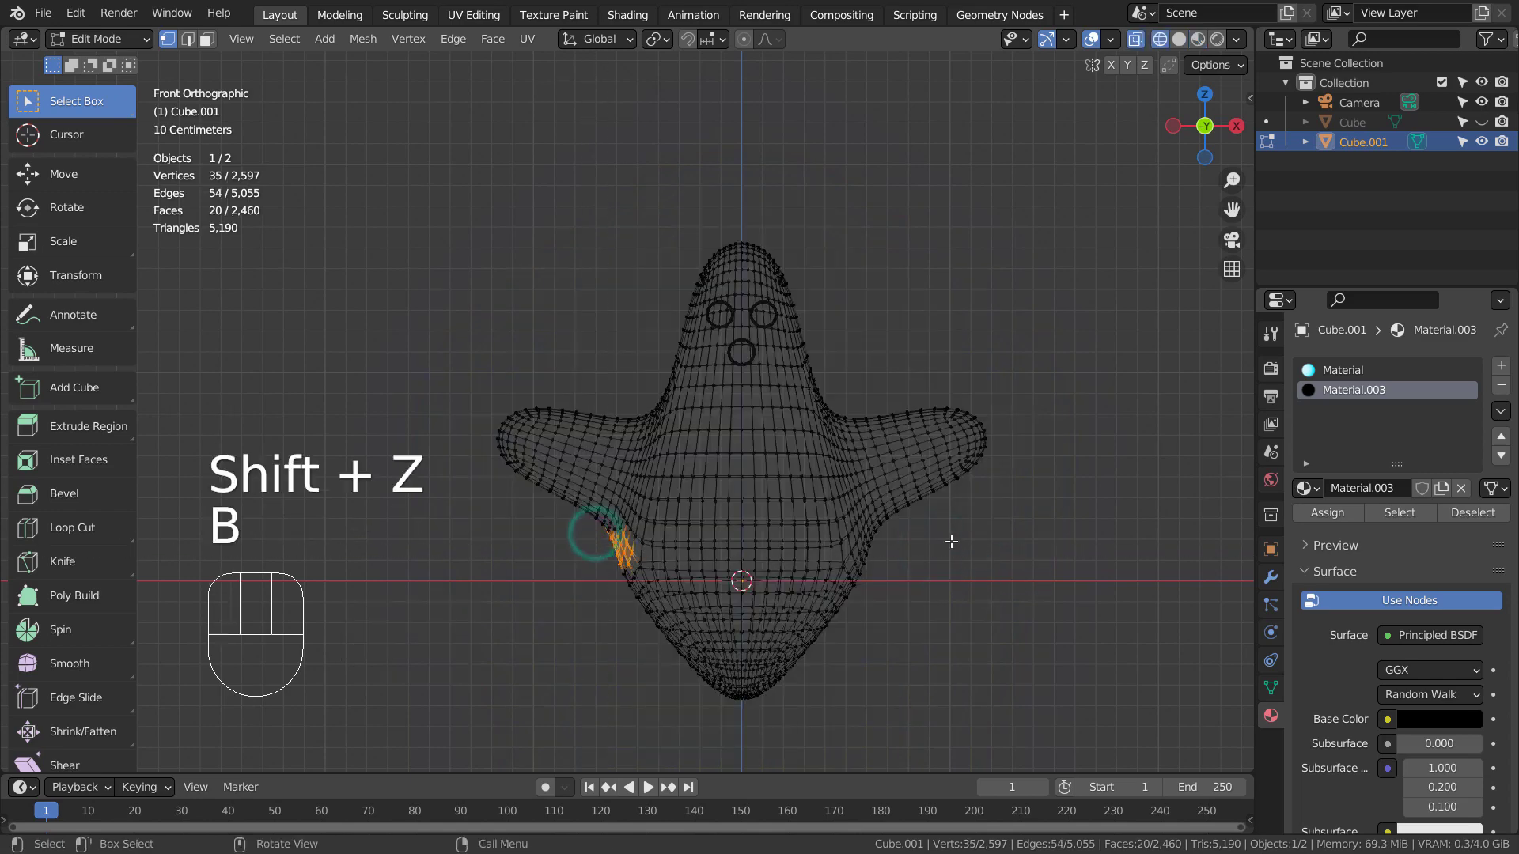
key("b")
left_click_drag(850, 511, 905, 559)
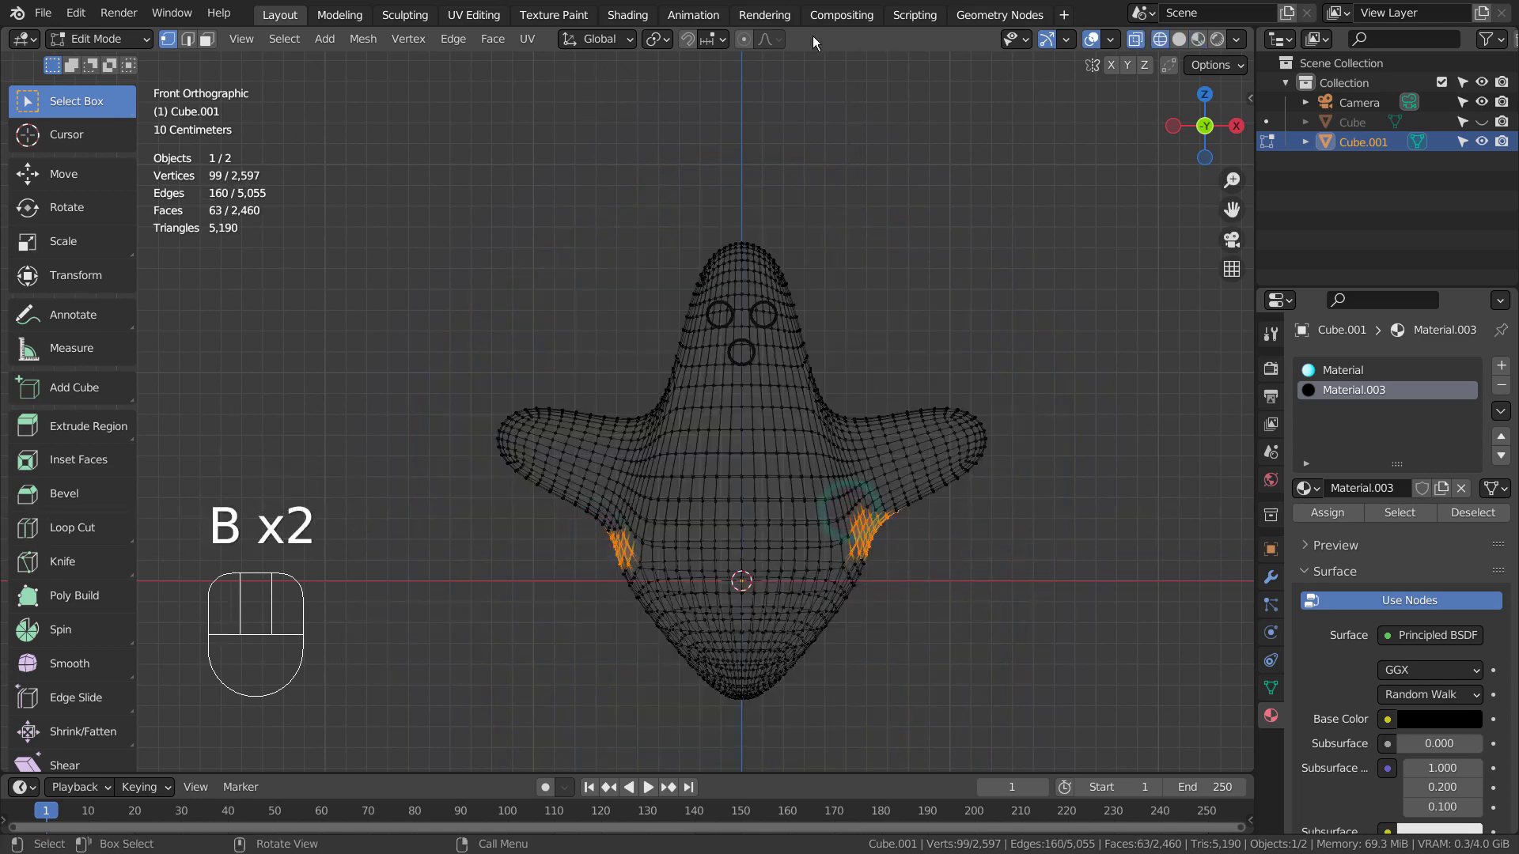
- Raise the selected vertices 0.34182 m along Z with smooth proportional editing, then return to Object Mode
left_click(745, 39)
key("g")
key("z")
scroll(1011, 294, "up", 5)
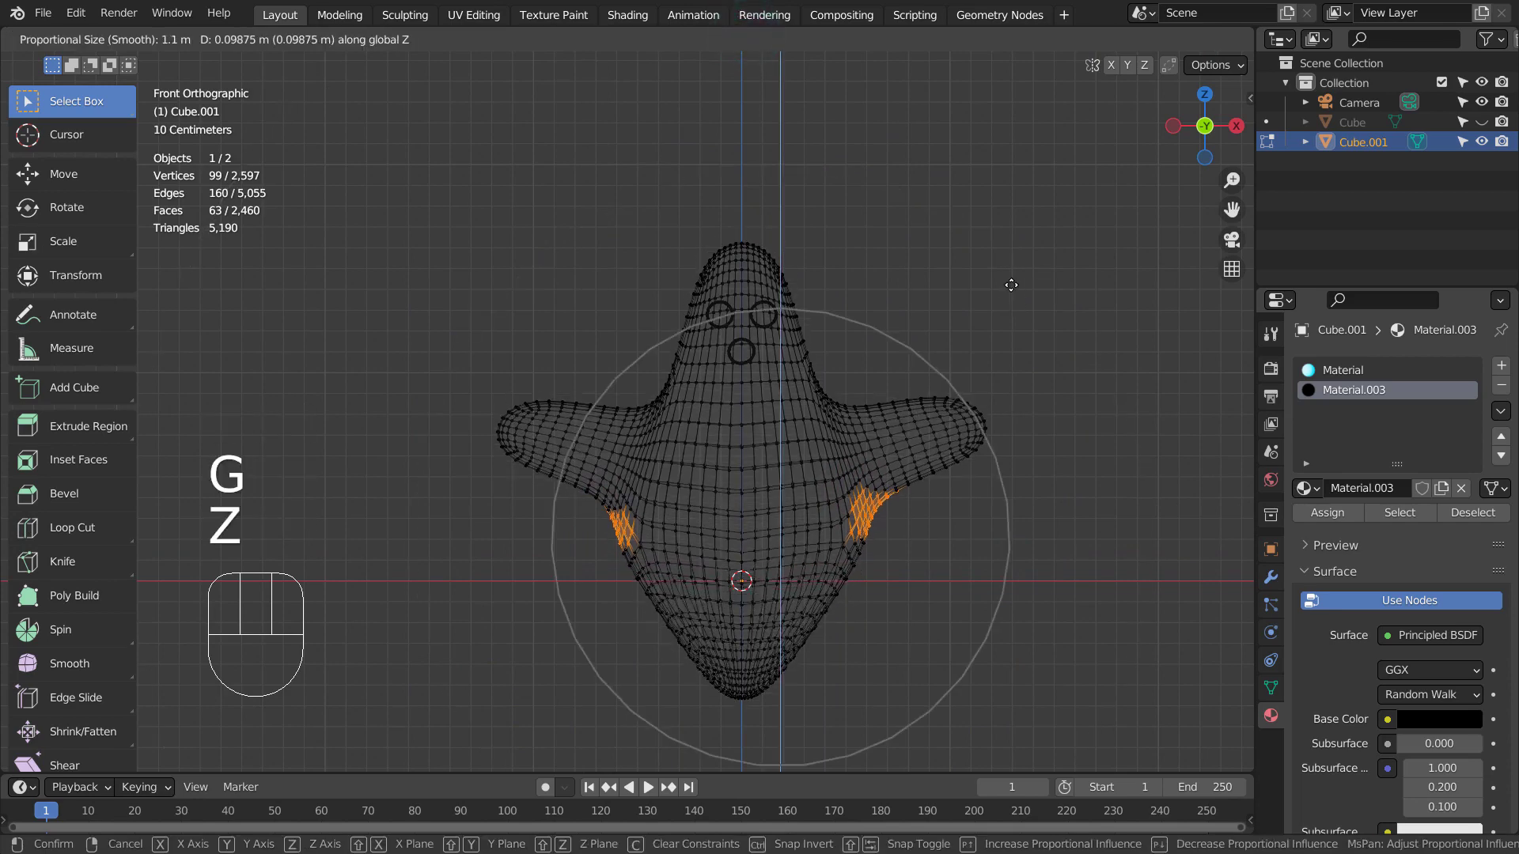
left_click(984, 227)
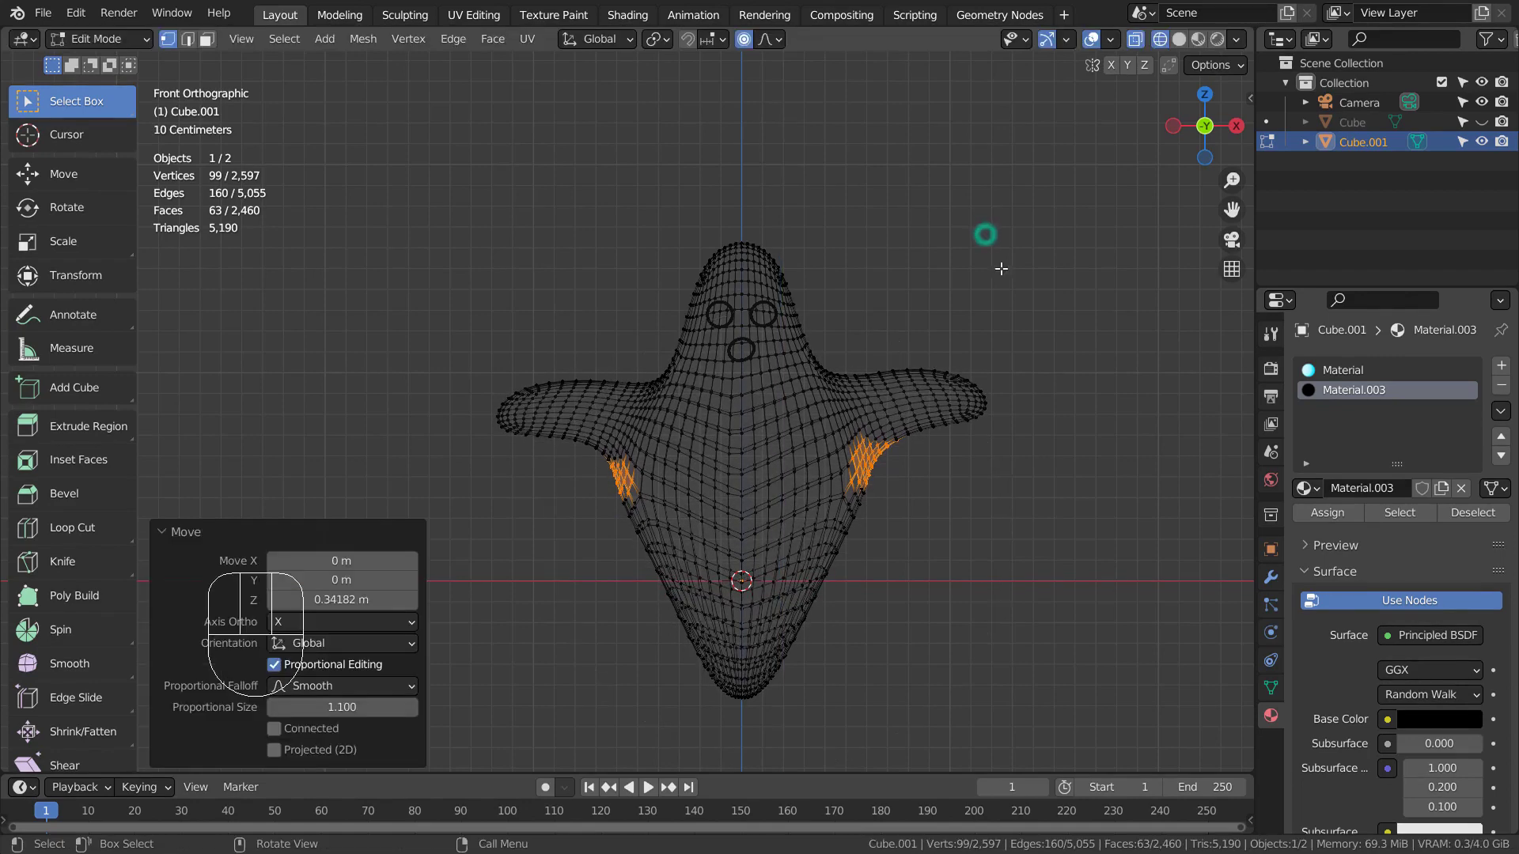
key("Tab")
key("shift+z")
middle_click_drag(1090, 372, 848, 421, "alt")
- Expand Screen Space Reflections in the Eevee Render Properties, briefly maximizing the panel
left_click(1313, 367)
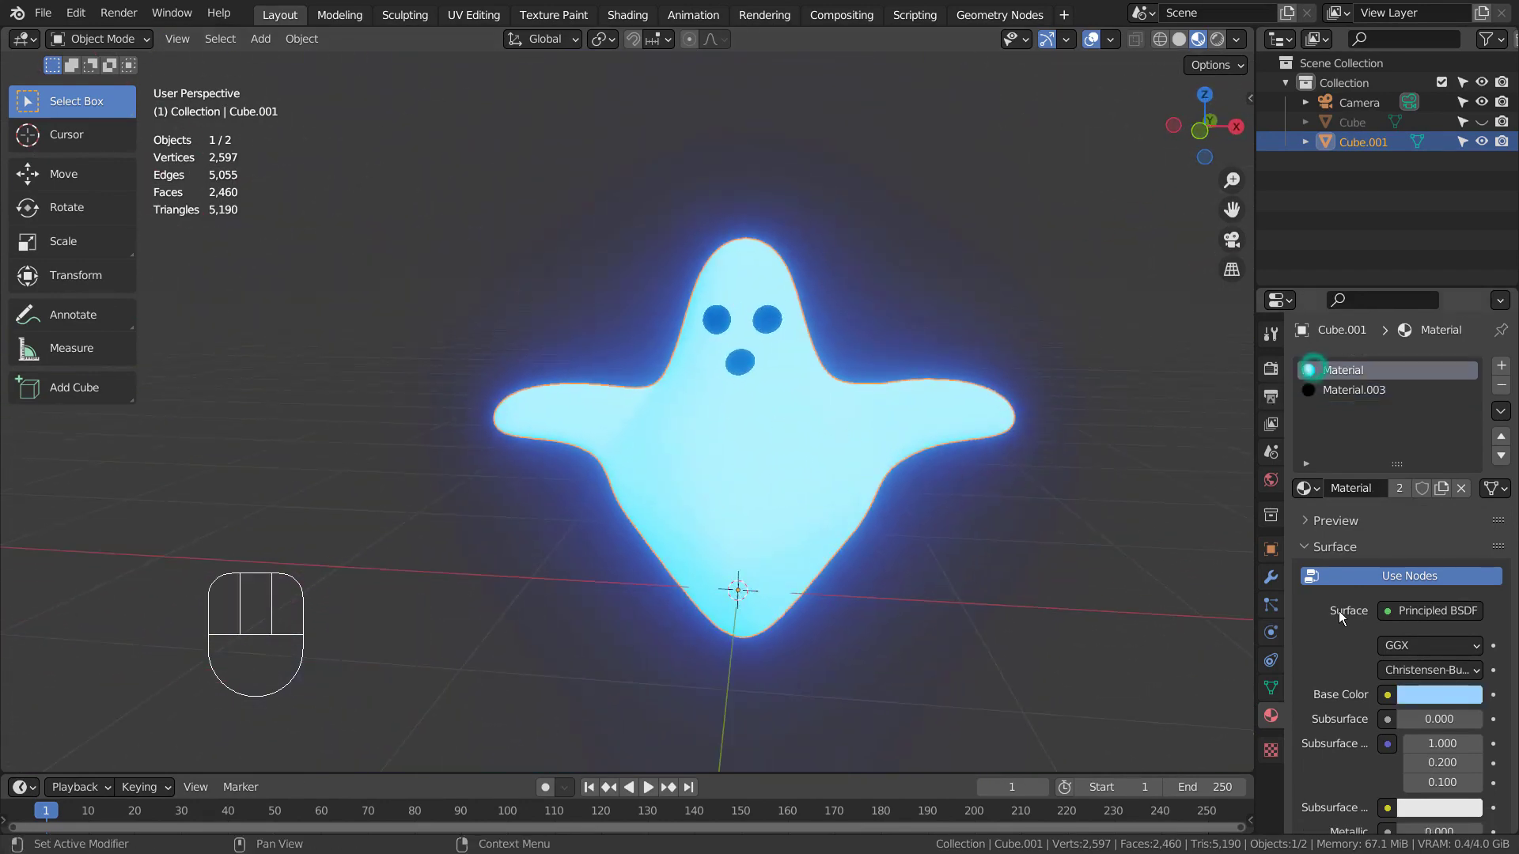
left_click(1270, 365)
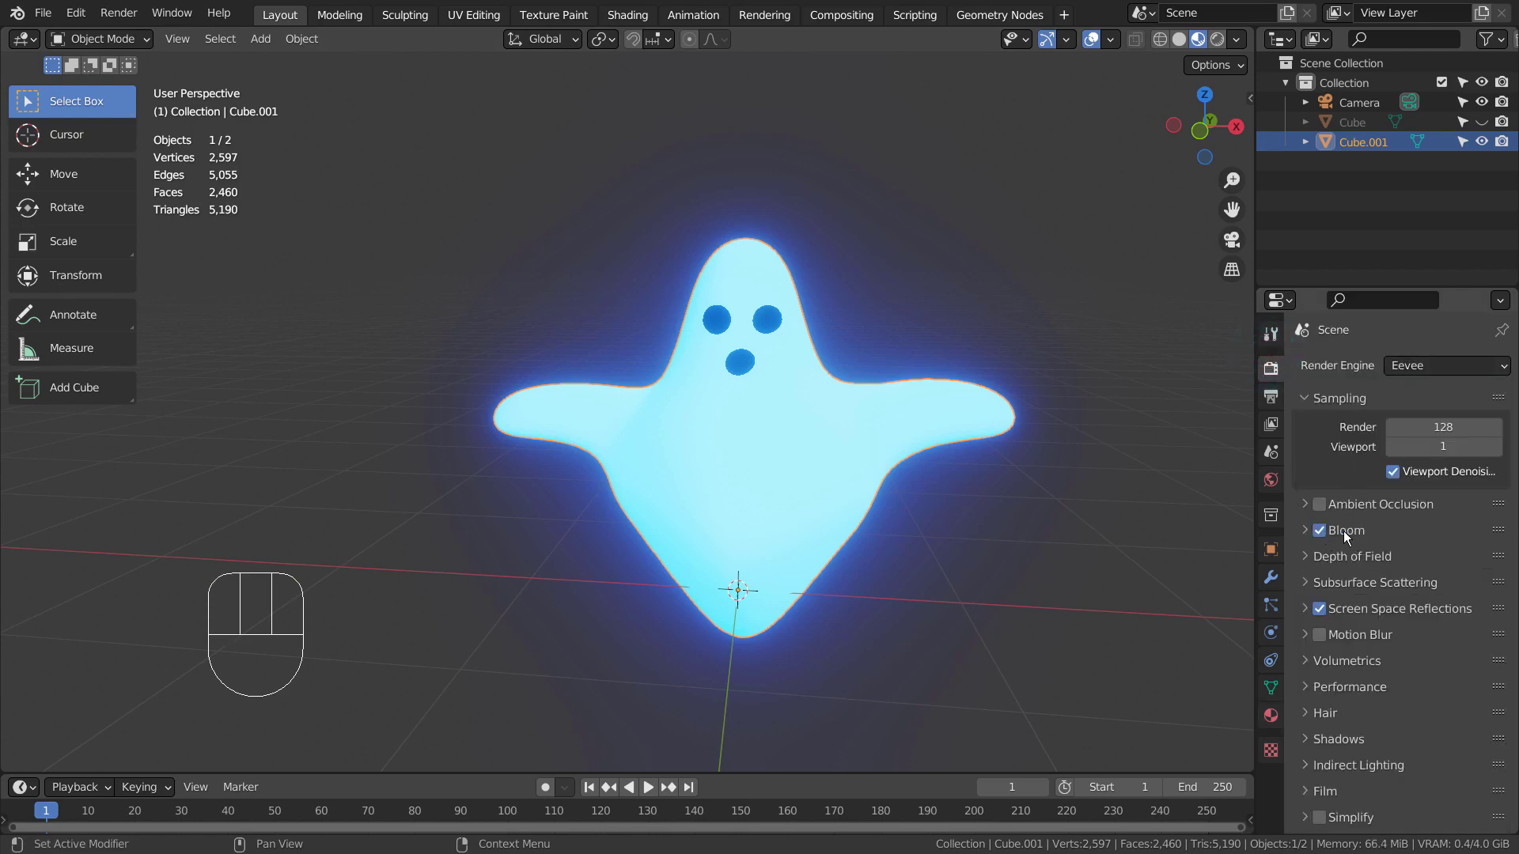
left_click(1305, 609)
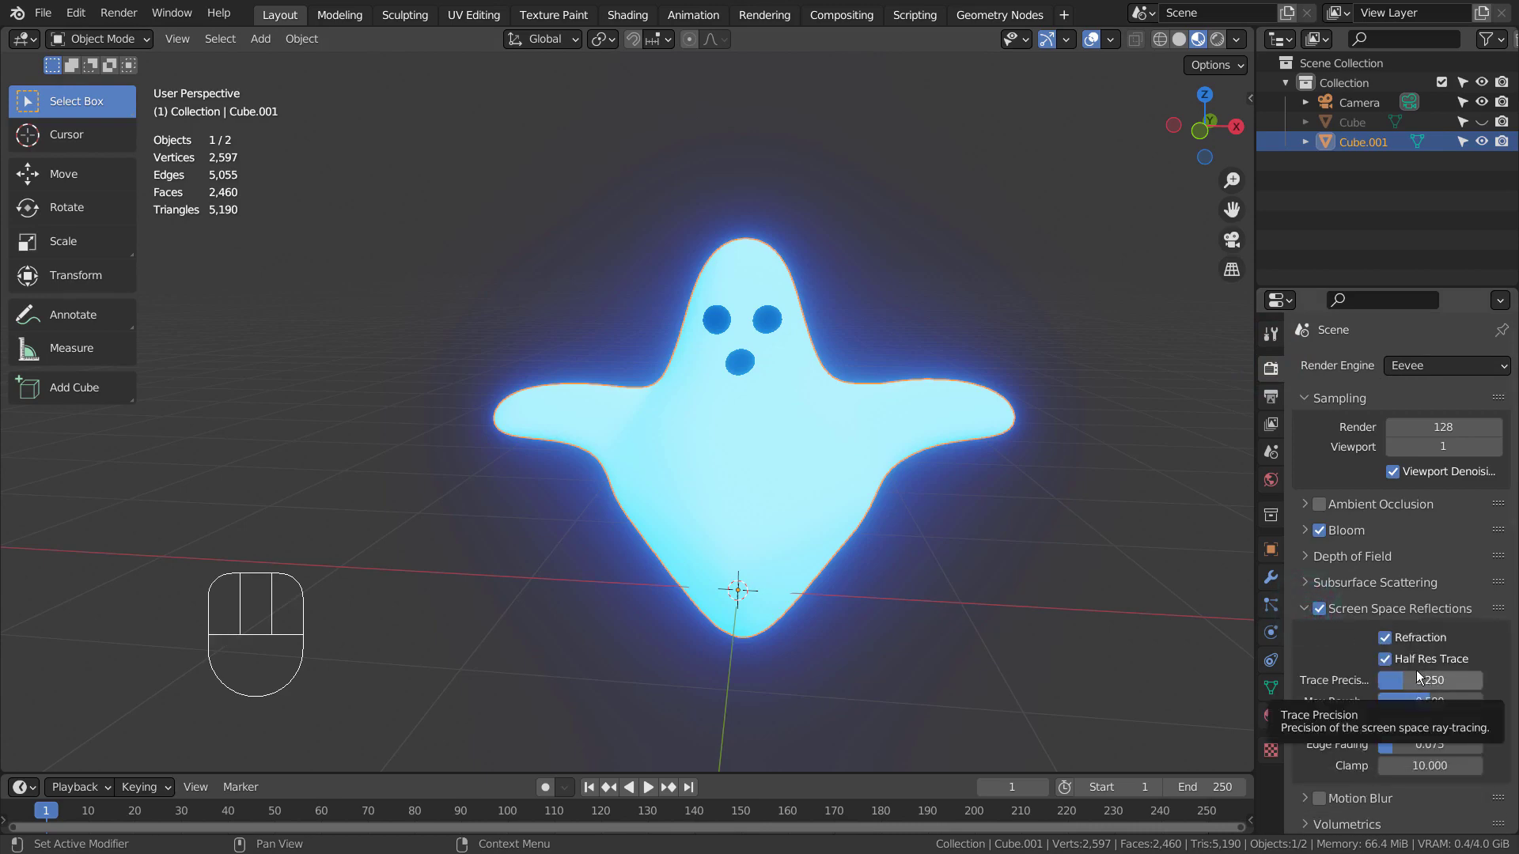
key("ctrl+space")
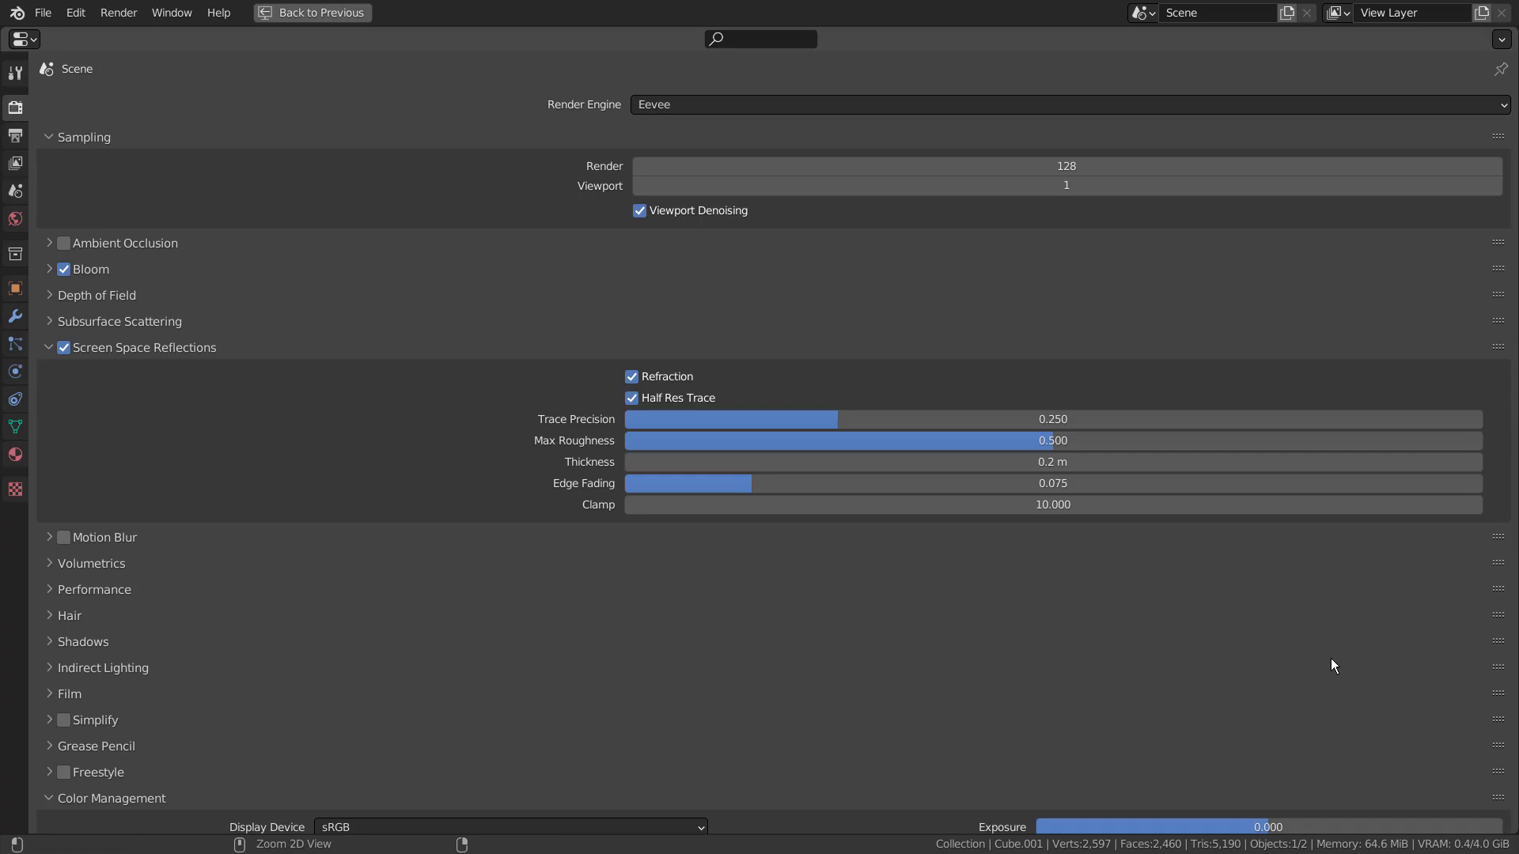
key("ctrl+space")
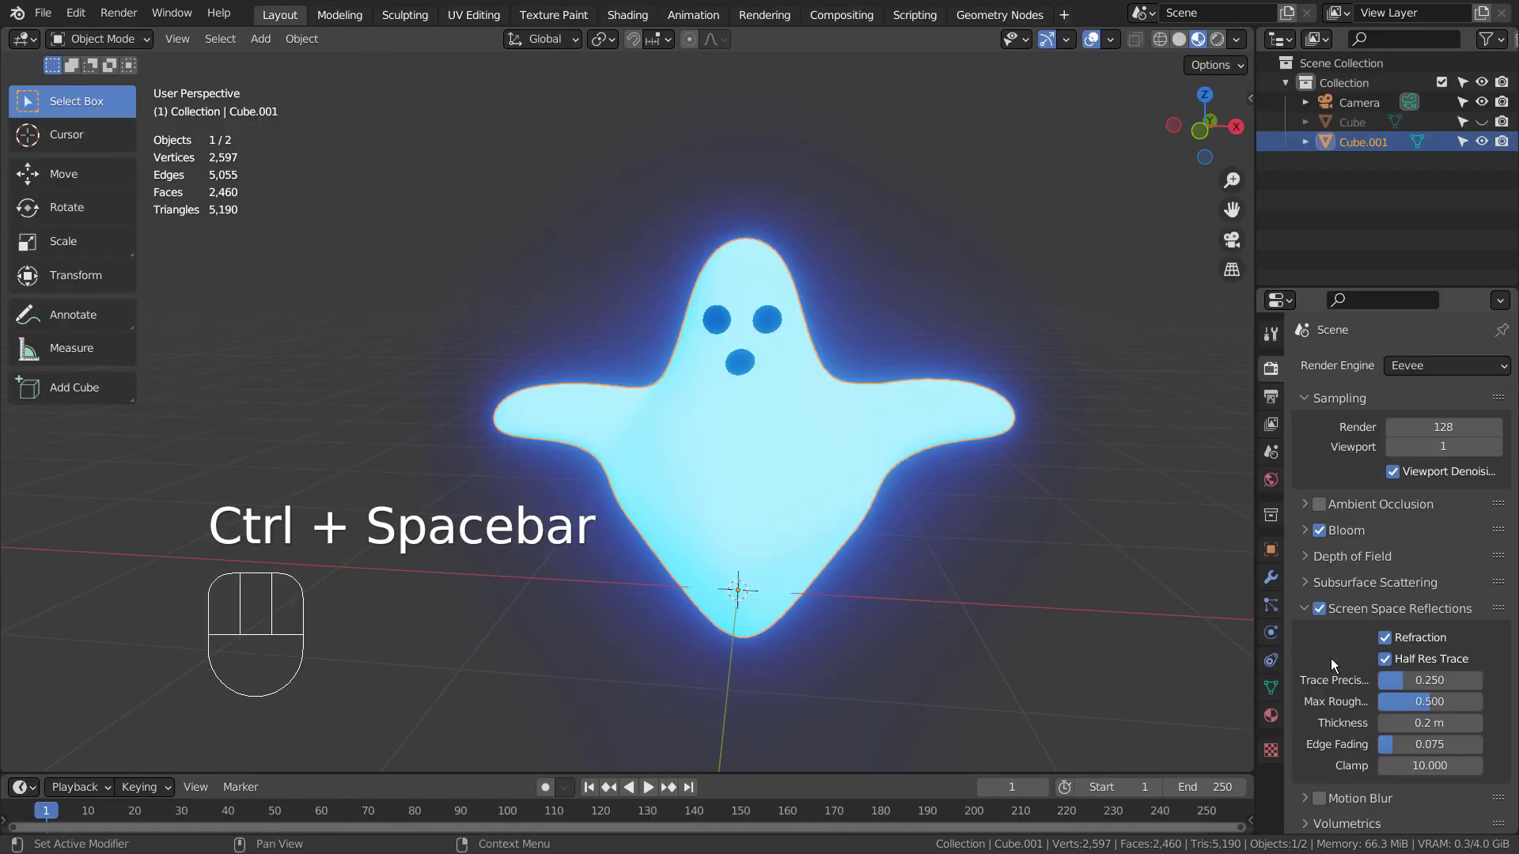
- Review the ghost material settings in a maximized Properties editor, then switch to the Shading workspace
left_click(1270, 716)
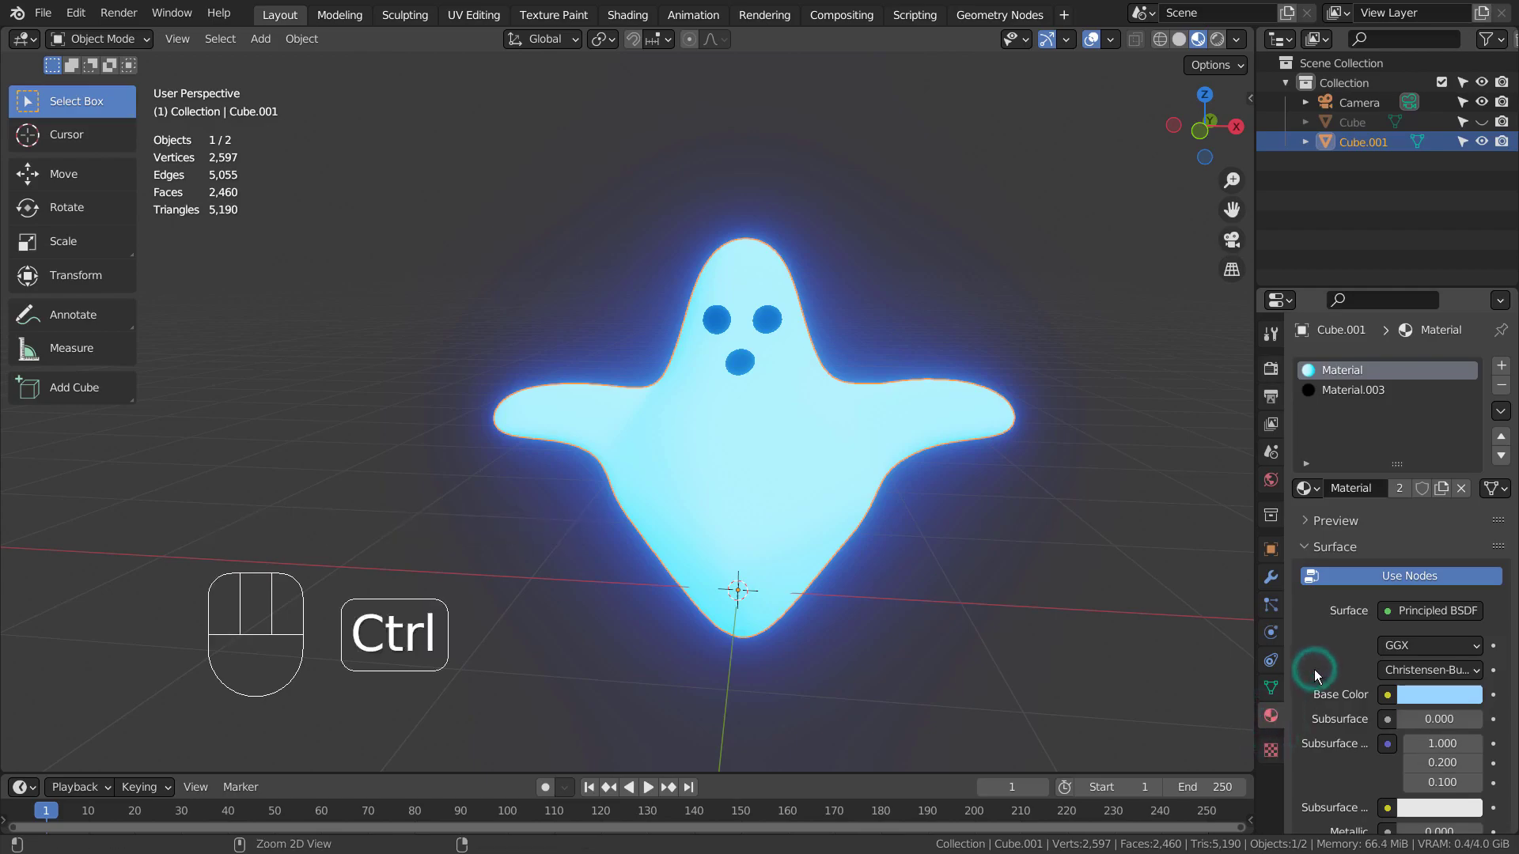
key("ctrl+space")
scroll(1283, 640, "down", 8)
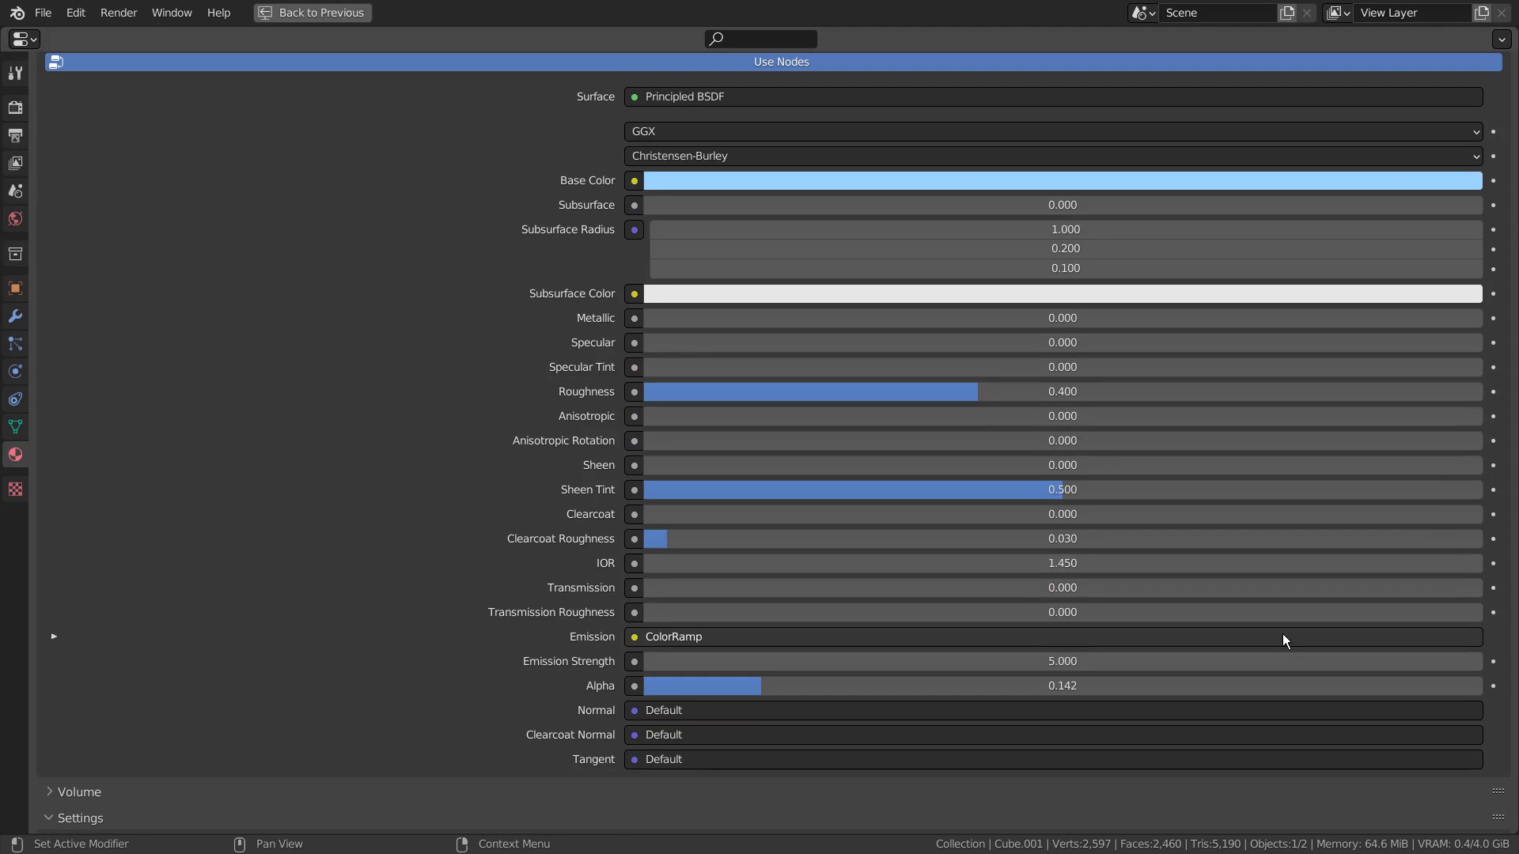
scroll(1283, 634, "down", 9)
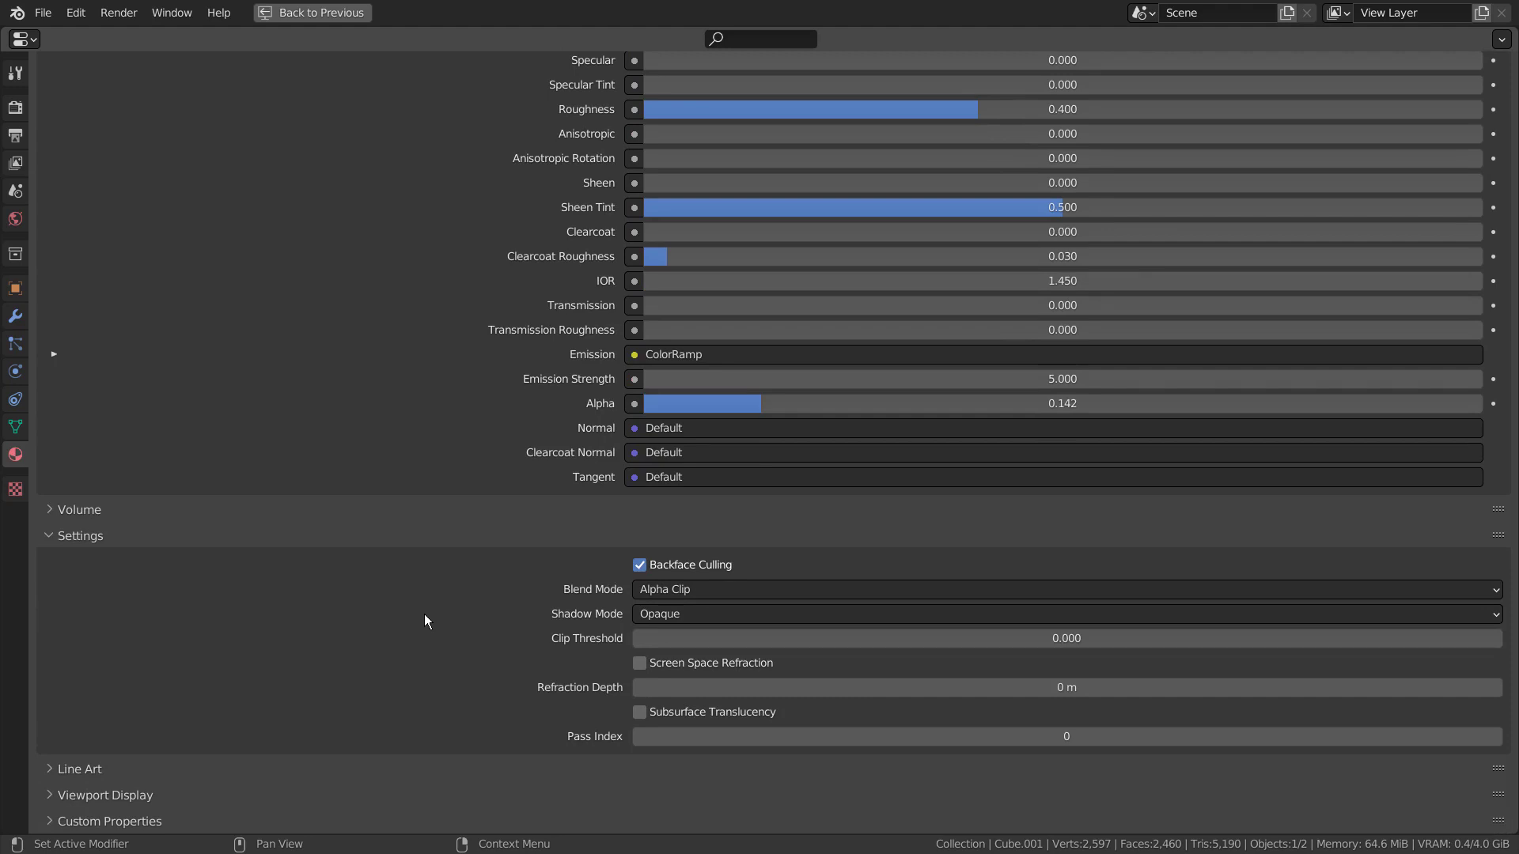
key("ctrl")
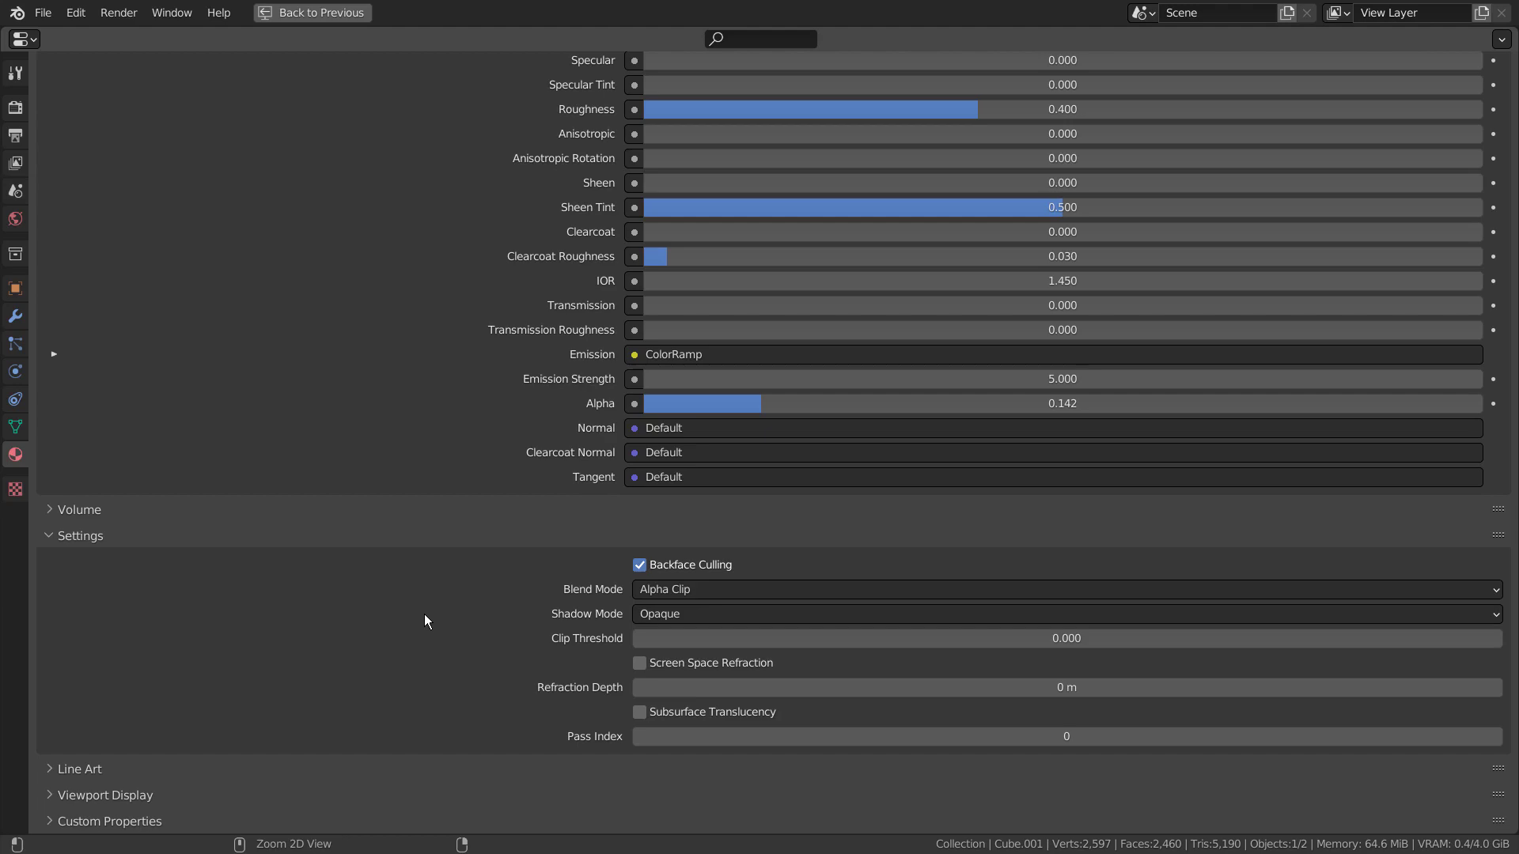
key("ctrl+space")
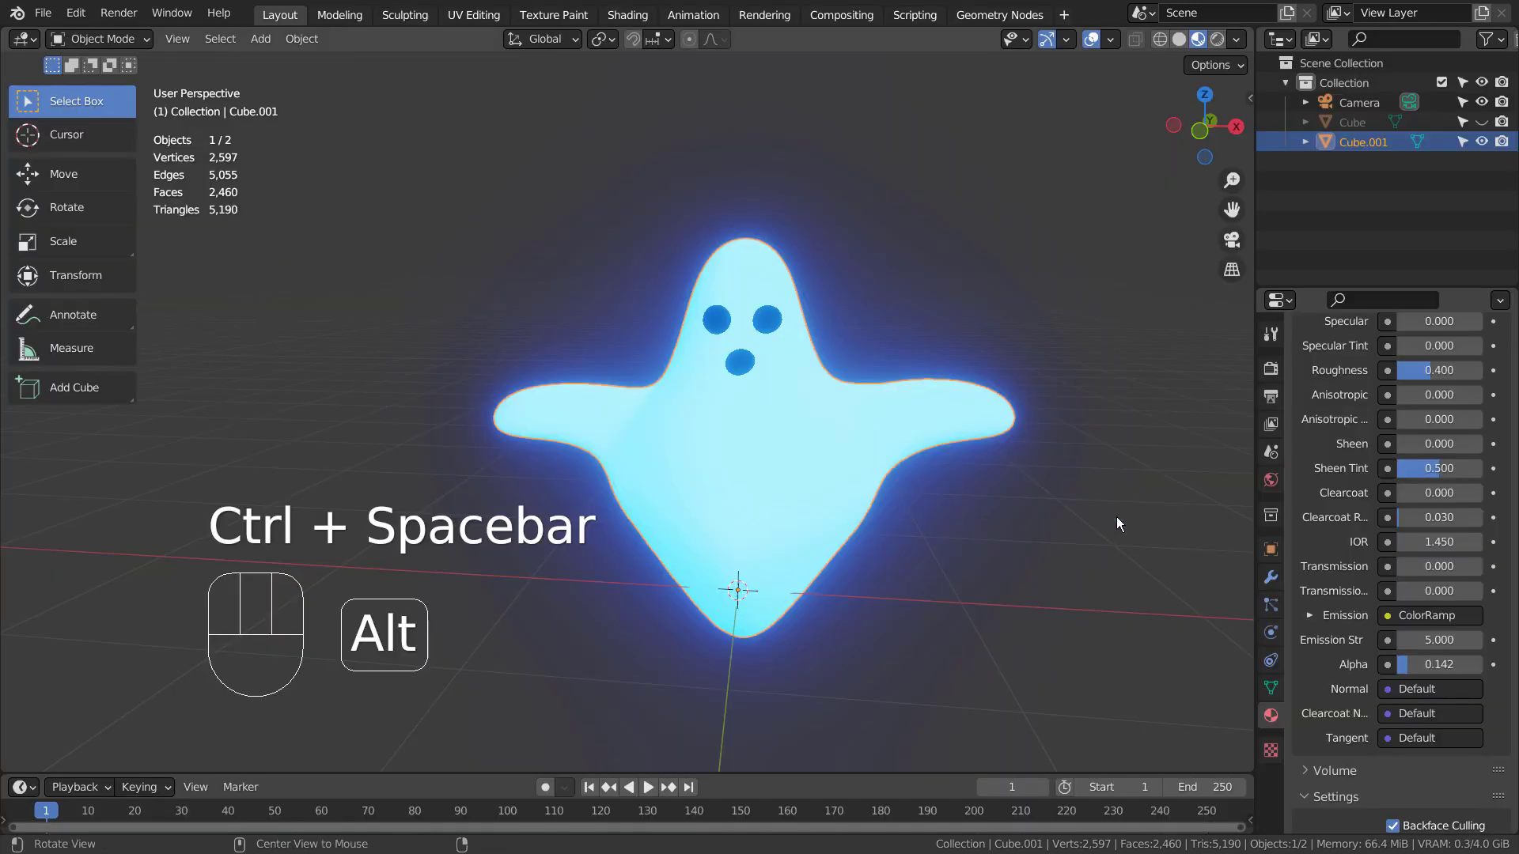
middle_click_drag(1113, 519, 1066, 453, "alt")
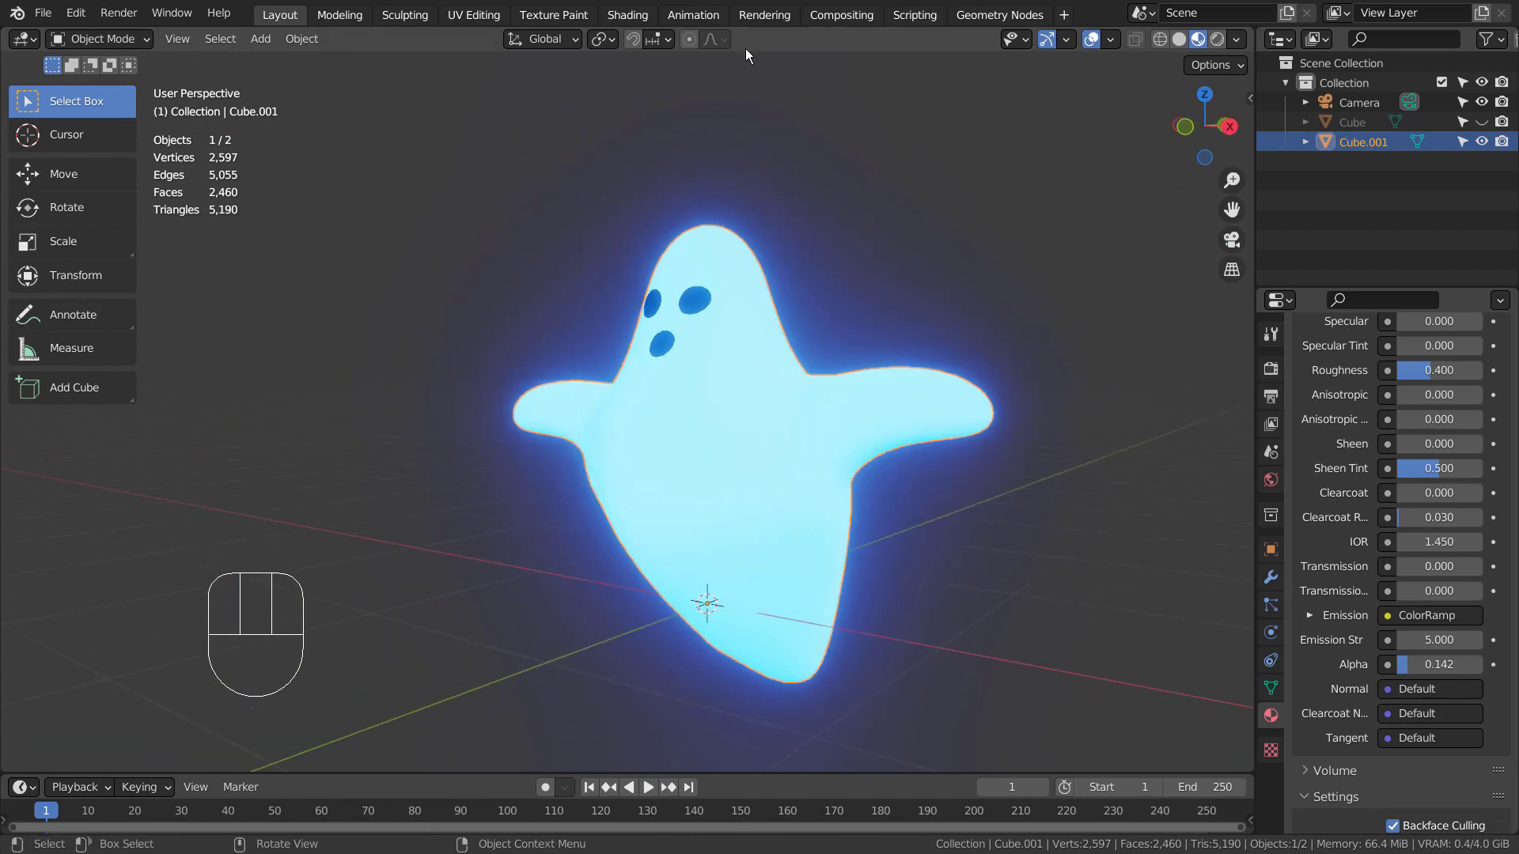
left_click(655, 14)
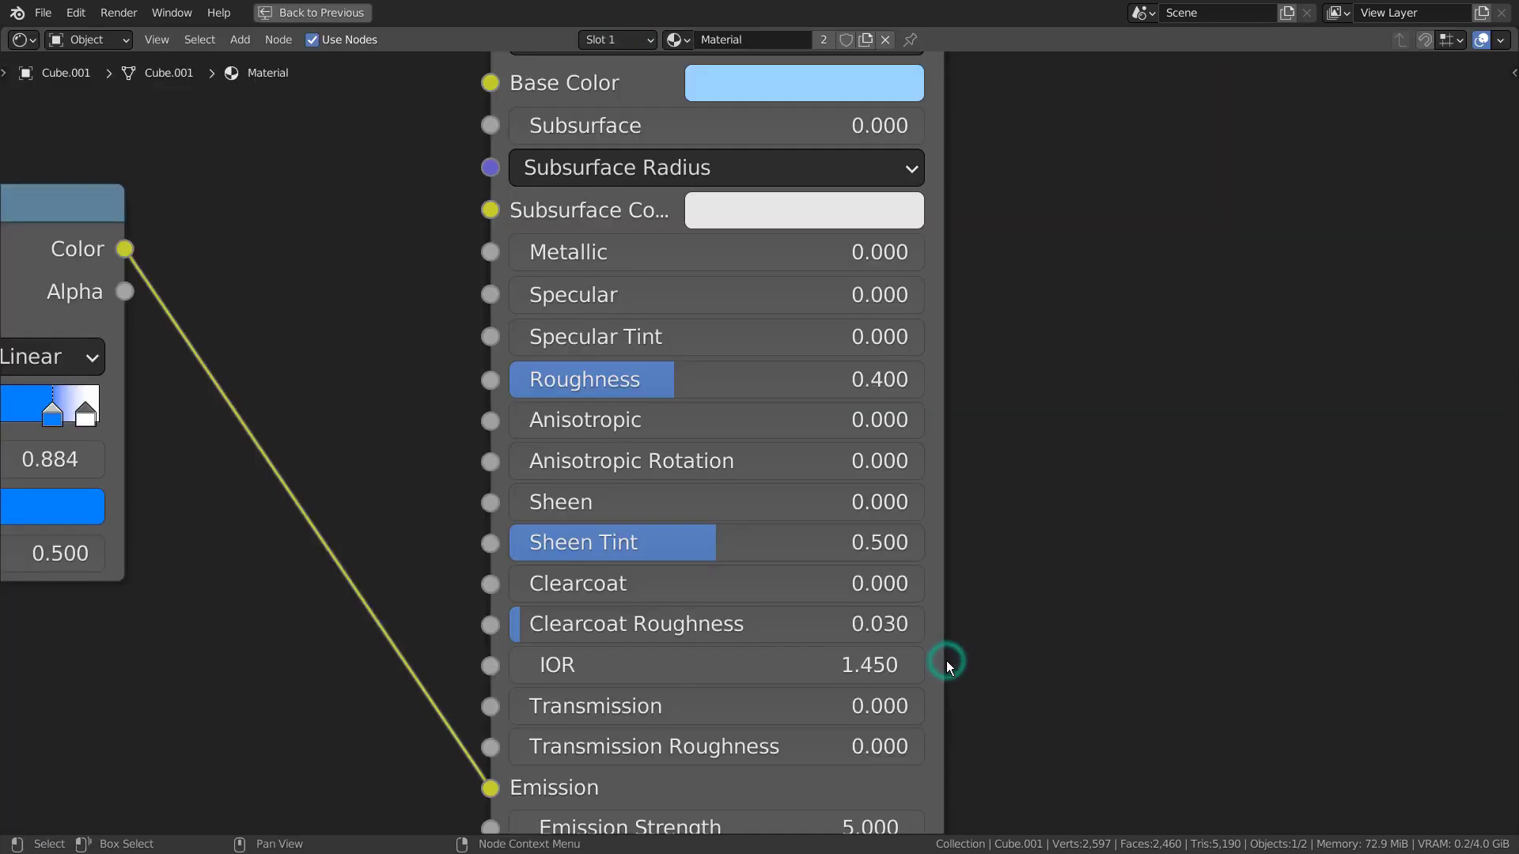
- In the maximized node editor, set the Principled BSDF Emission Strength to 35
key("ctrl+space")
scroll(946, 662, "down", 3)
scroll(946, 662, "down", 1)
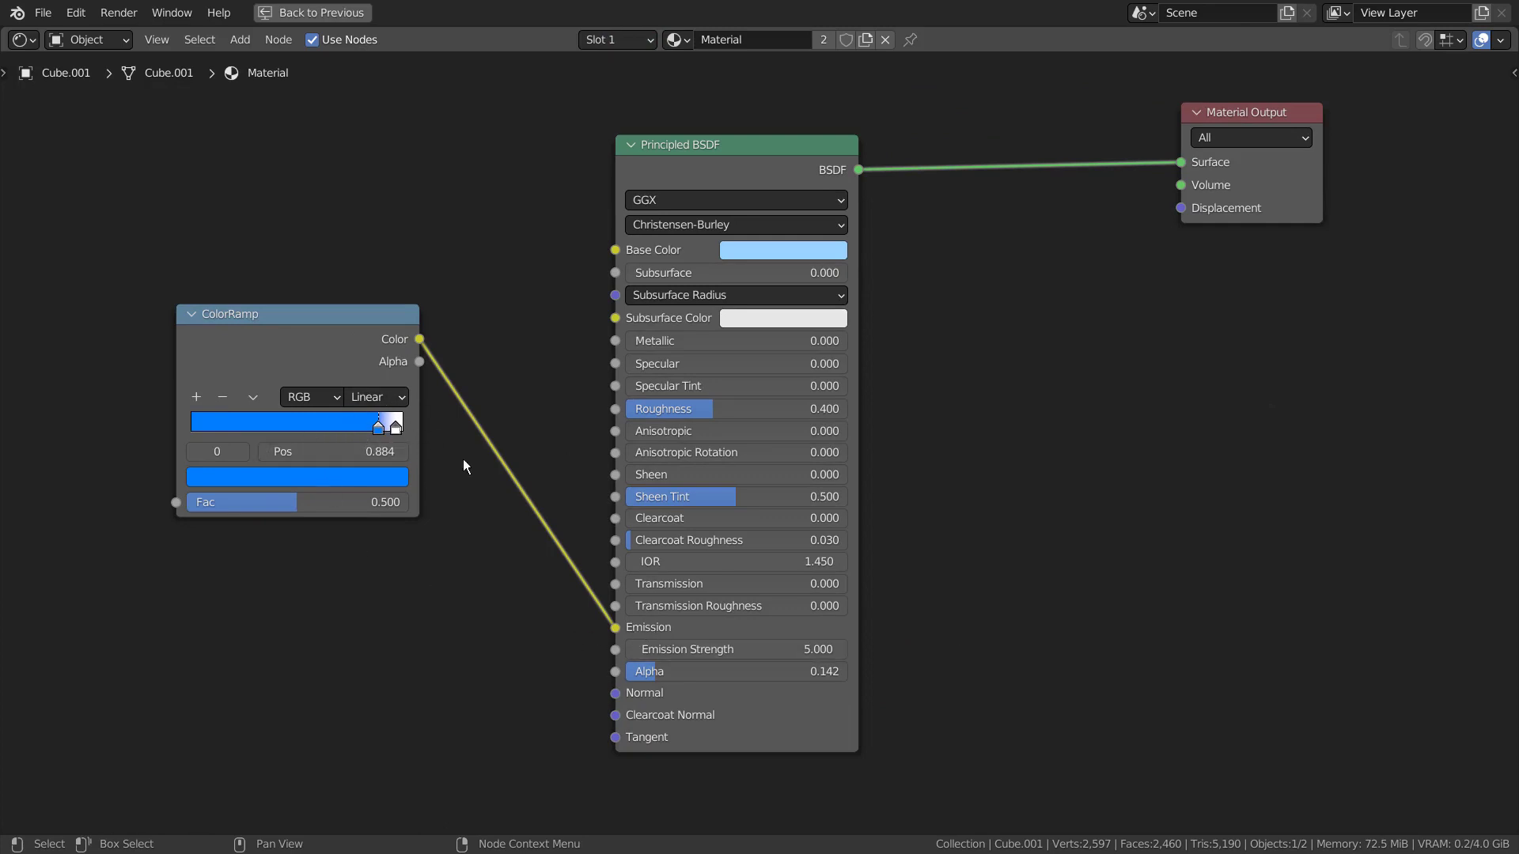
left_click(696, 649)
type("35")
key("Return")
- Restore the Shading layout and orbit back to a front view of the ghost
key("ctrl+space")
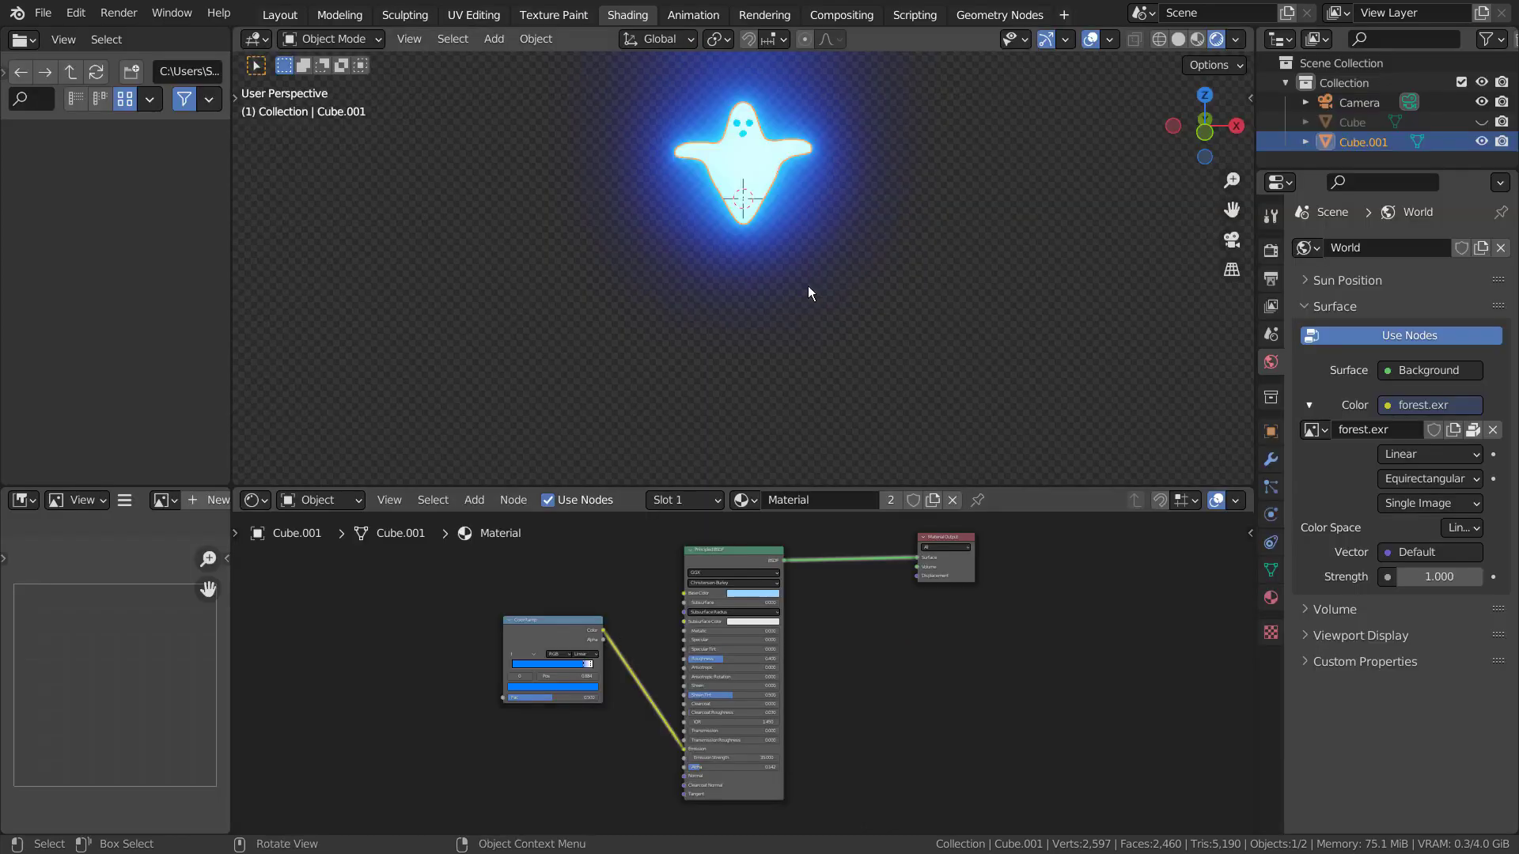
left_click(856, 210)
middle_click_drag(866, 259, 1056, 235)
left_click(694, 179)
left_click(1057, 231)
middle_click_drag(957, 305, 965, 353)
scroll(705, 685, "up", 2)
scroll(710, 682, "up", 3)
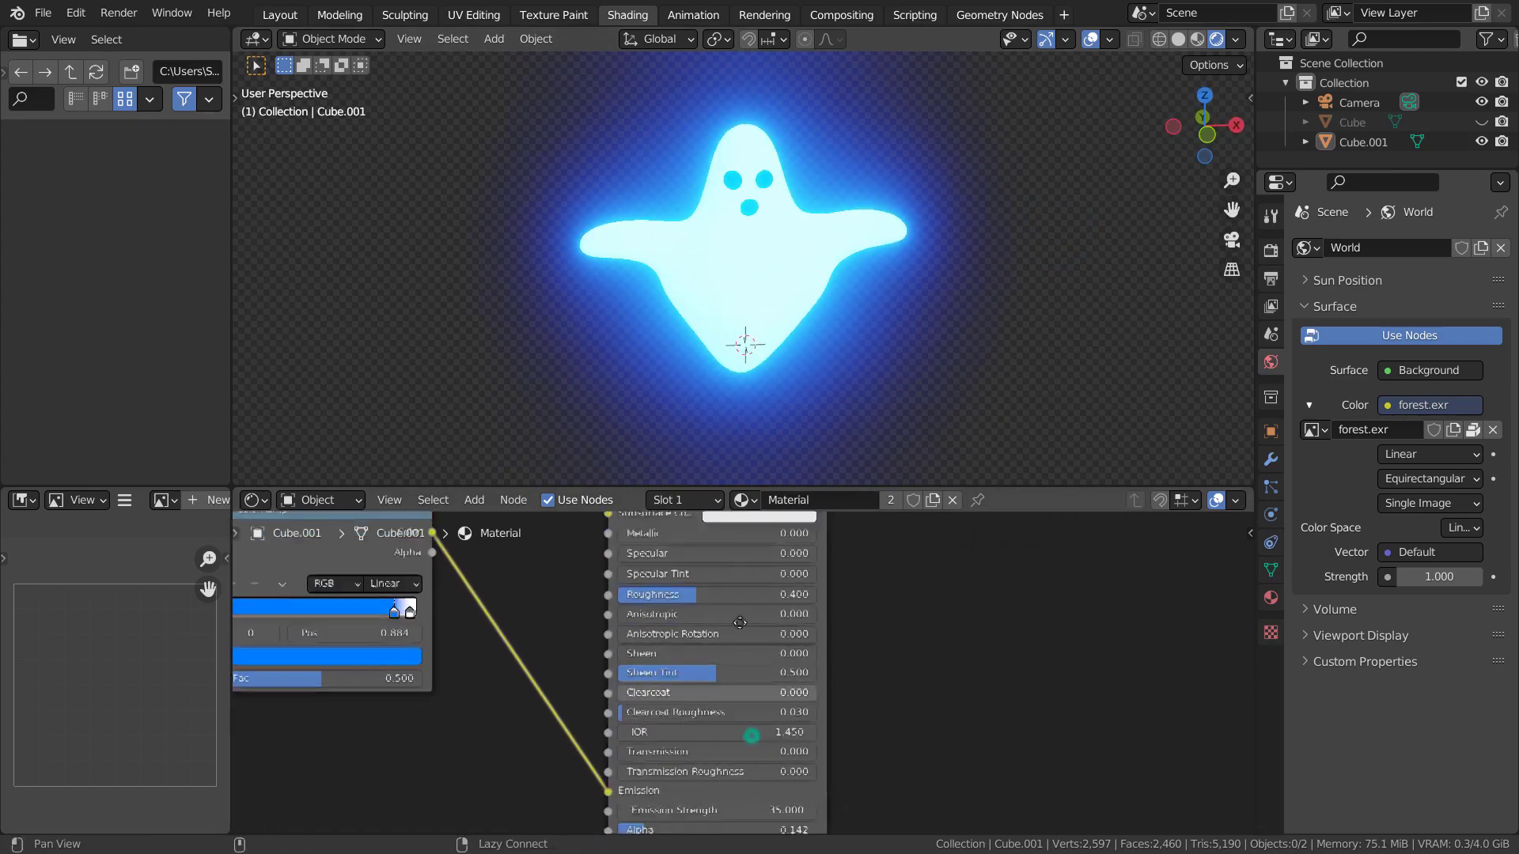
- Correct the Emission Strength through 355 and 35 down to a final 15
left_click(740, 721)
type("355")
key("Return")
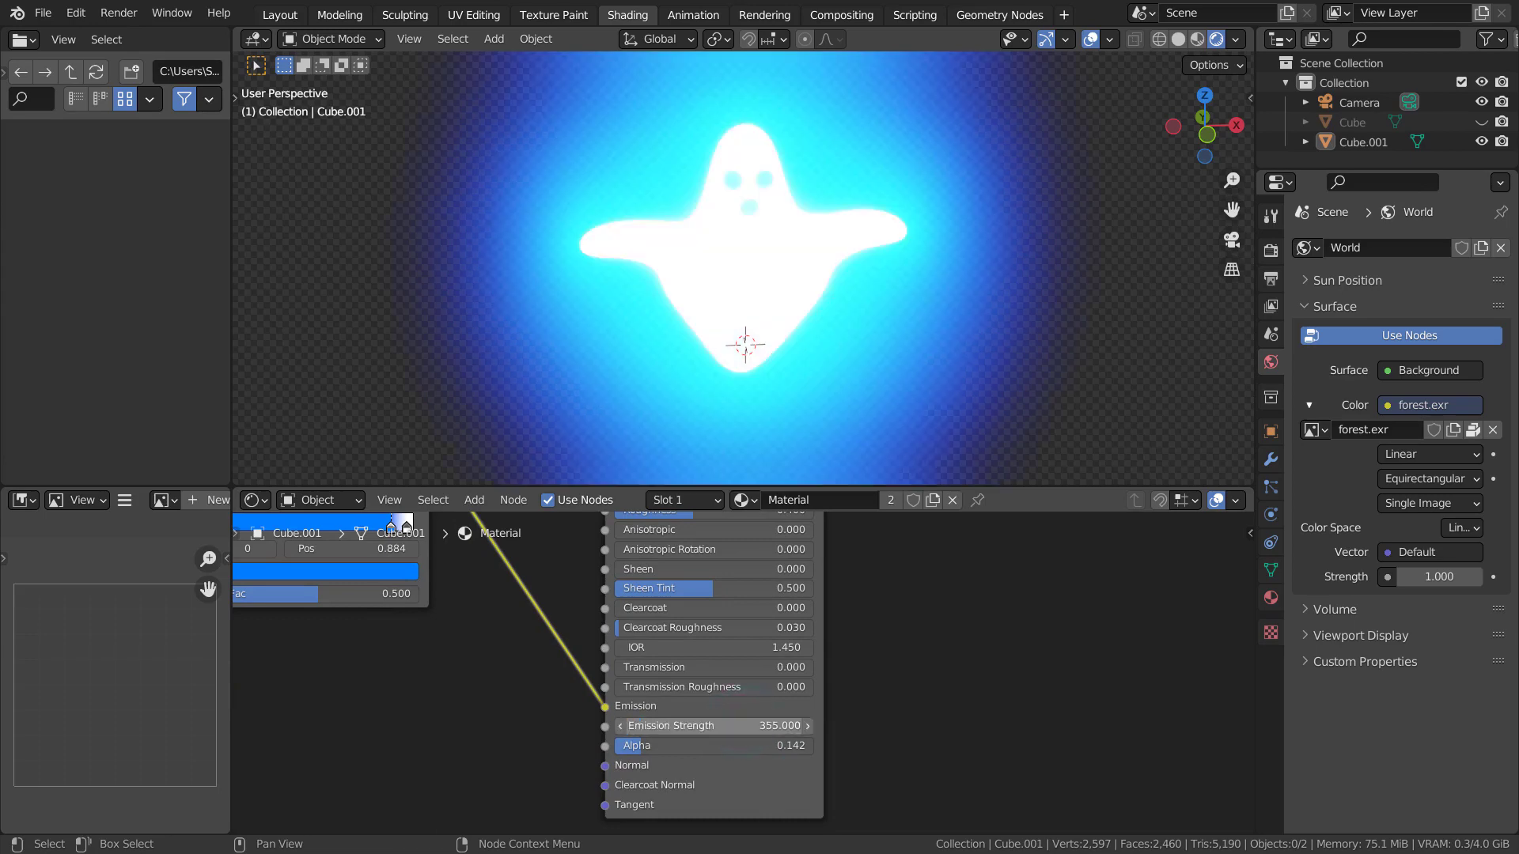
left_click(741, 726)
type("35")
key("Return")
left_click(741, 725)
type("15")
key("Return")
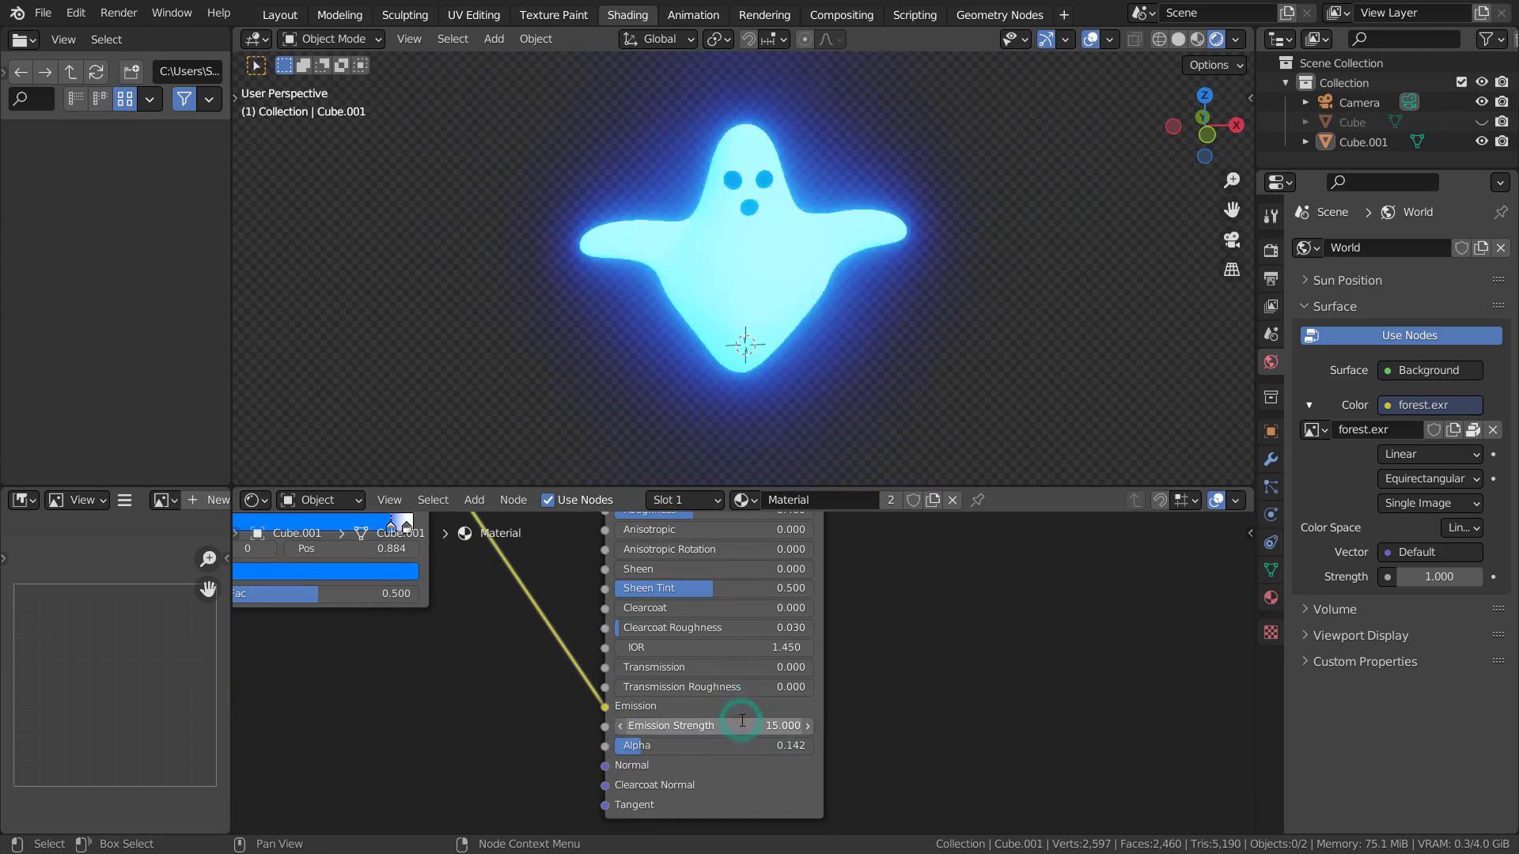